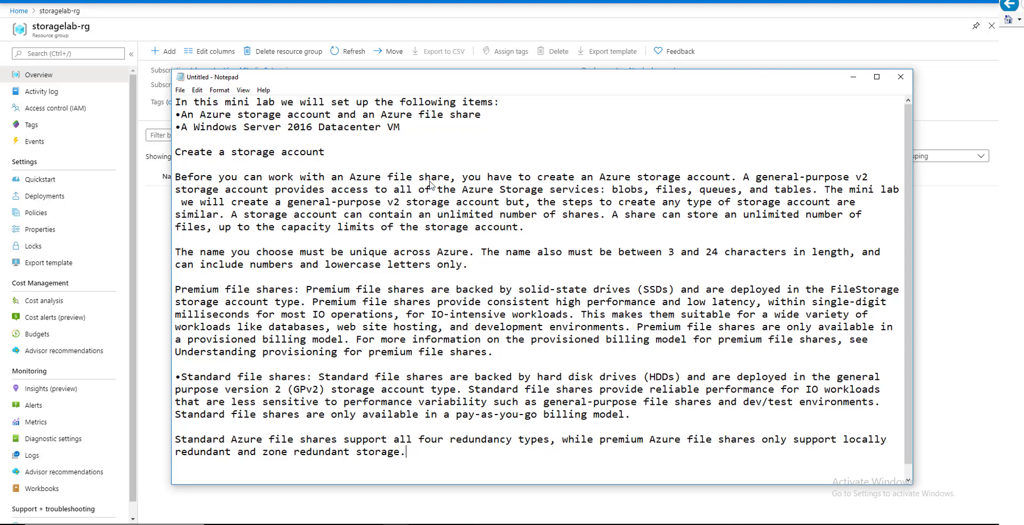
# Review the Notepad notes on Azure storage accounts, covering the general-purpose v2 type, supported services, capacity limits and naming rules.
pyautogui.moveTo(593, 179); pyautogui.dragTo(734, 179)
pyautogui.click(681, 178)
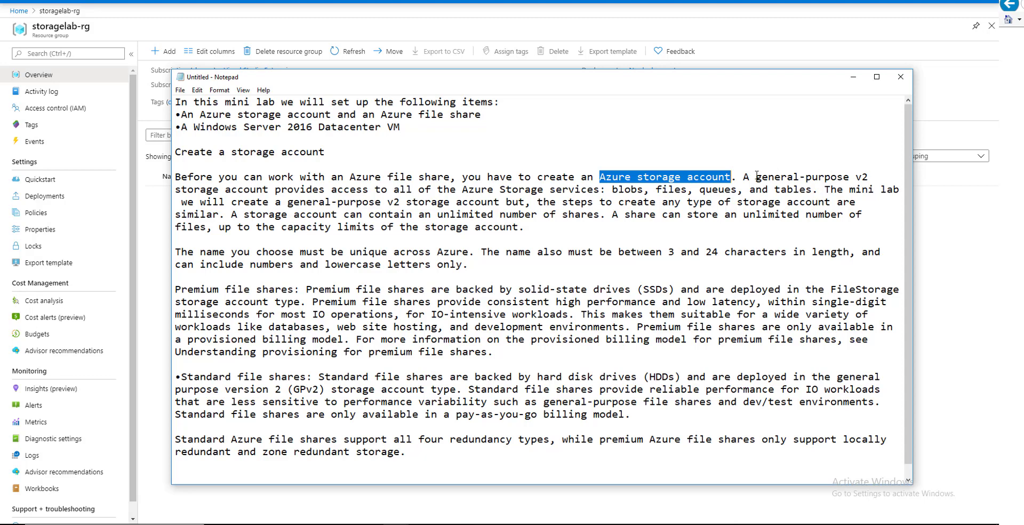
pyautogui.moveTo(757, 176); pyautogui.dragTo(871, 180)
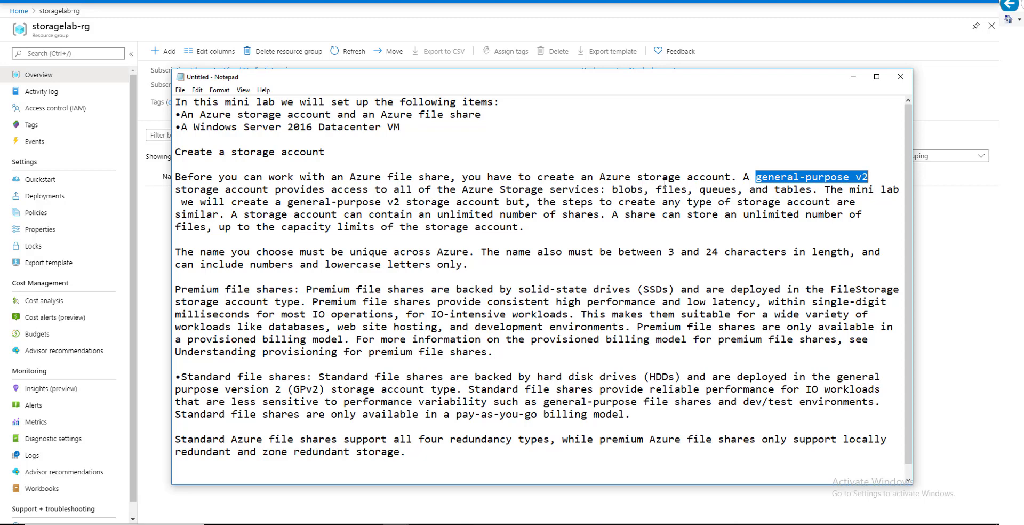
pyautogui.moveTo(611, 187); pyautogui.dragTo(814, 190)
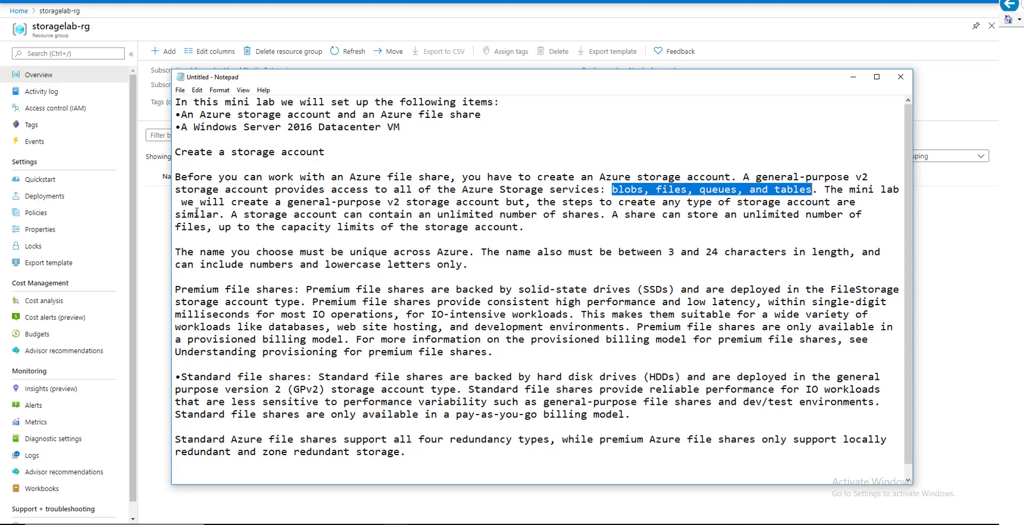
pyautogui.moveTo(231, 213); pyautogui.dragTo(601, 221)
pyautogui.click(599, 216)
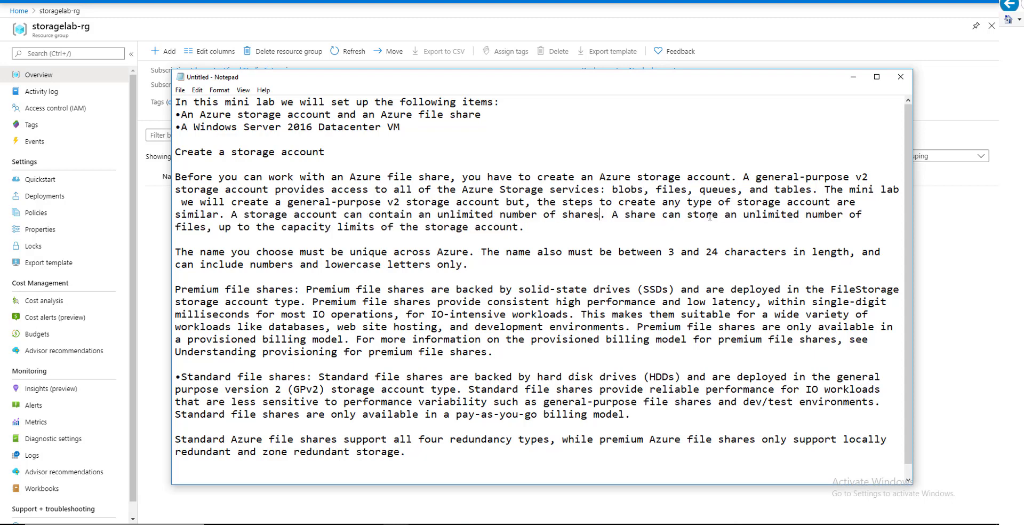
pyautogui.moveTo(344, 227); pyautogui.dragTo(565, 227)
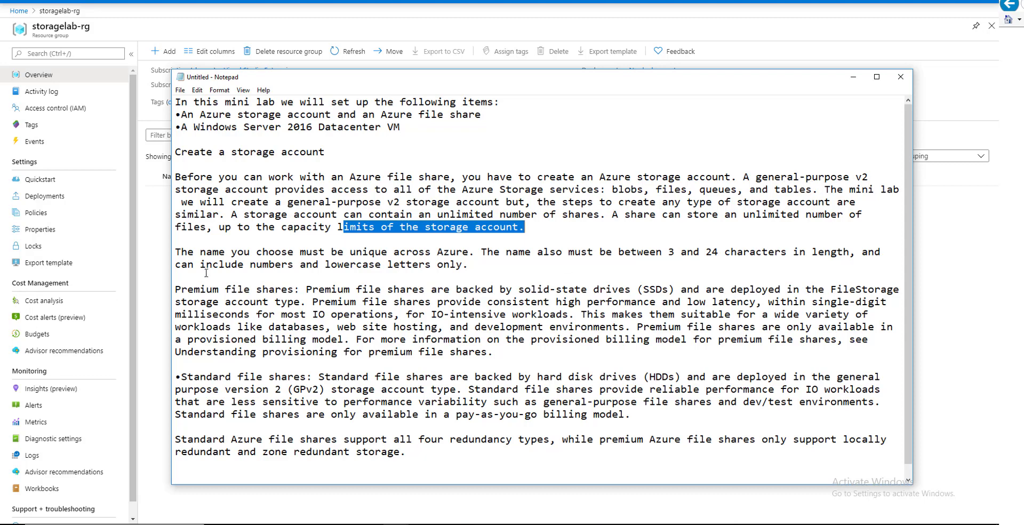
pyautogui.click(400, 252)
pyautogui.moveTo(469, 264); pyautogui.dragTo(151, 252)
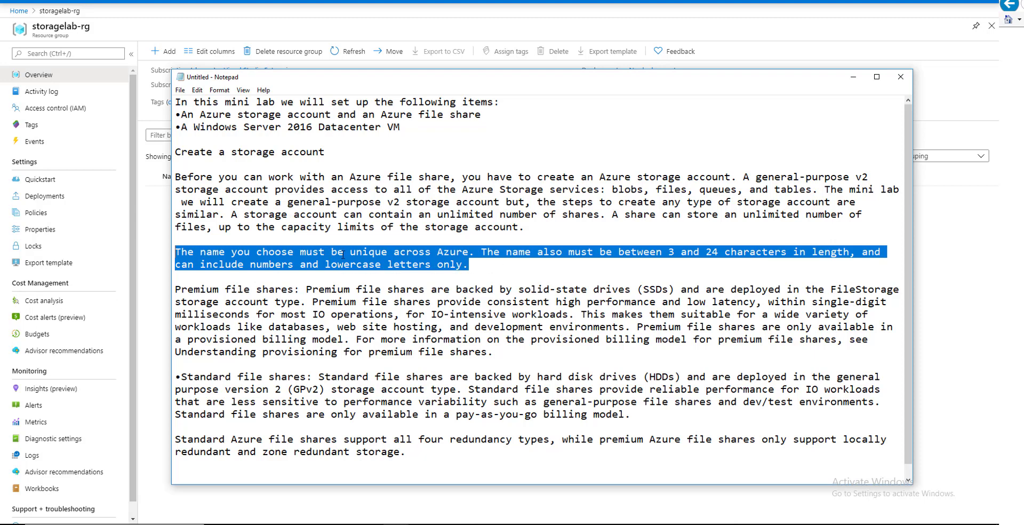
pyautogui.moveTo(349, 254); pyautogui.dragTo(481, 254)
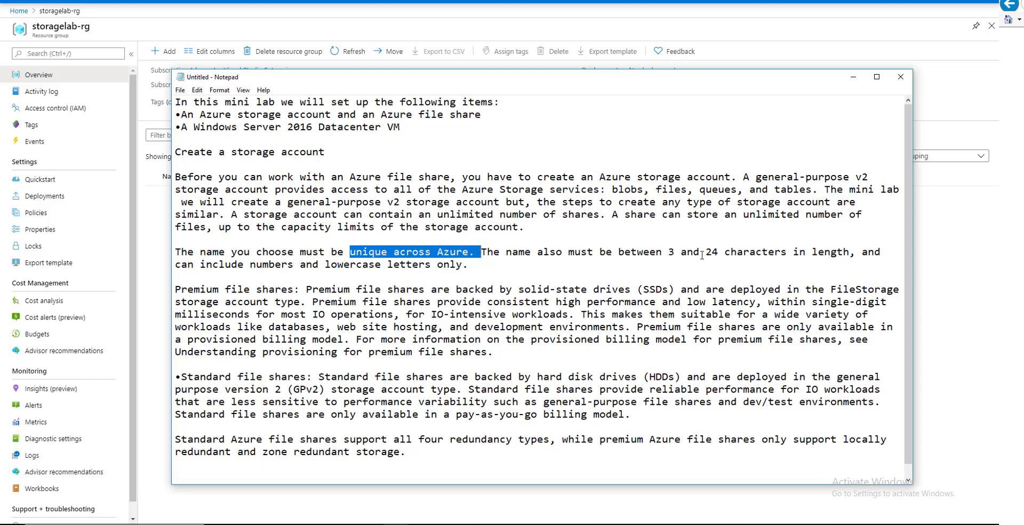
pyautogui.moveTo(332, 265); pyautogui.dragTo(487, 265)
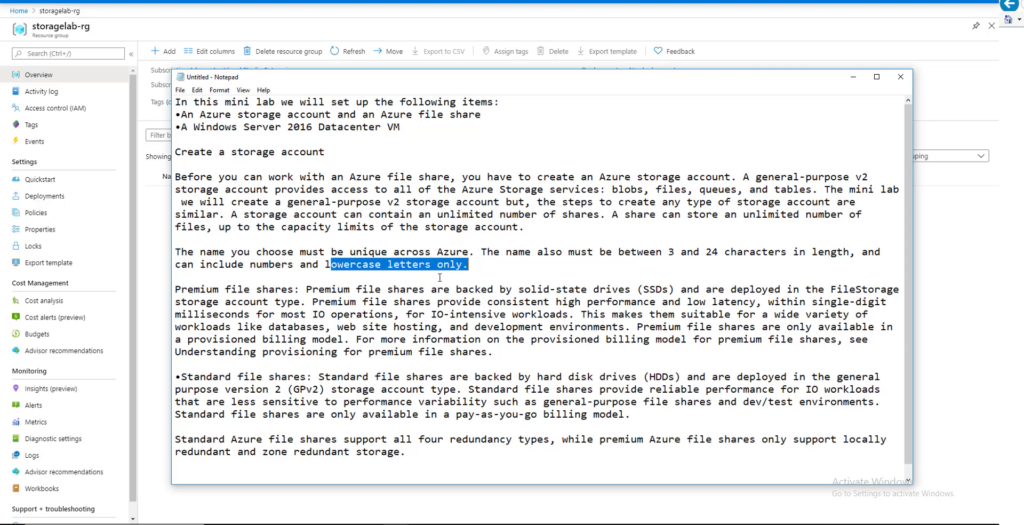
# Review the notes comparing premium and standard file shares, their drive types and redundancy support, and revisit the account naming rules.
pyautogui.scroll(-1, 440, 277)
pyautogui.click(269, 277)
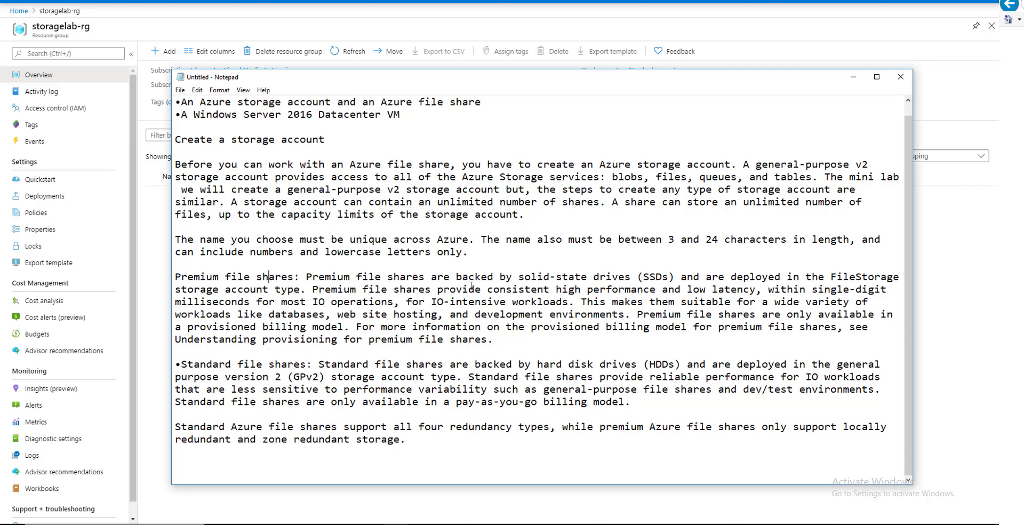
pyautogui.moveTo(306, 276); pyautogui.dragTo(378, 275)
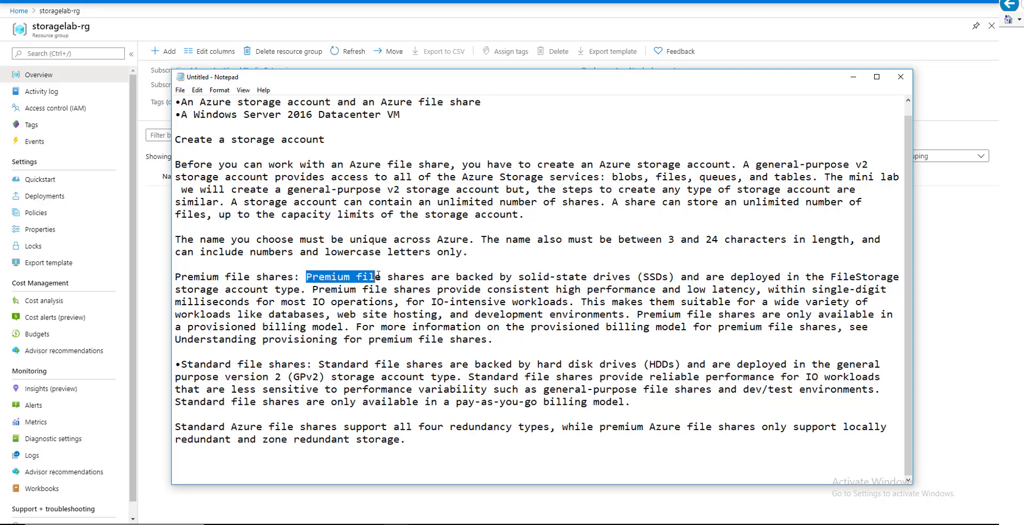
pyautogui.moveTo(524, 277); pyautogui.dragTo(676, 275)
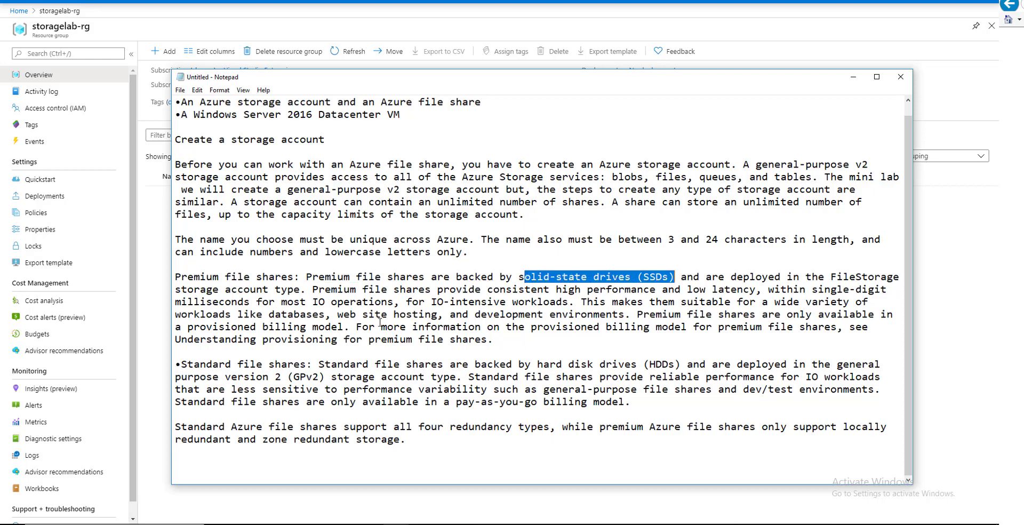
pyautogui.moveTo(268, 314); pyautogui.dragTo(621, 315)
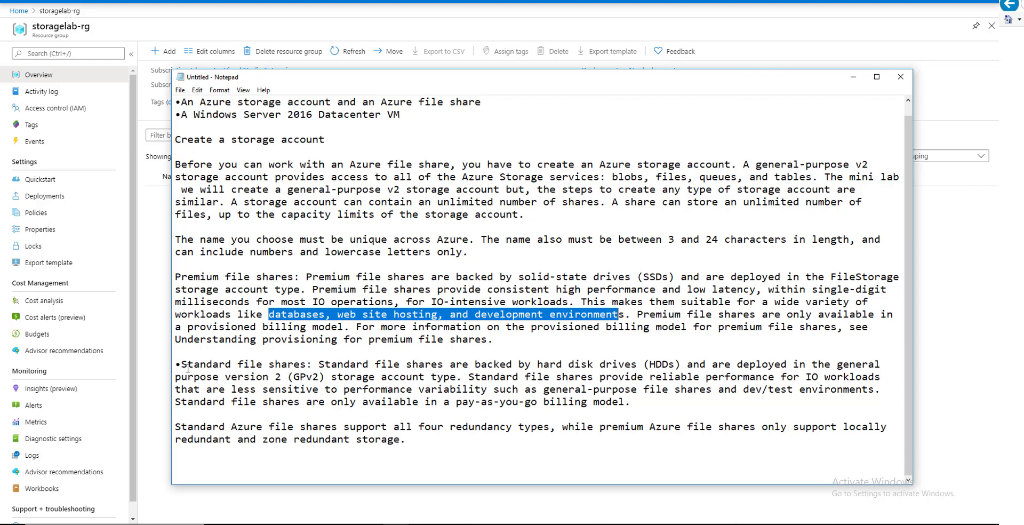
pyautogui.click(220, 365)
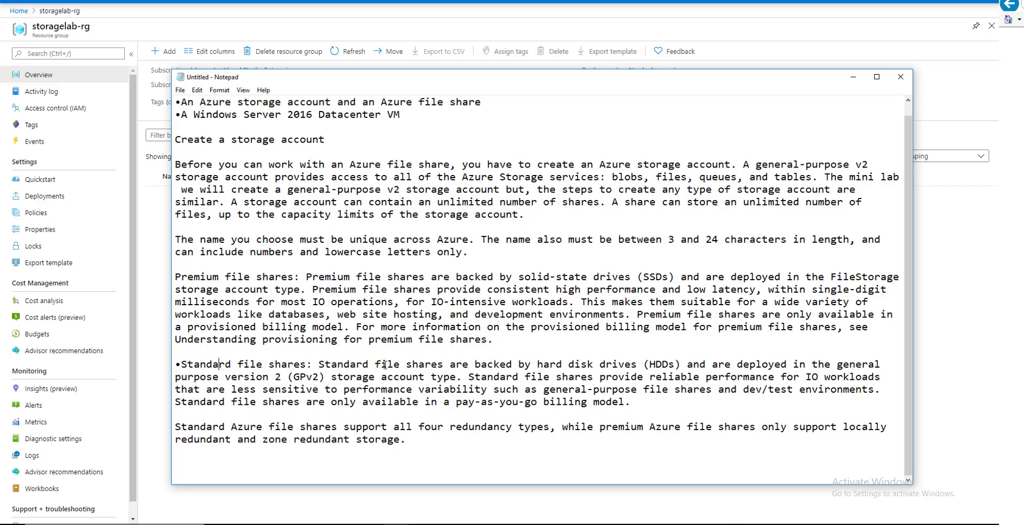
pyautogui.moveTo(563, 364); pyautogui.dragTo(681, 357)
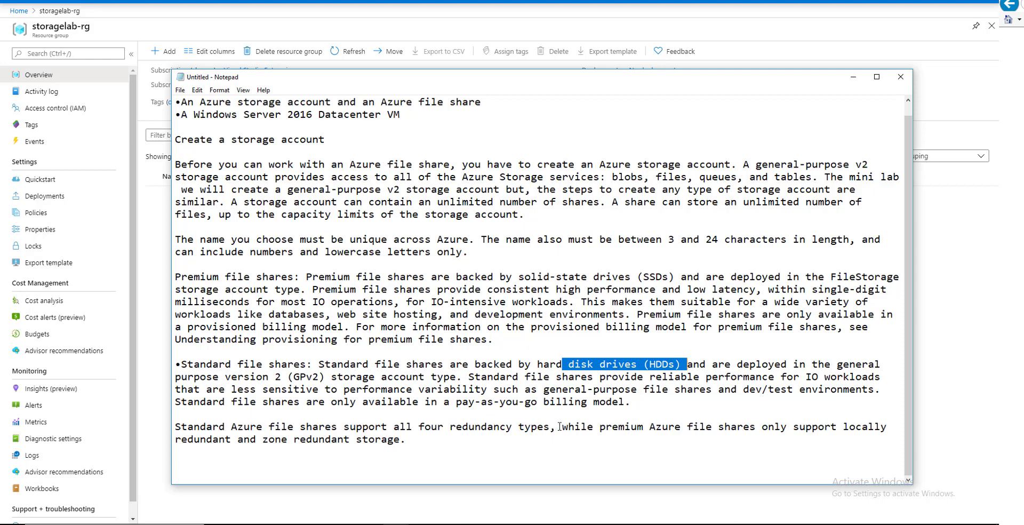
pyautogui.moveTo(558, 427); pyautogui.dragTo(413, 427)
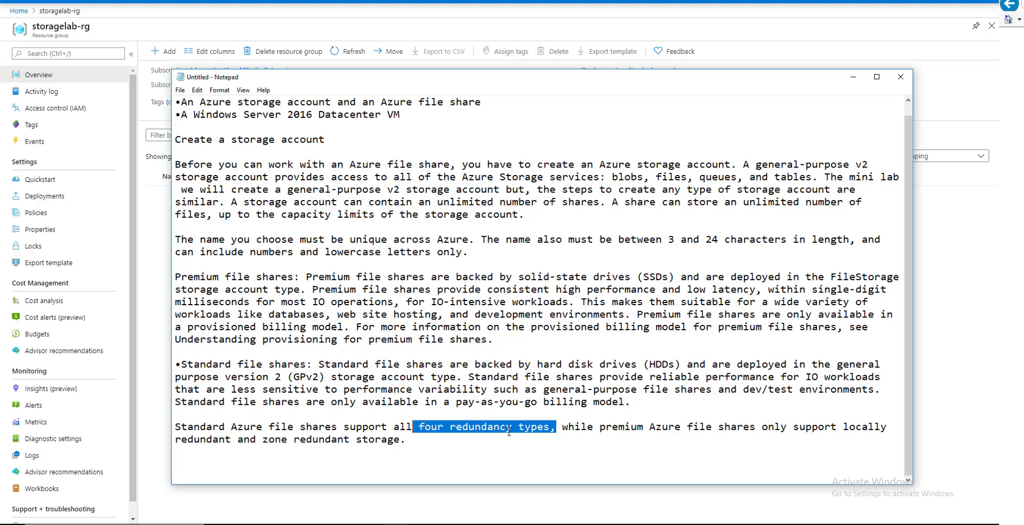
pyautogui.click(588, 427)
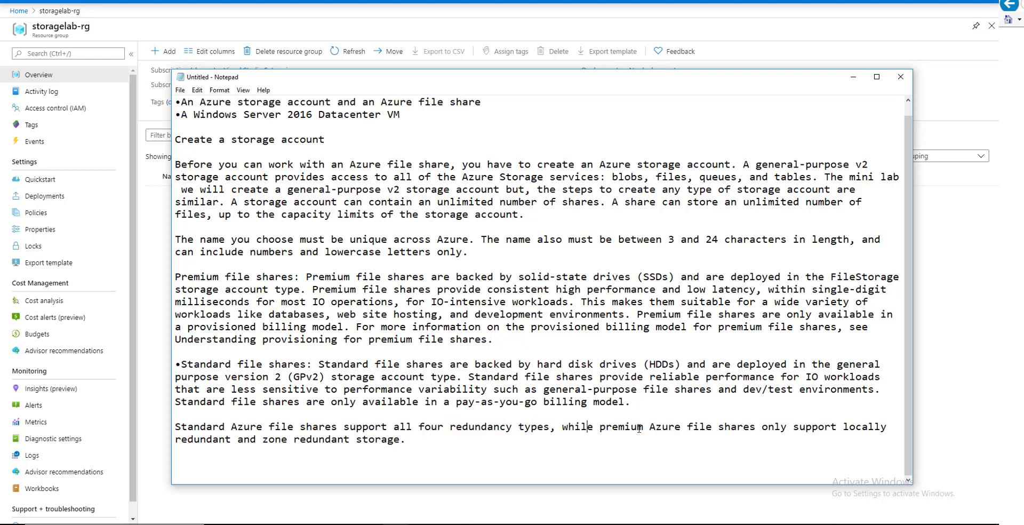
pyautogui.moveTo(639, 428); pyautogui.dragTo(863, 428)
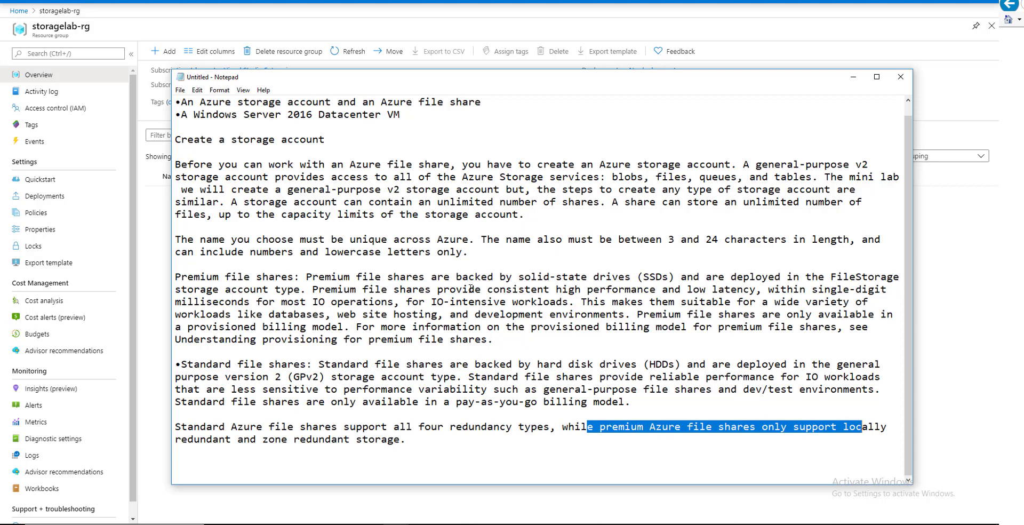
pyautogui.moveTo(468, 252); pyautogui.dragTo(176, 240)
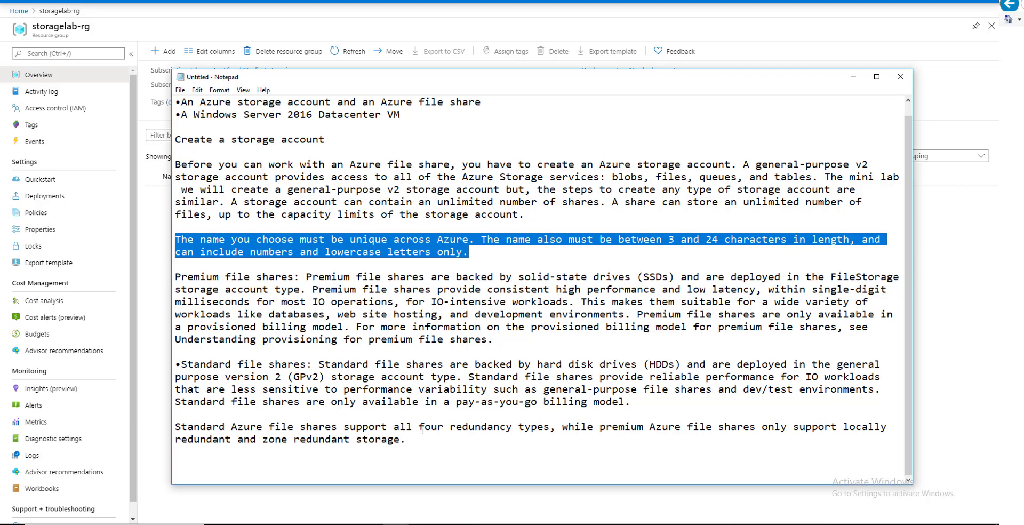
# Switch to the Azure portal and start creating a Storage account resource in the storagelab-rg resource group.
pyautogui.click(153, 313)
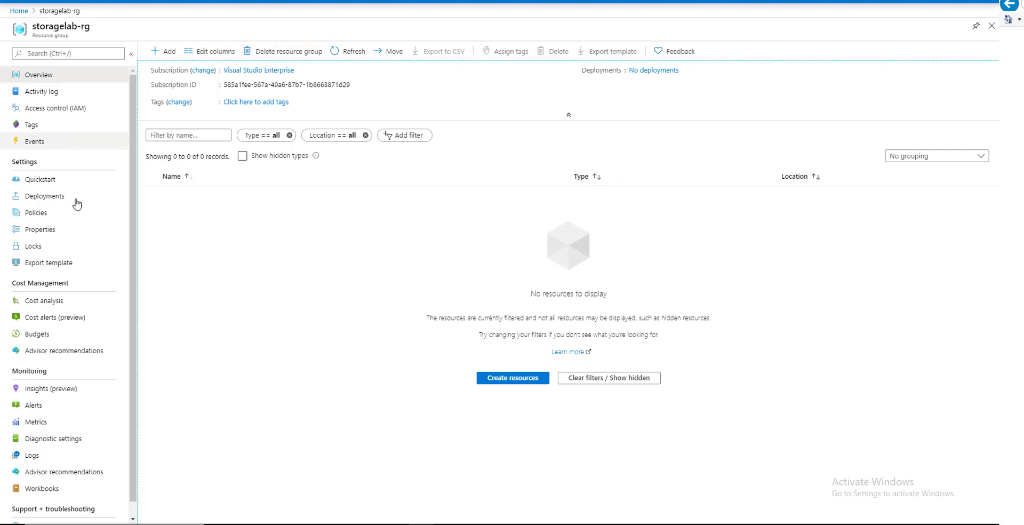
pyautogui.scroll(-1, 77, 222)
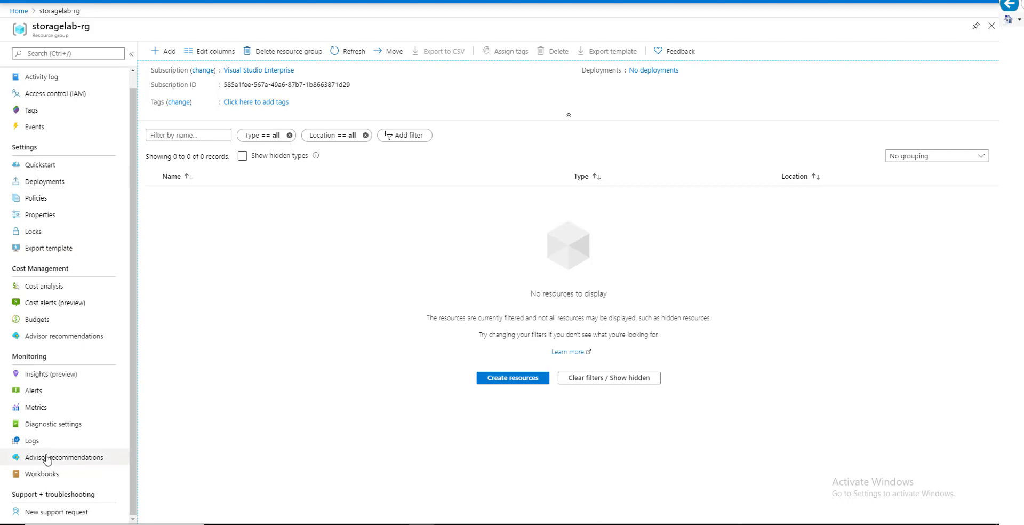
pyautogui.scroll(1, 60, 243)
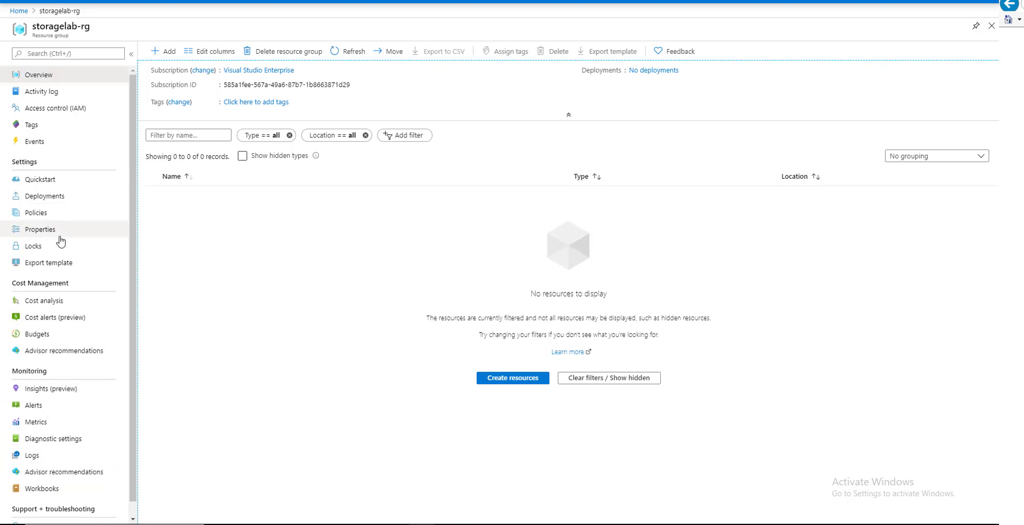
pyautogui.click(161, 51)
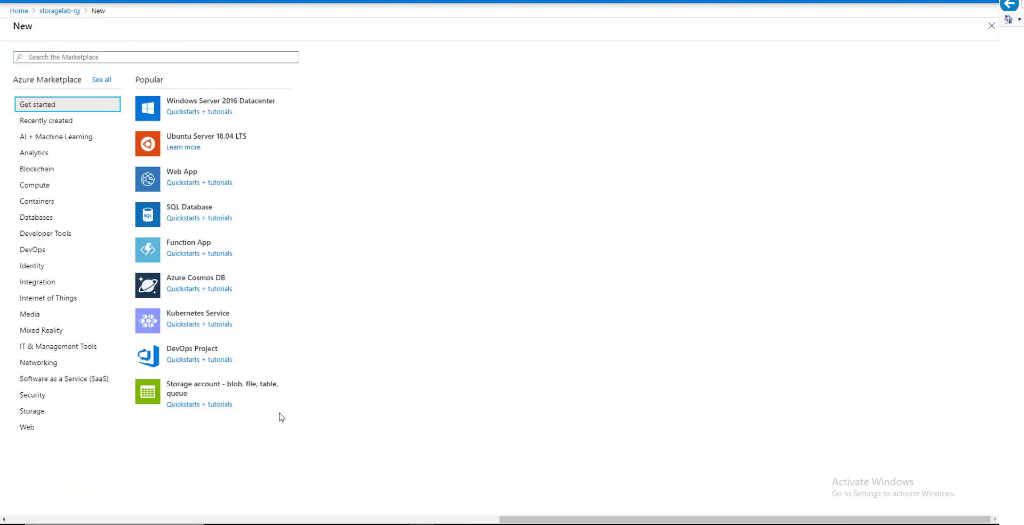
pyautogui.click(203, 391)
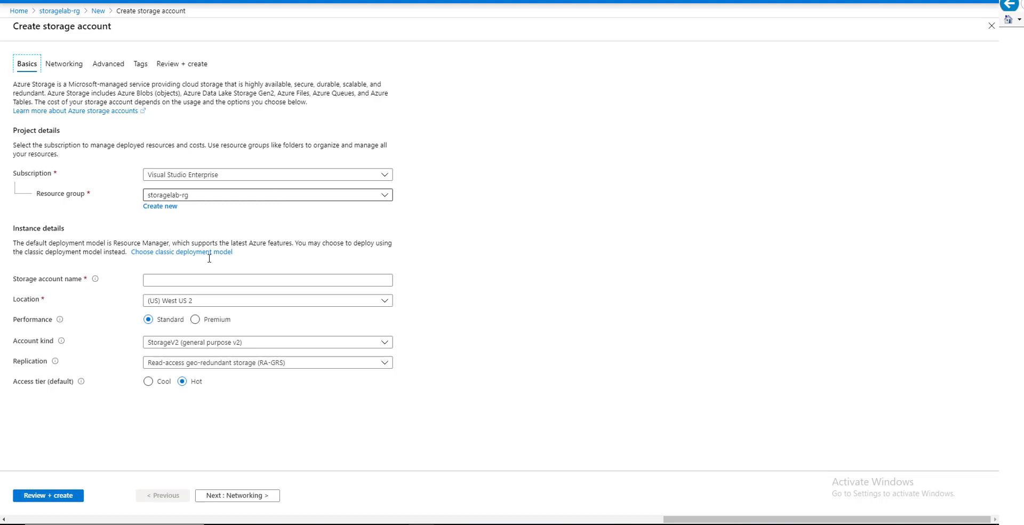
# Check the storage account naming rules in the Notepad notes, and return to the account creation form in the Azure portal.
pyautogui.click(186, 278)
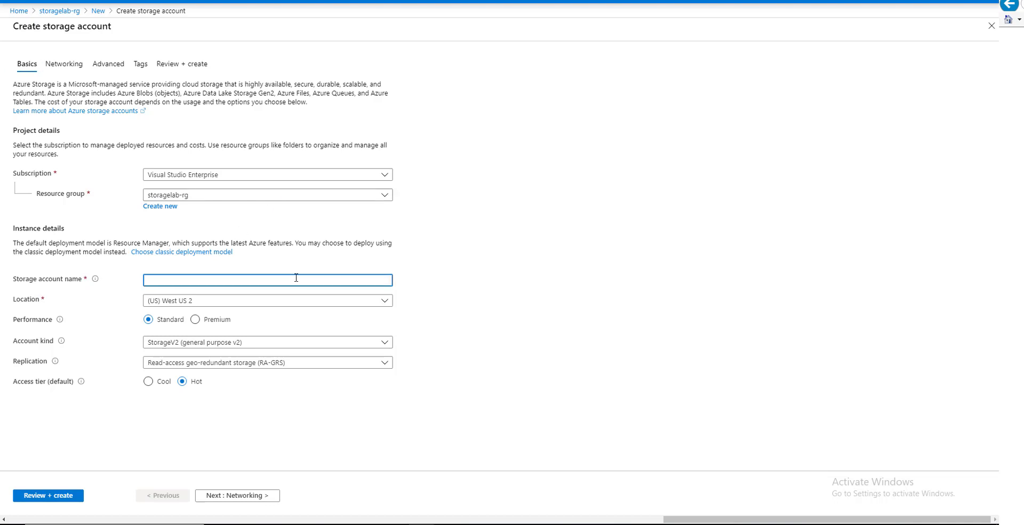
pyautogui.click(396, 524)
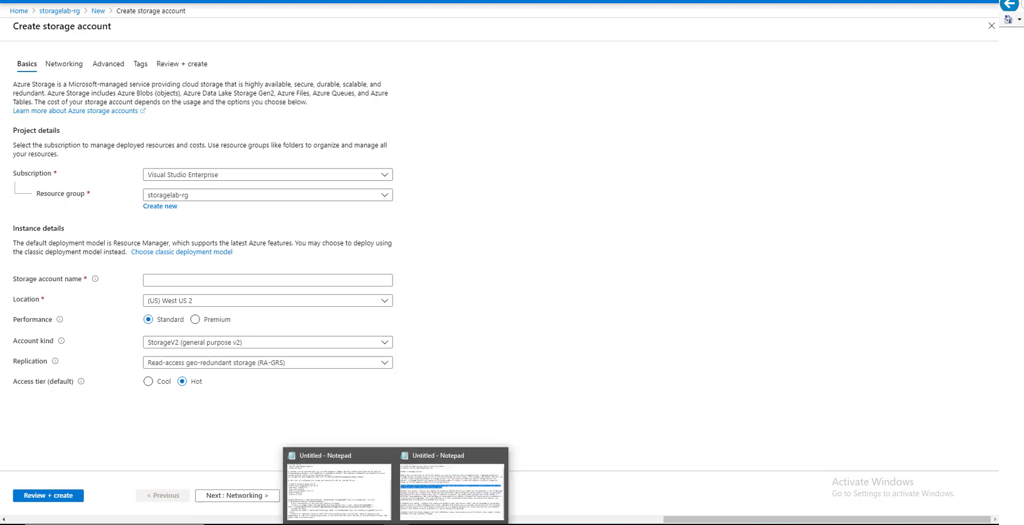
pyautogui.click(461, 520)
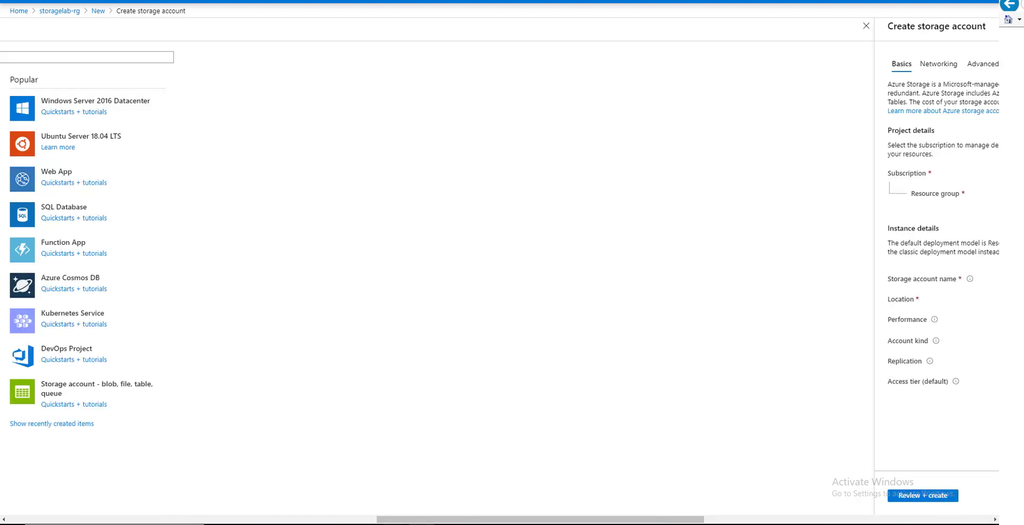
pyautogui.moveTo(396, 522)
pyautogui.click(434, 491)
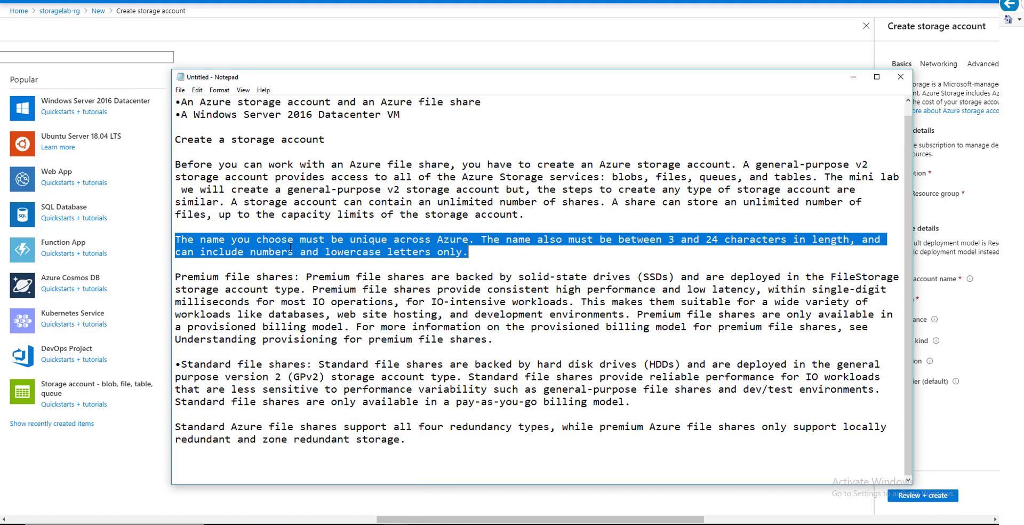
pyautogui.click(854, 77)
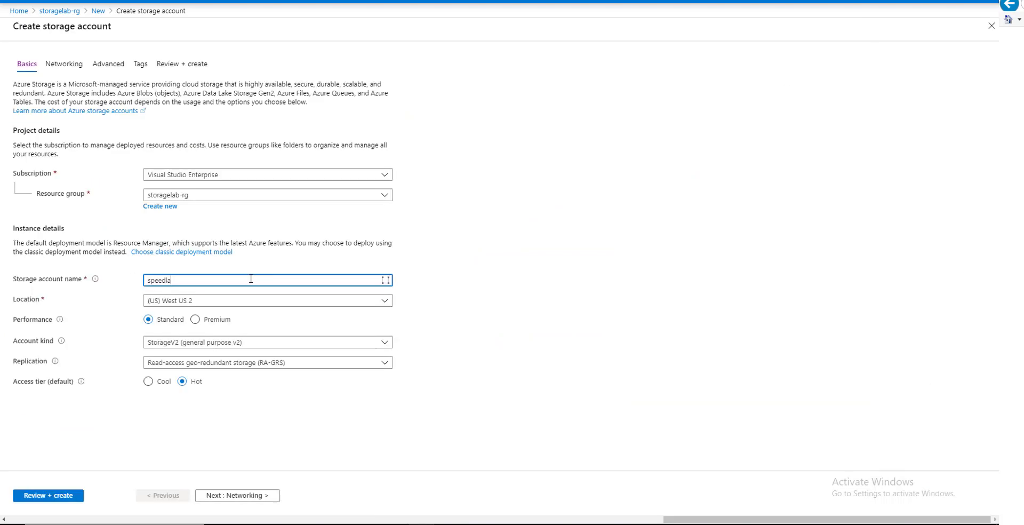
# Name the storage account speedlabstorageacct and set its location to (US) East US.
pyautogui.write('abstorageacct')
pyautogui.click(308, 300)
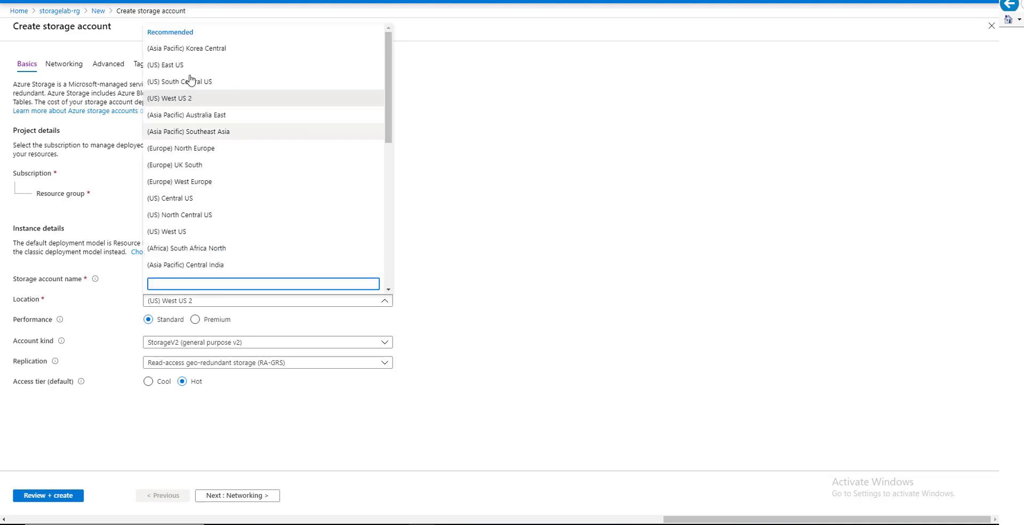
pyautogui.click(185, 66)
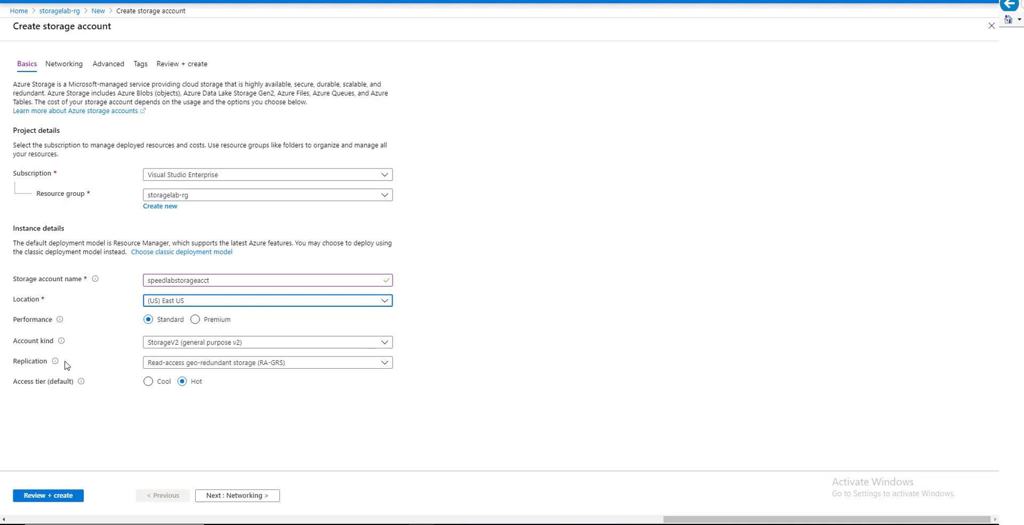
# Compare the replication options offered under Standard and Premium performance, and set the performance back to Standard.
pyautogui.click(362, 369)
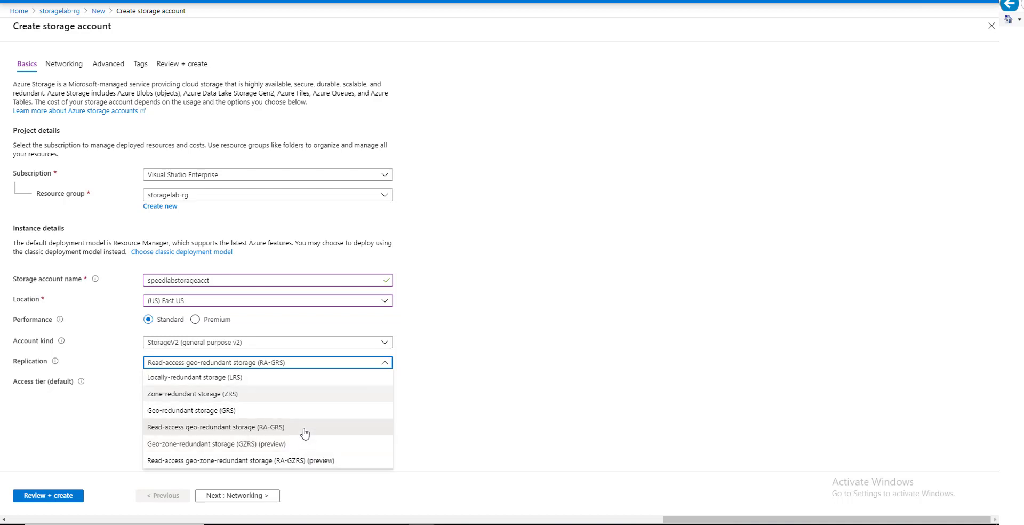
pyautogui.click(196, 321)
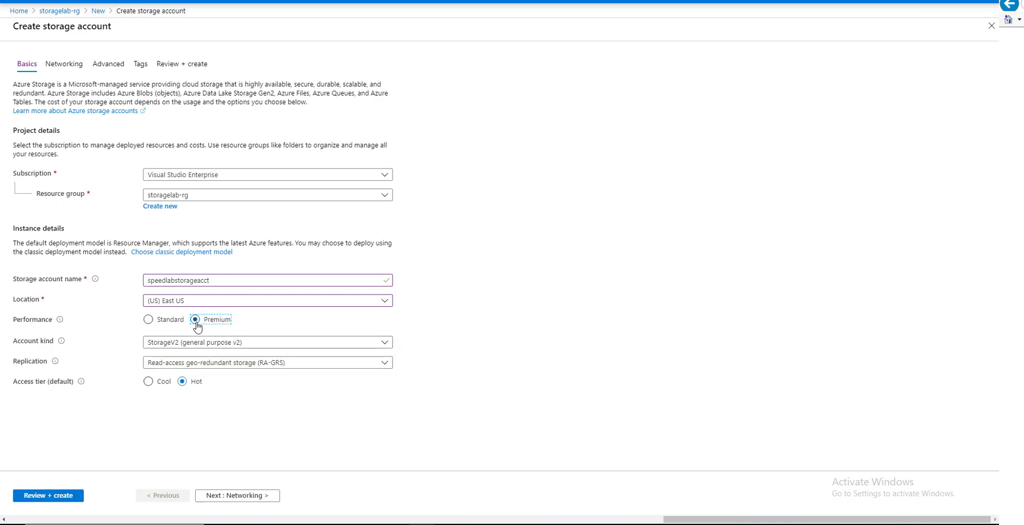
pyautogui.click(360, 368)
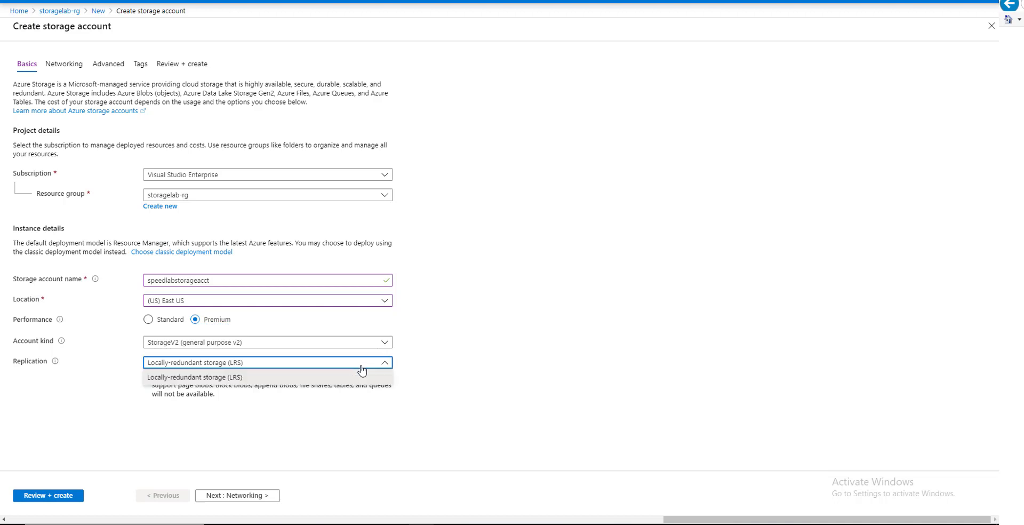
pyautogui.click(478, 370)
pyautogui.click(148, 320)
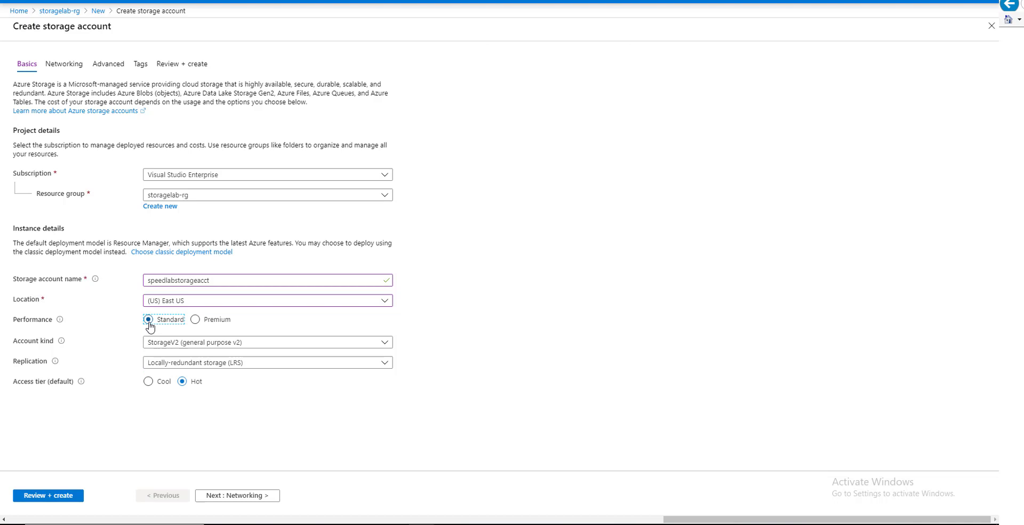
# Choose StorageV2 (general purpose v2) as the account kind, keep the default networking settings, and create the storage account.
pyautogui.click(304, 346)
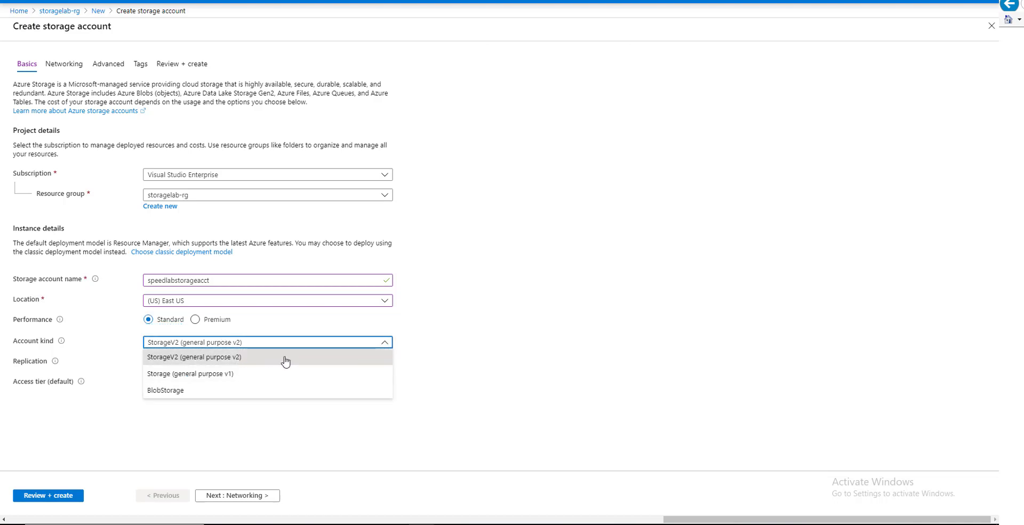
pyautogui.click(276, 358)
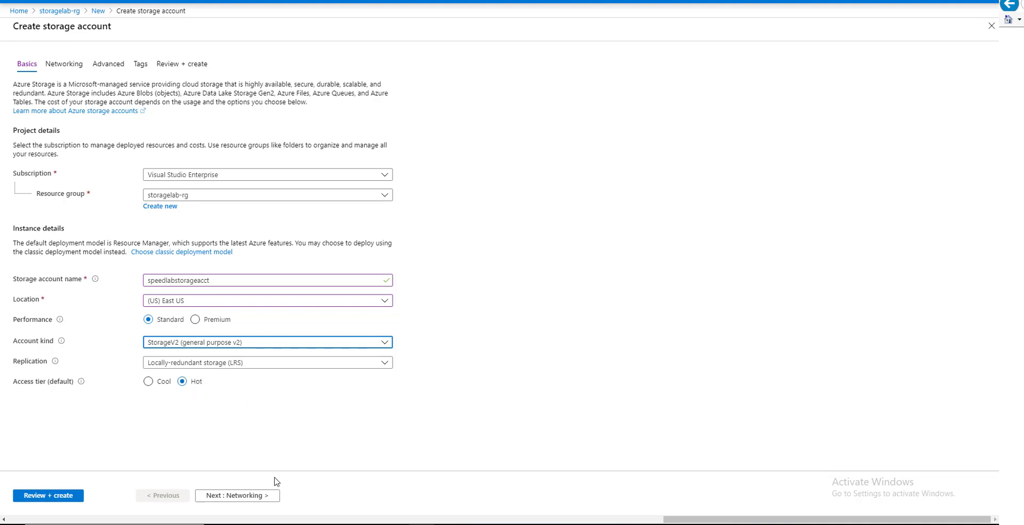
pyautogui.click(246, 496)
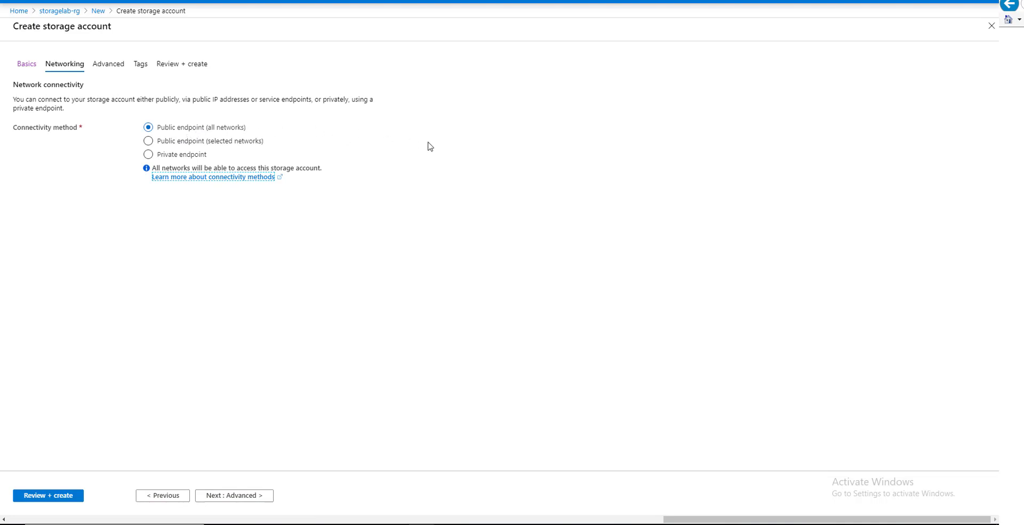
pyautogui.click(61, 496)
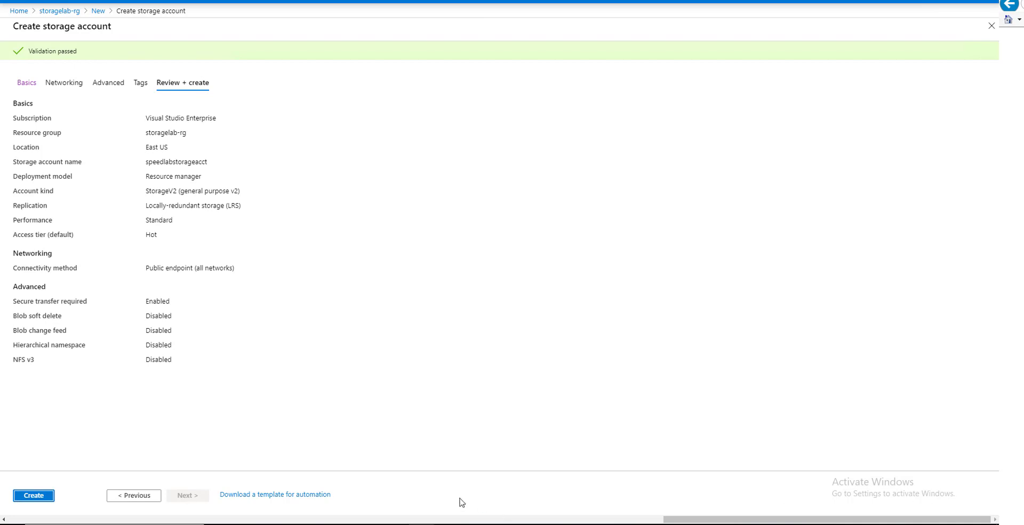
pyautogui.click(33, 496)
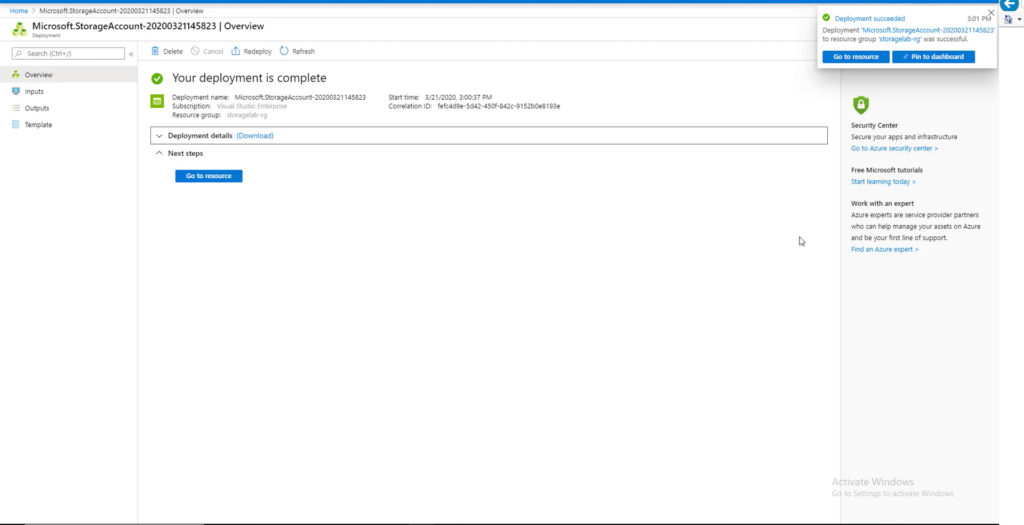
# Open the new storage account and create a file share named speedfs with a quota of 1 GiB.
pyautogui.click(216, 177)
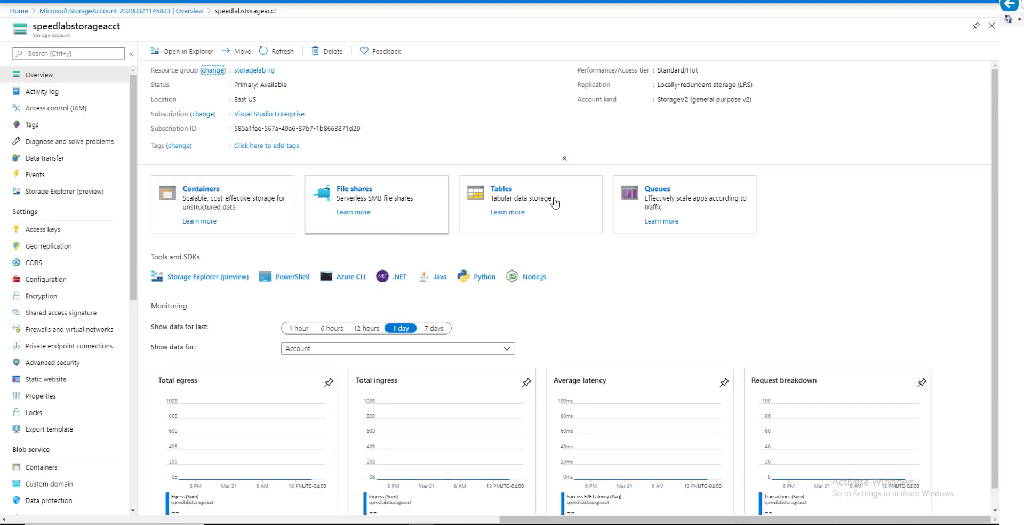
pyautogui.click(367, 193)
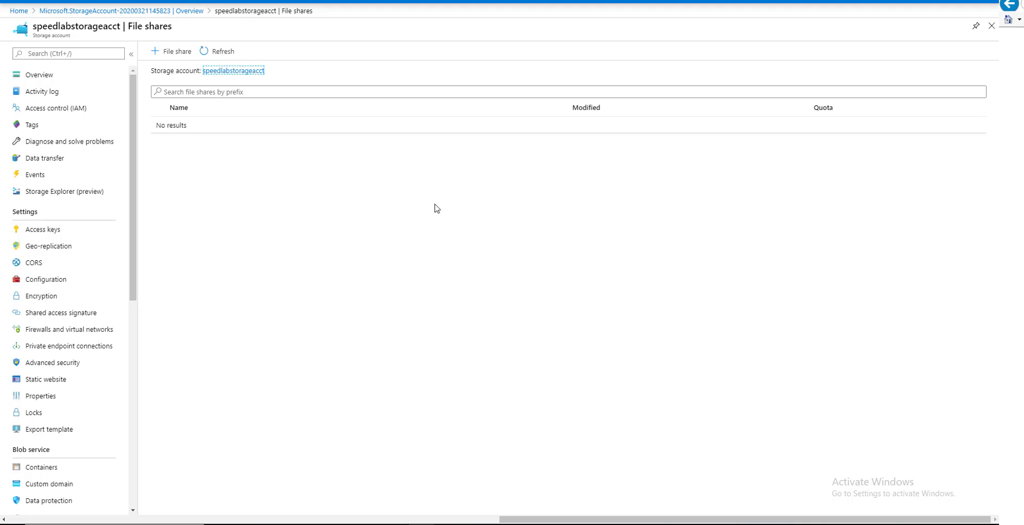
pyautogui.click(175, 55)
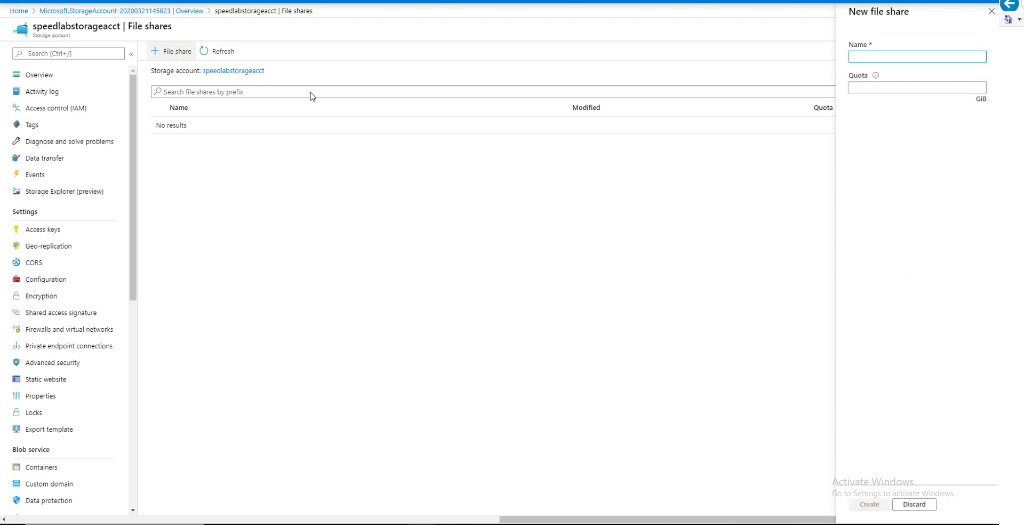
pyautogui.write('speedfs')
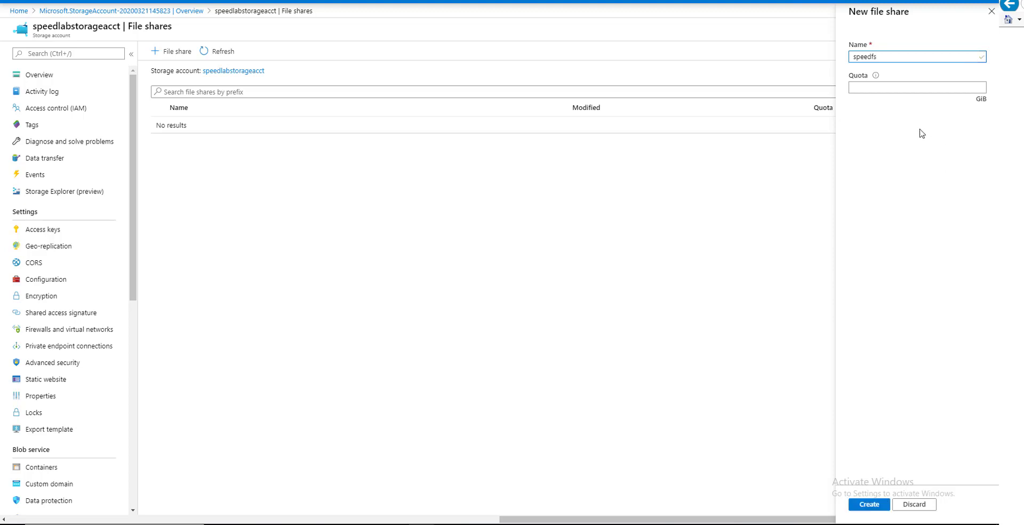
pyautogui.click(880, 93)
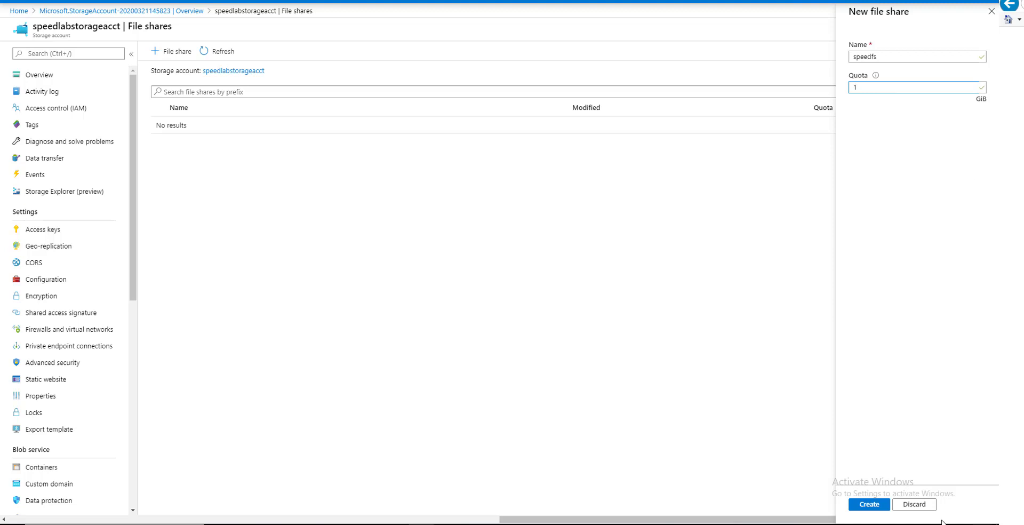
pyautogui.click(880, 506)
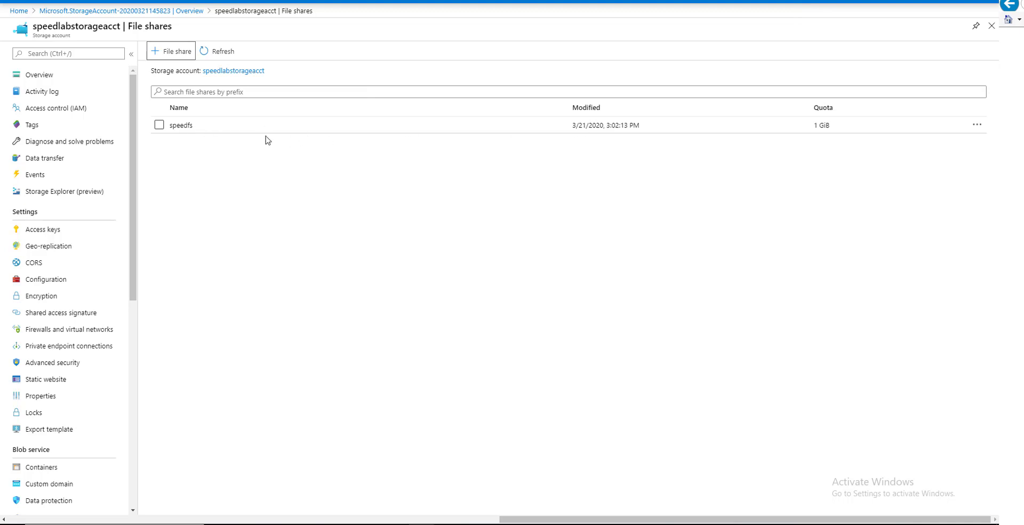
# Upload the files from finalritevm through usefileshare_windows in the C:\stuff folder to the speedfs file share.
pyautogui.click(240, 130)
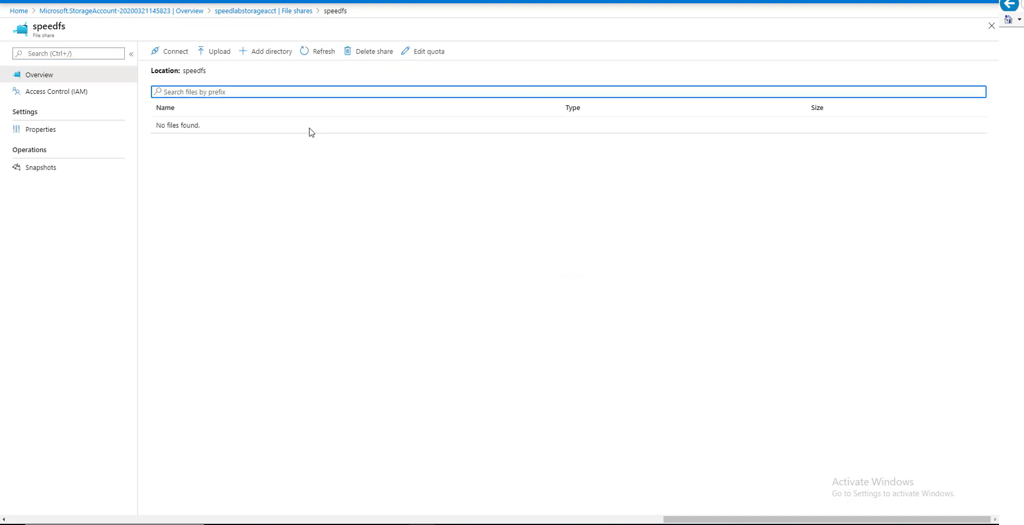
pyautogui.click(220, 52)
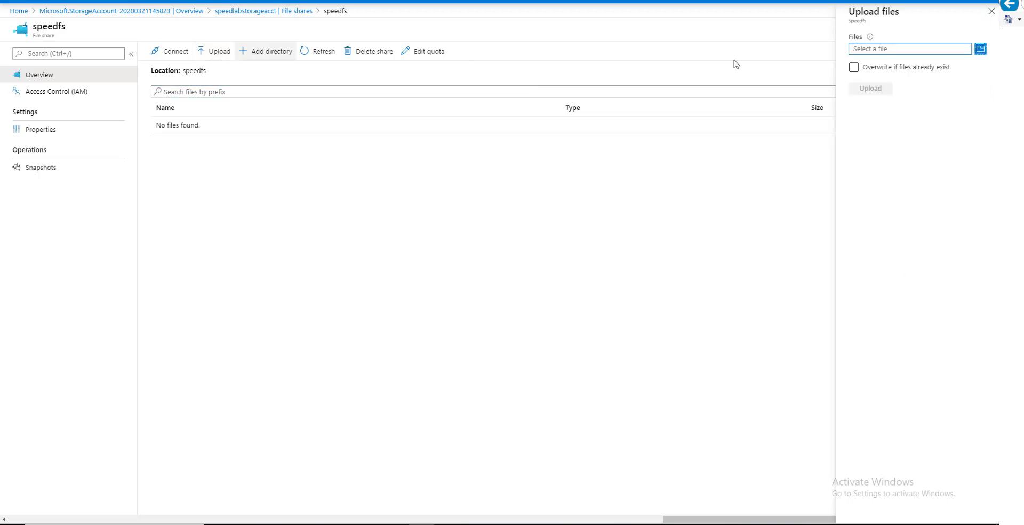
pyautogui.click(982, 50)
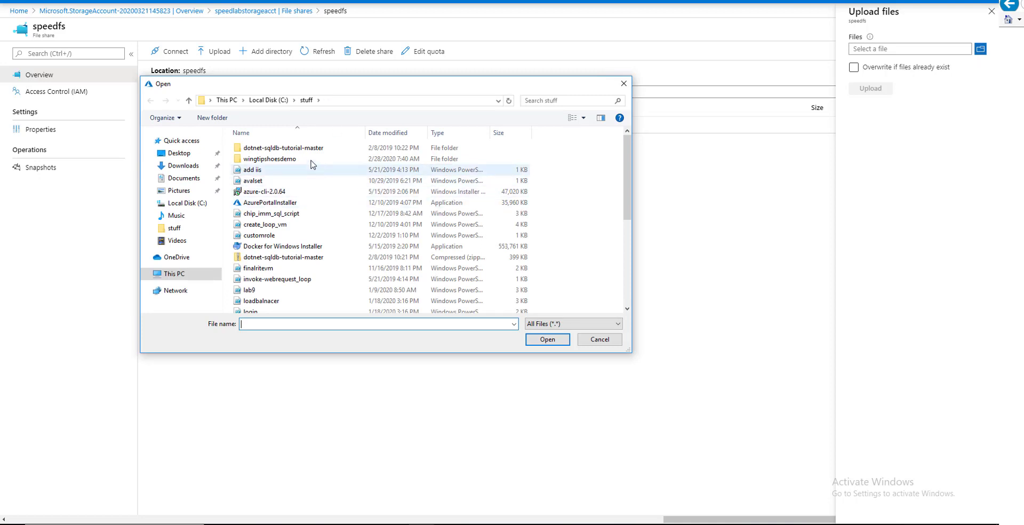
pyautogui.scroll(-4, 343, 206)
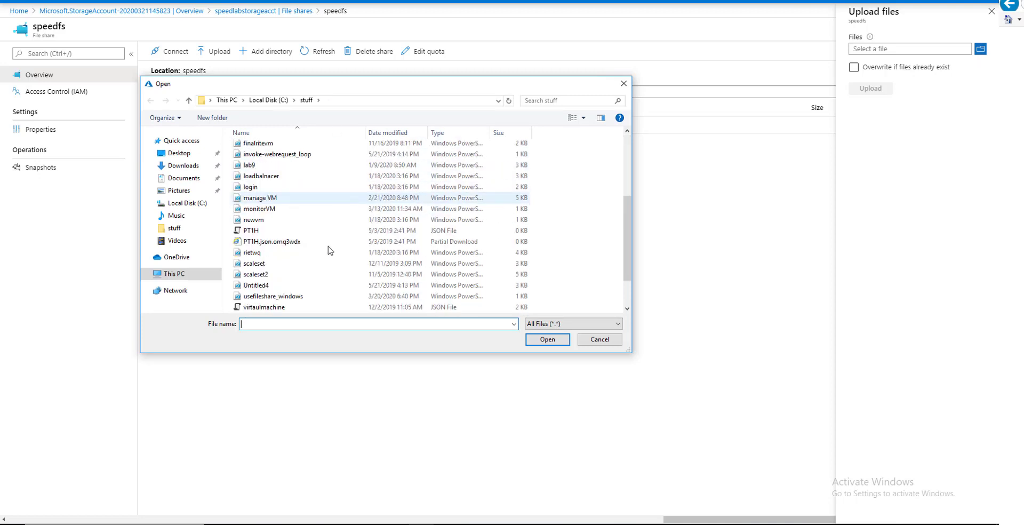
pyautogui.click(330, 296)
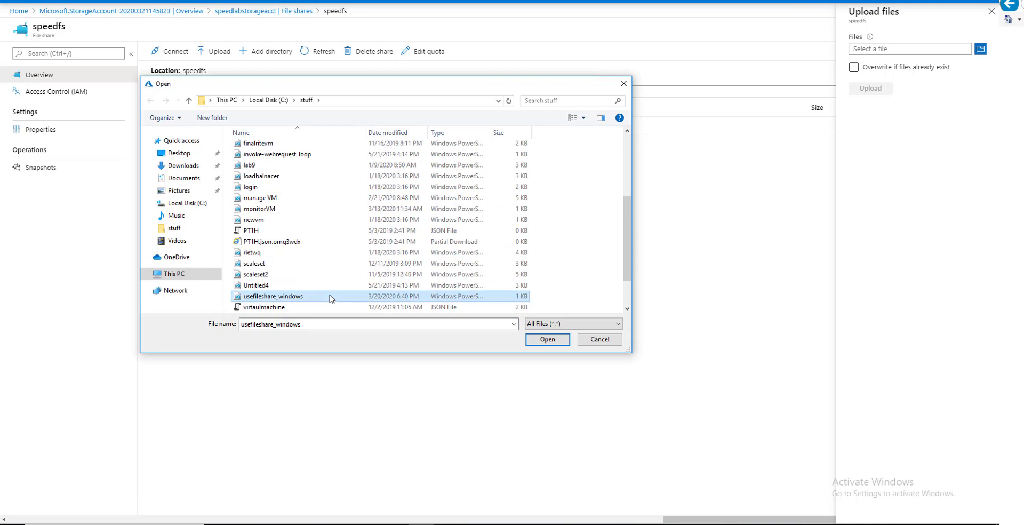
pyautogui.moveTo(330, 297); pyautogui.dragTo(318, 143)
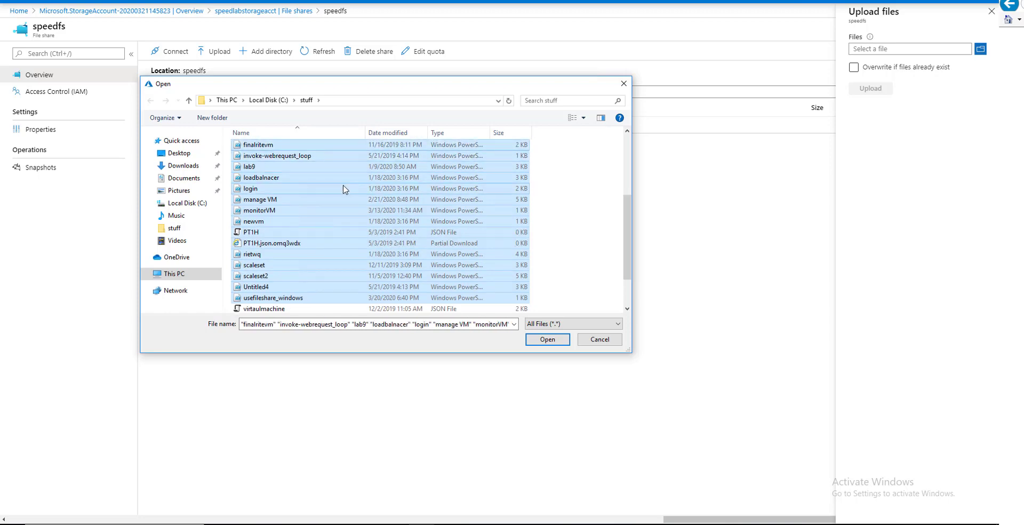
pyautogui.scroll(3, 345, 190)
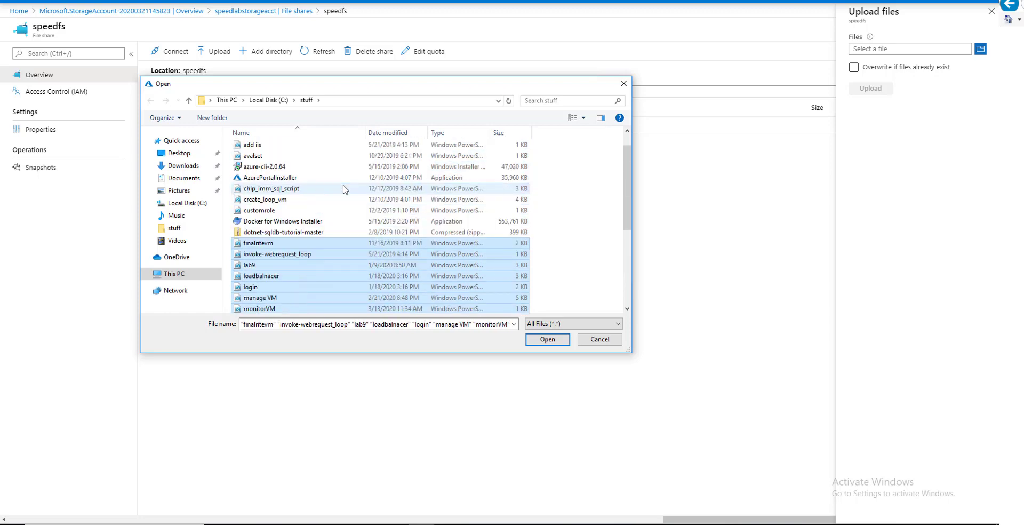
pyautogui.click(554, 344)
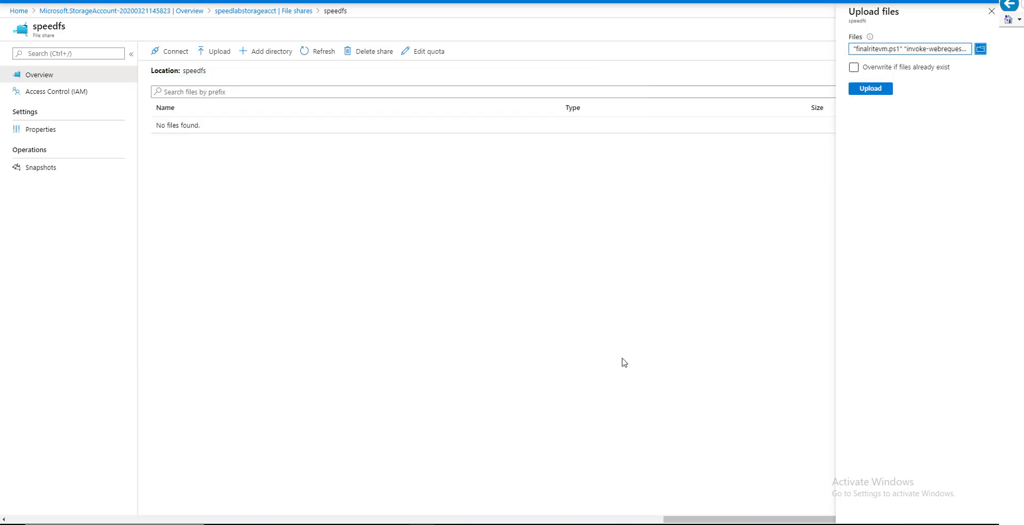
pyautogui.click(869, 90)
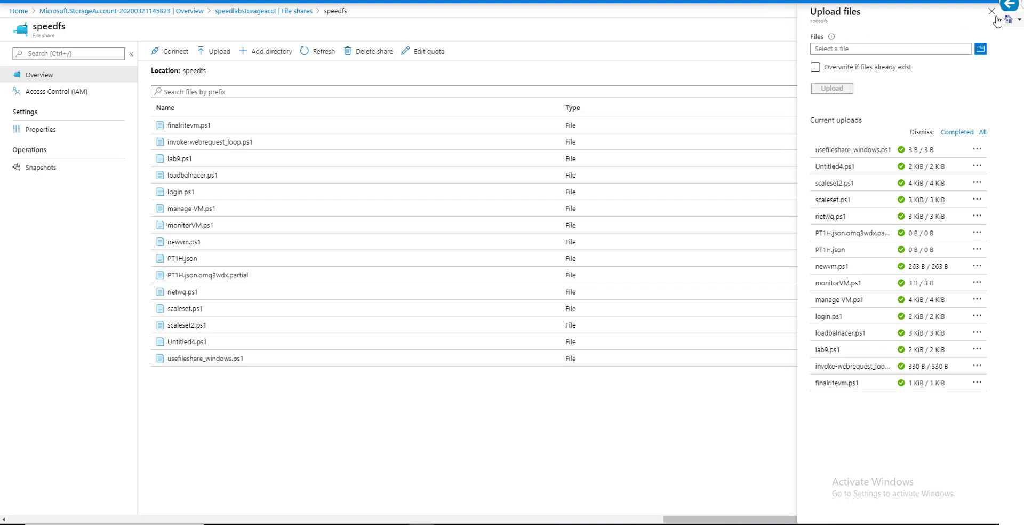
pyautogui.click(991, 11)
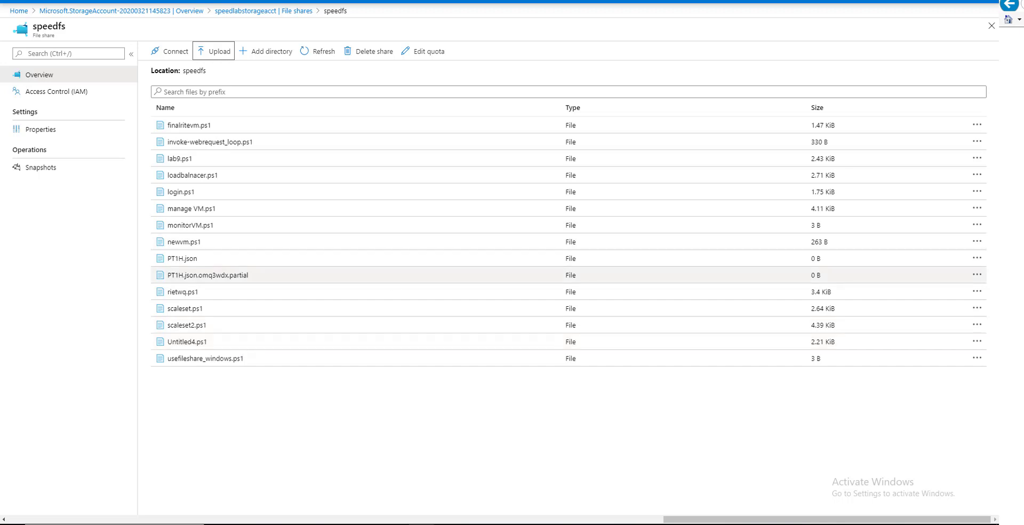
pyautogui.hotkey('shift', 'Tab')
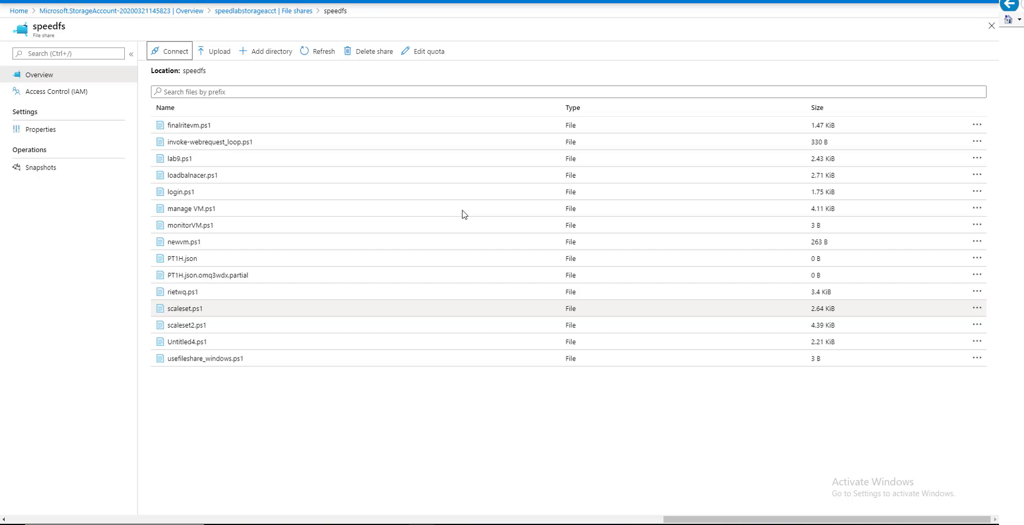
# Switch to the Windows PowerShell ISE window with the VM creation script and clear its console with cls.
pyautogui.moveTo(406, 500)
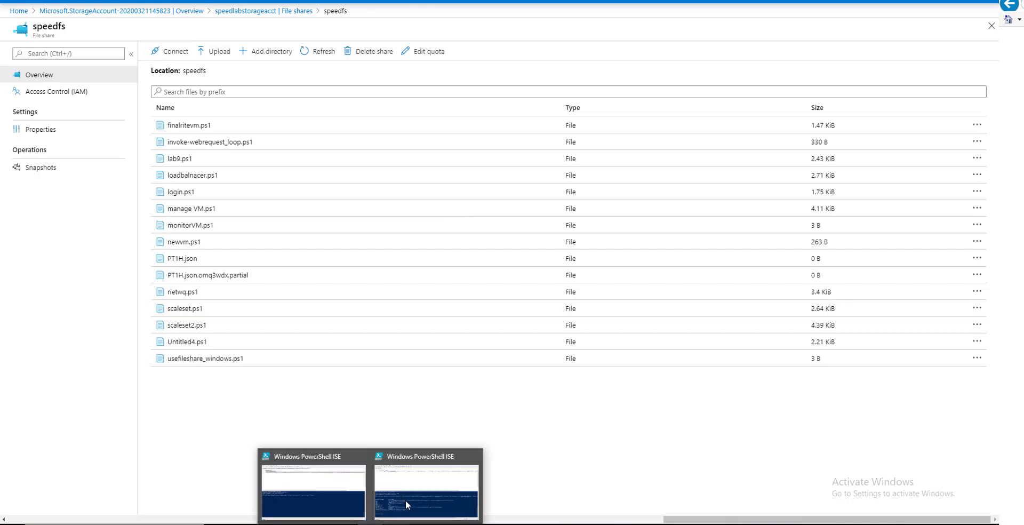
pyautogui.click(410, 469)
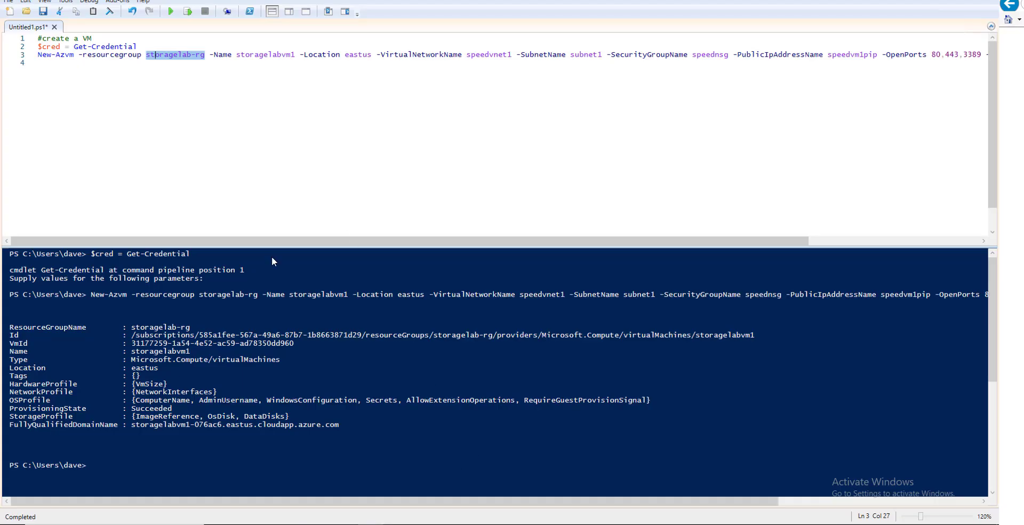
pyautogui.click(152, 471)
pyautogui.write('cls')
pyautogui.press('Return')
pyautogui.click(233, 89)
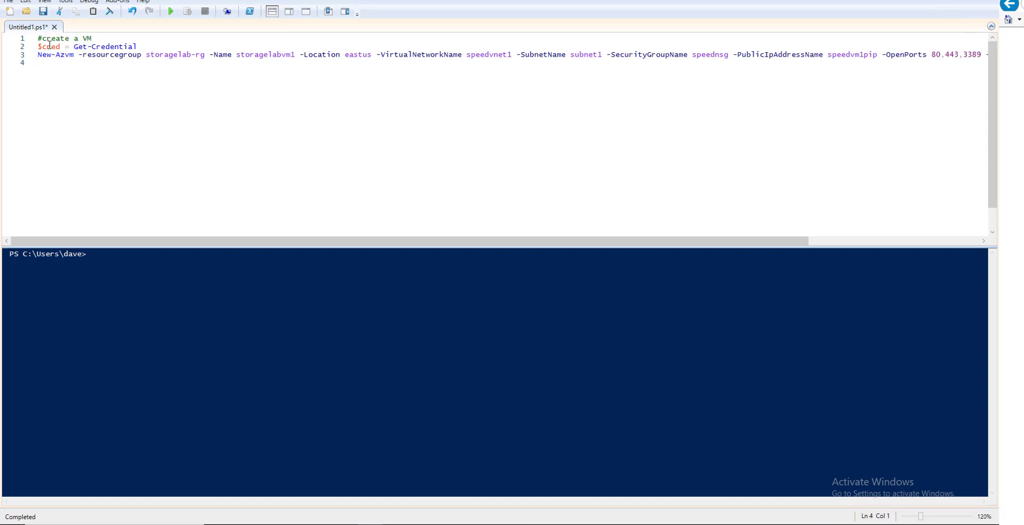
# Run the $cred = Get-Credential line with user name speed and the account password, and run the New-Azvm line for storagelabvm1.
pyautogui.moveTo(137, 46); pyautogui.dragTo(23, 49)
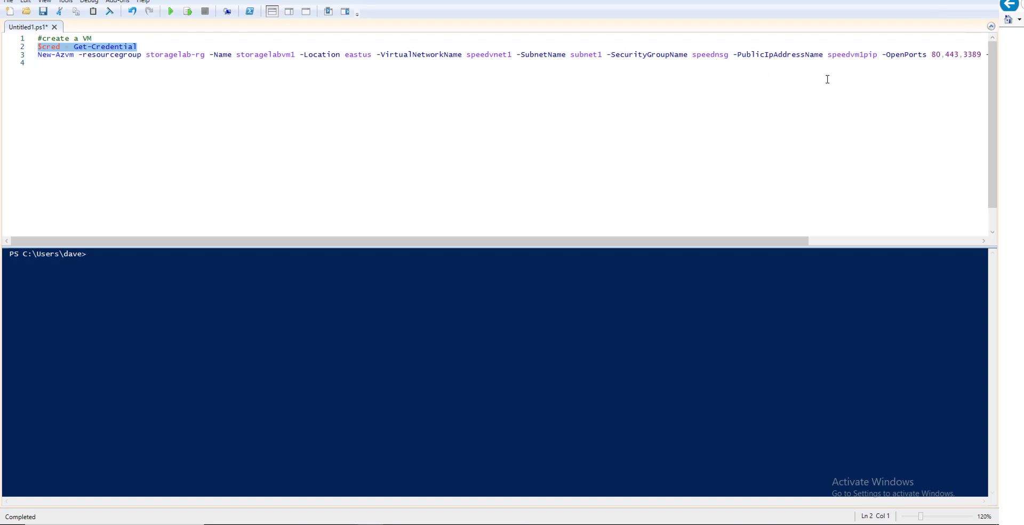
pyautogui.moveTo(802, 244); pyautogui.dragTo(964, 239)
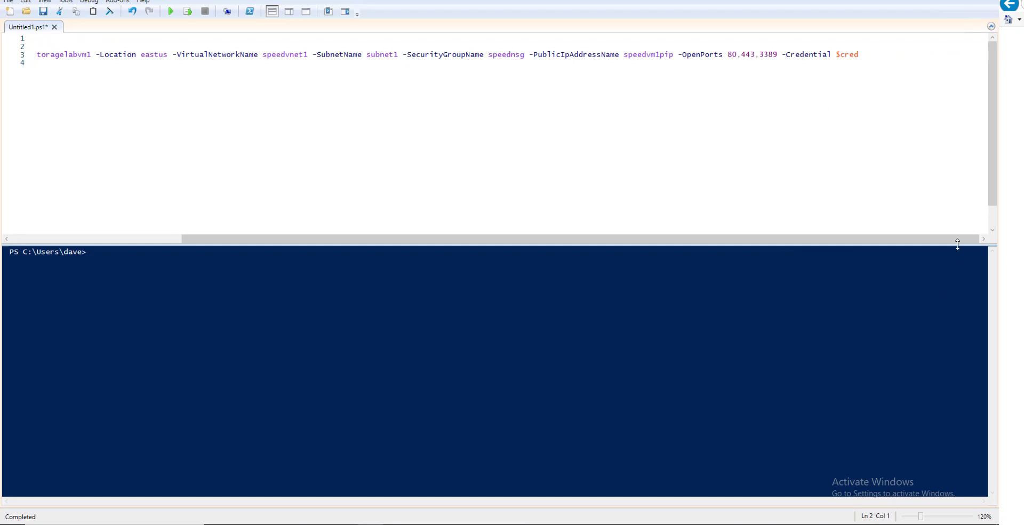
pyautogui.moveTo(851, 240); pyautogui.dragTo(679, 241)
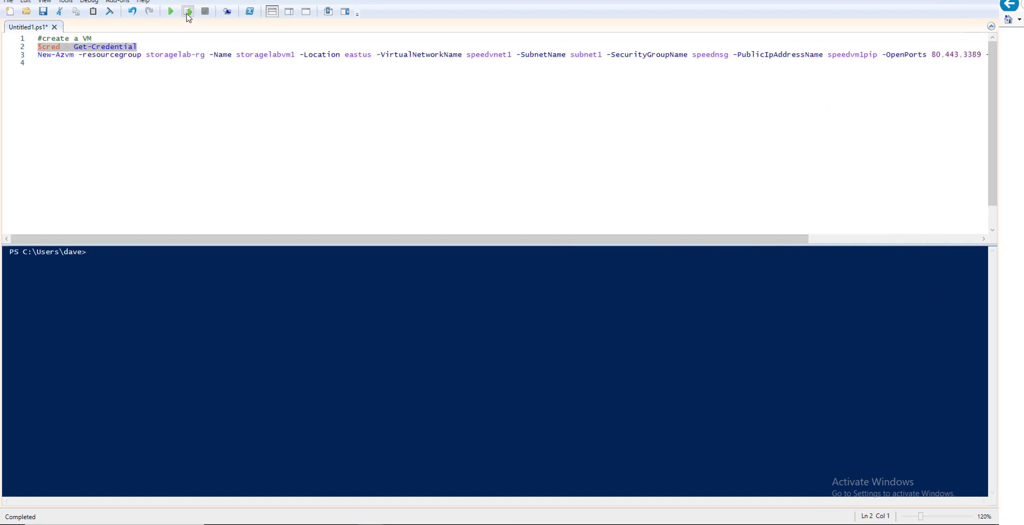
pyautogui.click(188, 12)
pyautogui.write('s')
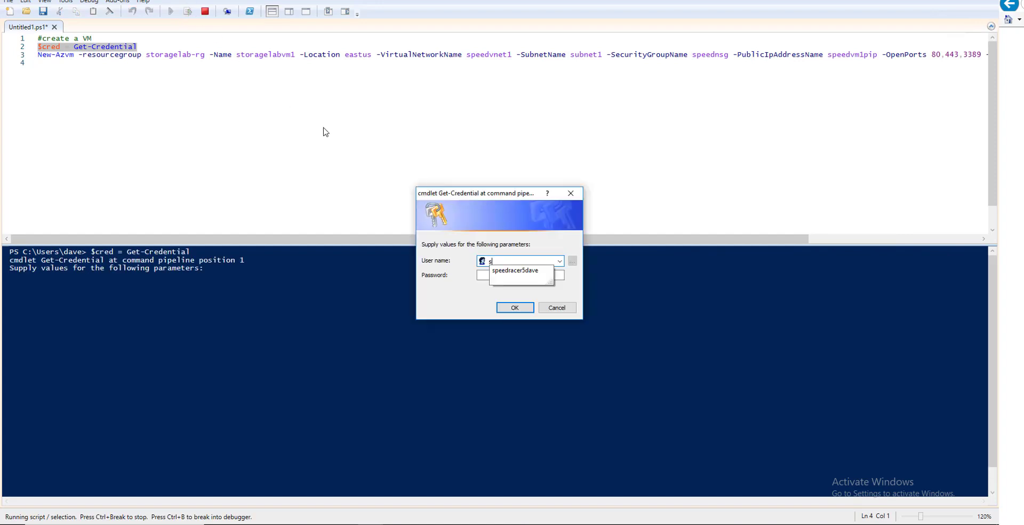
pyautogui.write('peed')
pyautogui.press('Tab')
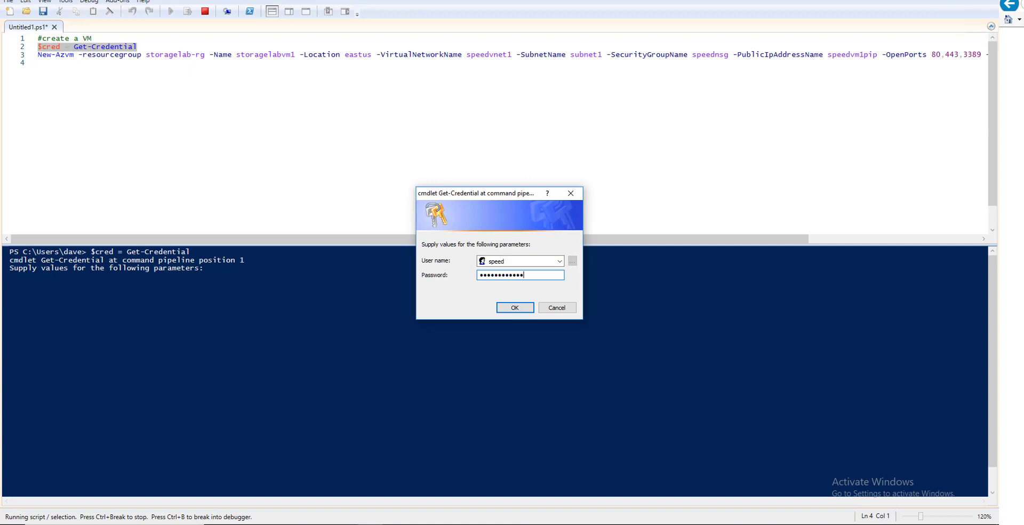
pyautogui.click(514, 307)
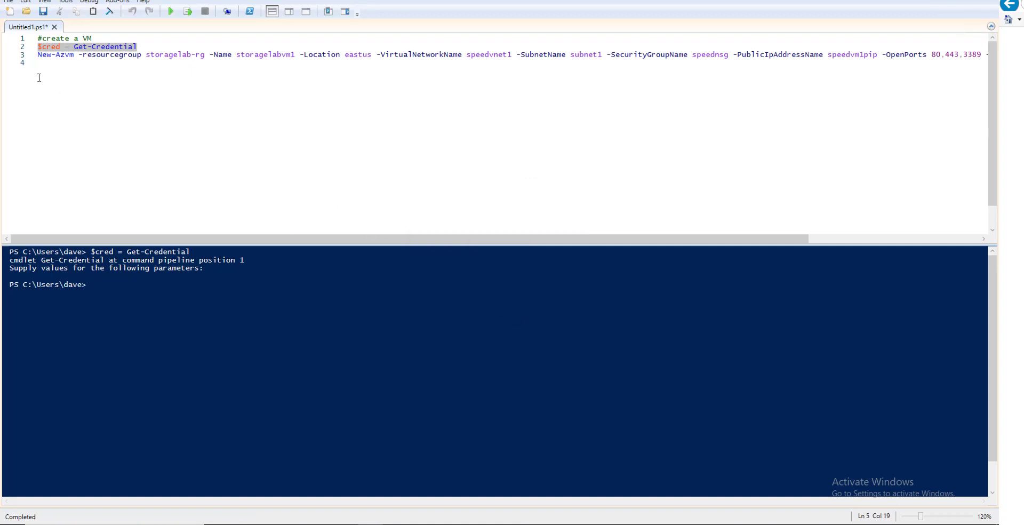
pyautogui.moveTo(19, 54); pyautogui.dragTo(19, 63)
pyautogui.click(189, 15)
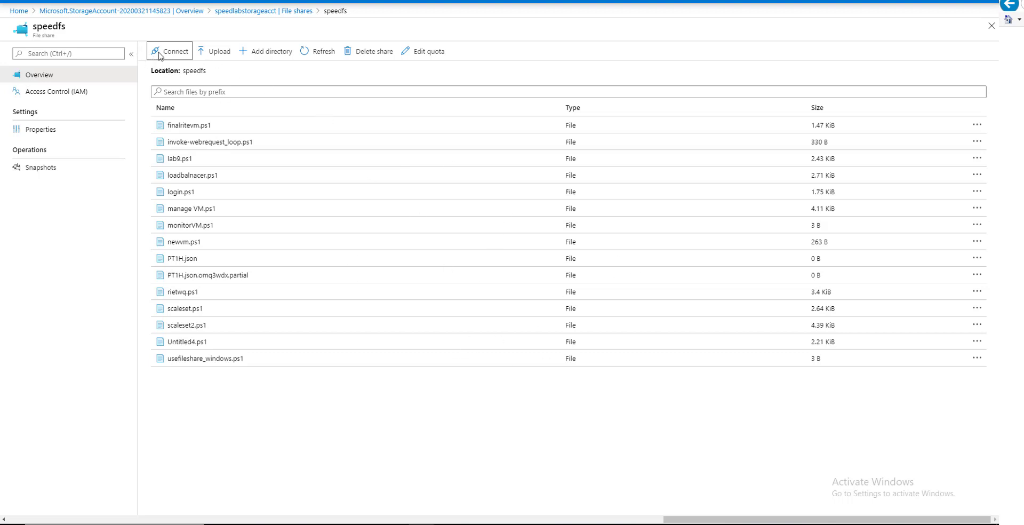
# Switch to the Azure portal and copy the Windows connection script with drive letter Z for the speedfs file share.
pyautogui.click(177, 55)
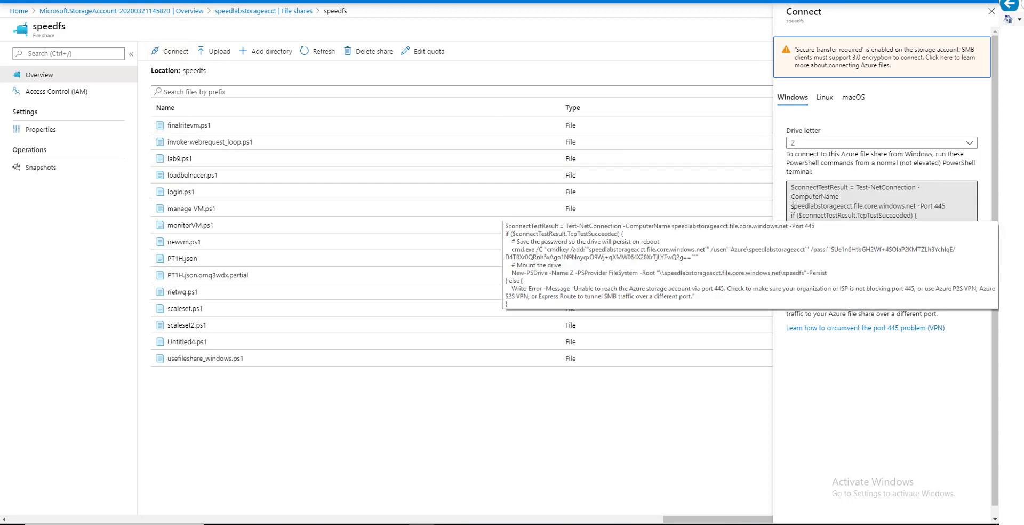
pyautogui.moveTo(790, 188); pyautogui.dragTo(929, 216)
pyautogui.click(823, 191)
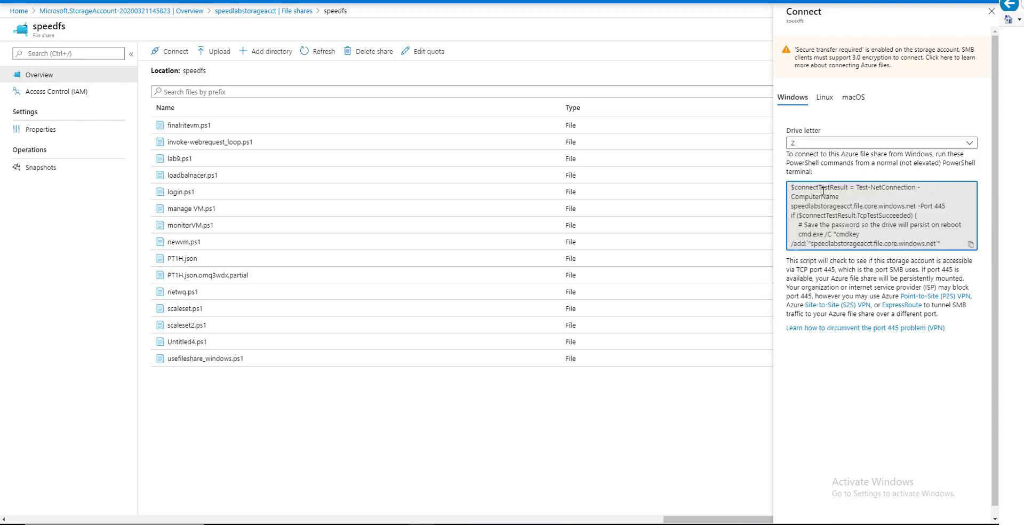
pyautogui.click(970, 244)
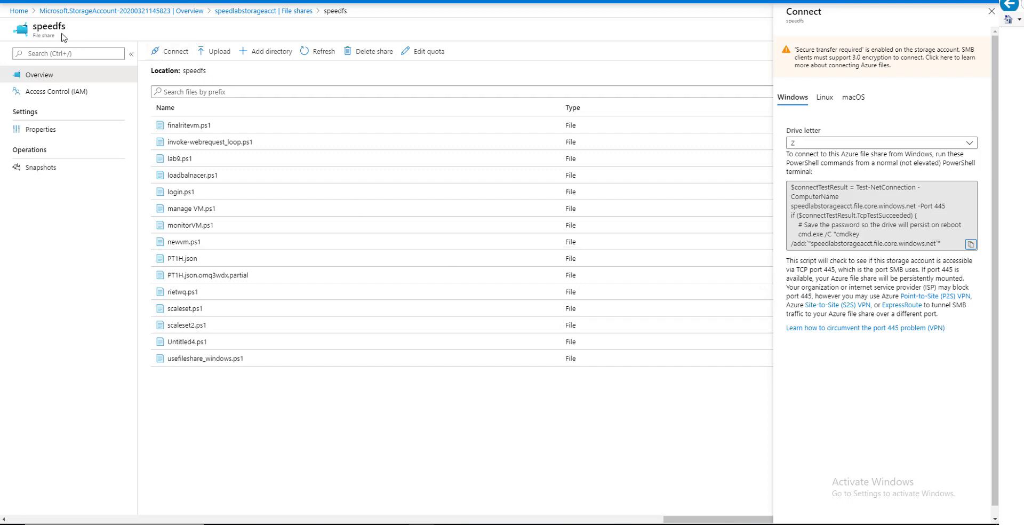
# Open the storagelabvm1 virtual machine in the storagelab-rg resource group.
pyautogui.click(12, 1)
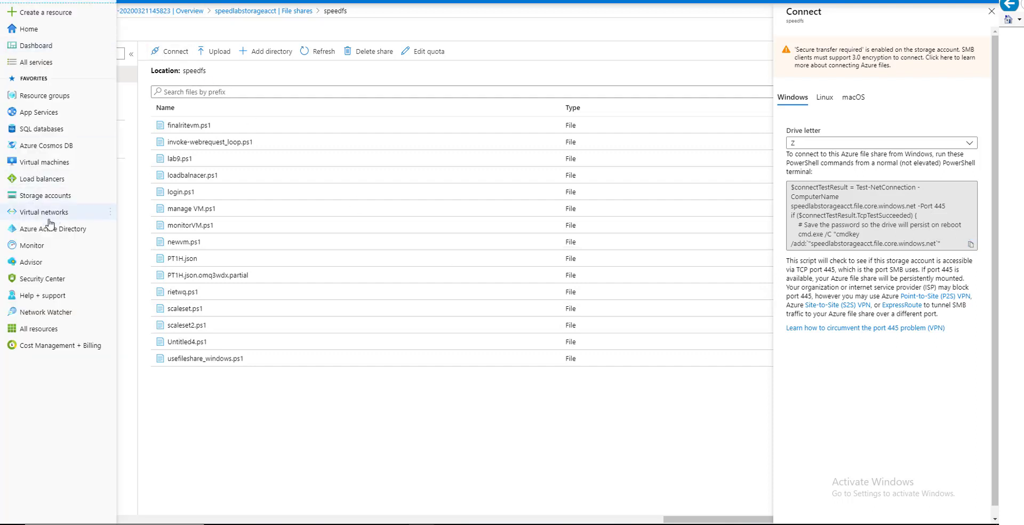
pyautogui.click(56, 96)
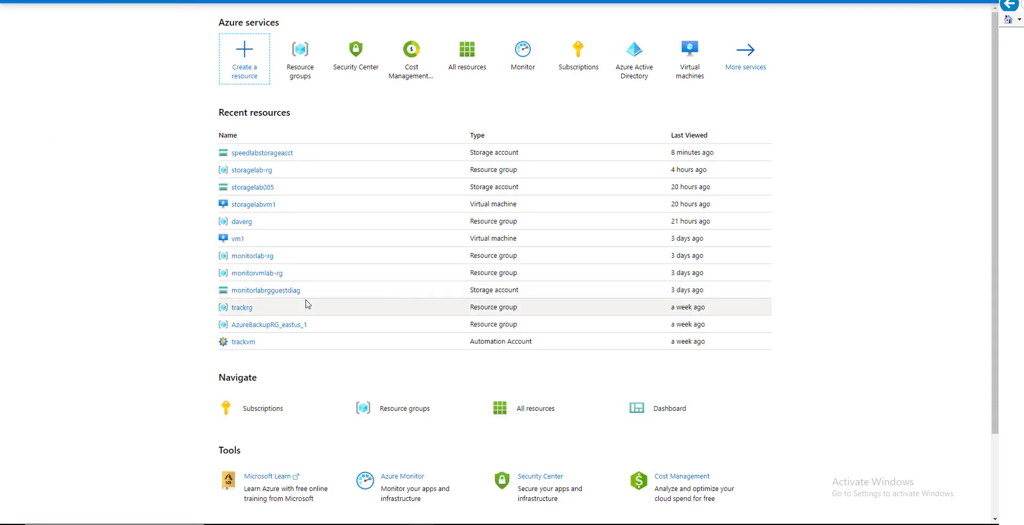
pyautogui.click(251, 172)
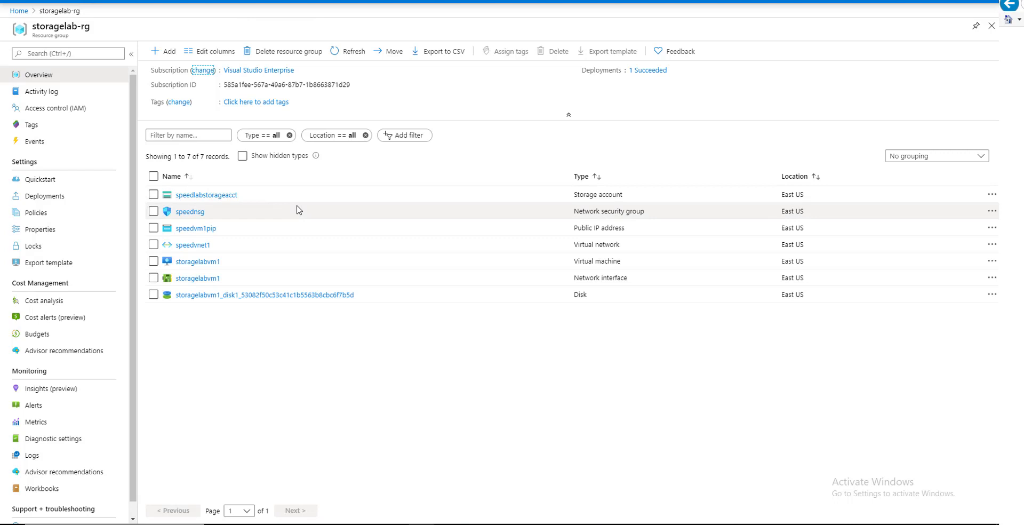
pyautogui.click(197, 261)
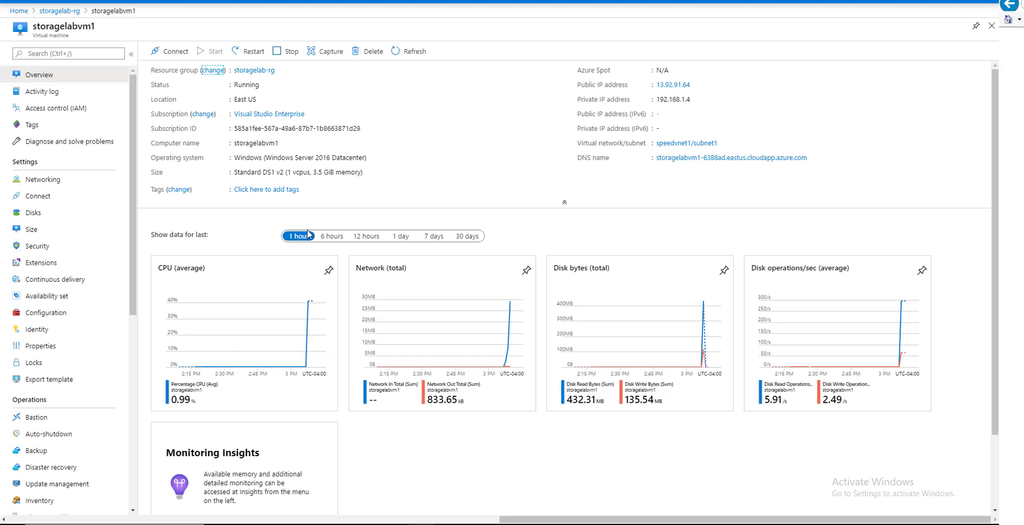
# Download the RDP connection file for storagelabvm1 to the Downloads folder, replacing the existing file.
pyautogui.click(169, 53)
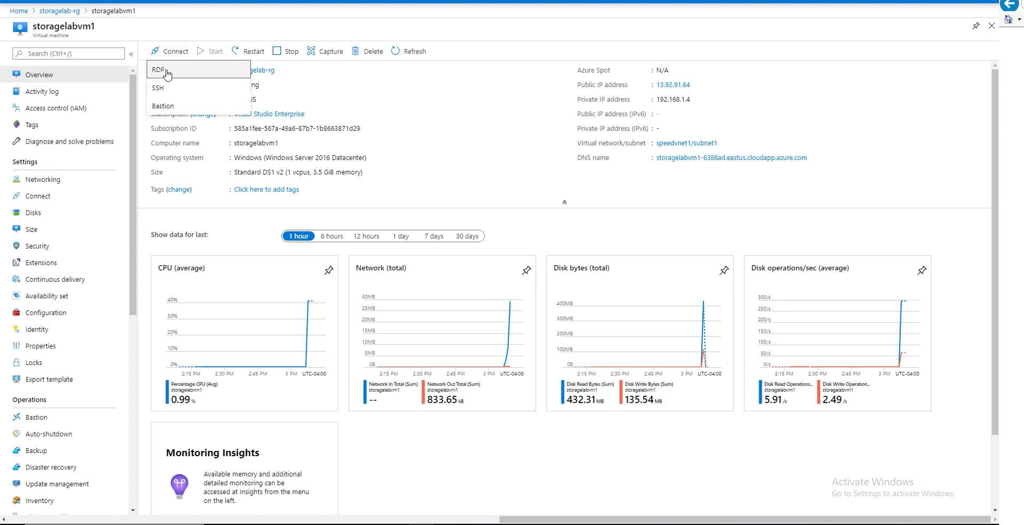
pyautogui.click(170, 67)
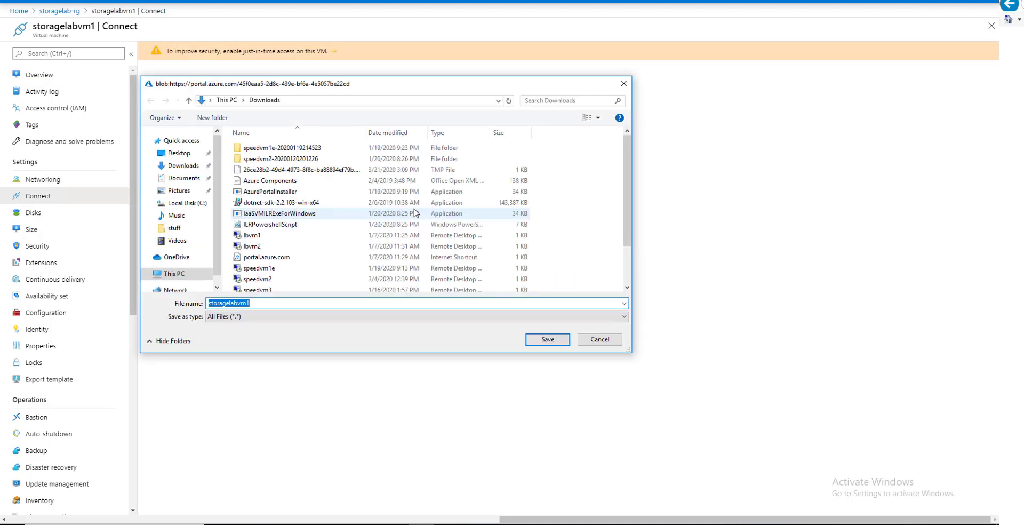
pyautogui.click(548, 344)
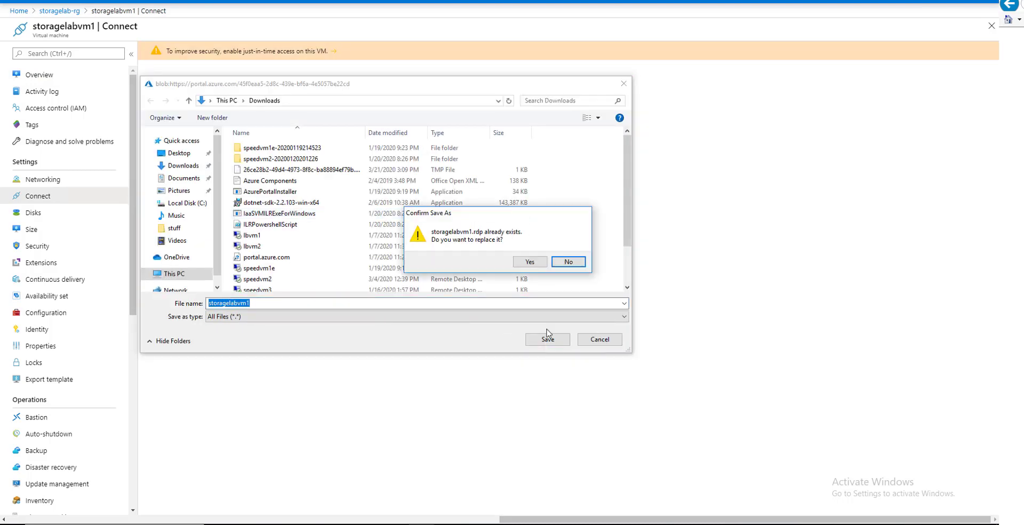
pyautogui.click(532, 264)
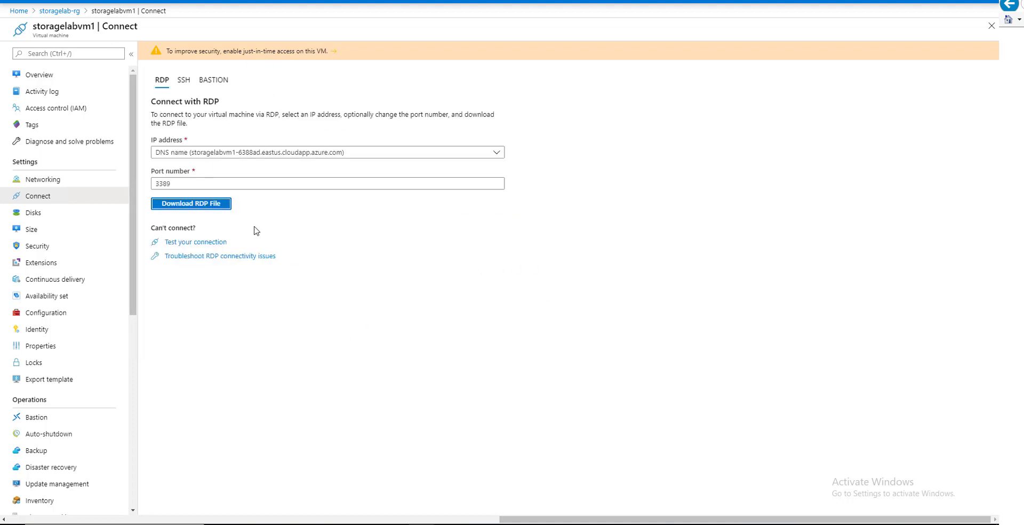
# Switch to File Explorer, launch the storagelabvm1 remote desktop file from Downloads, and accept the unknown publisher.
pyautogui.press('super+e')
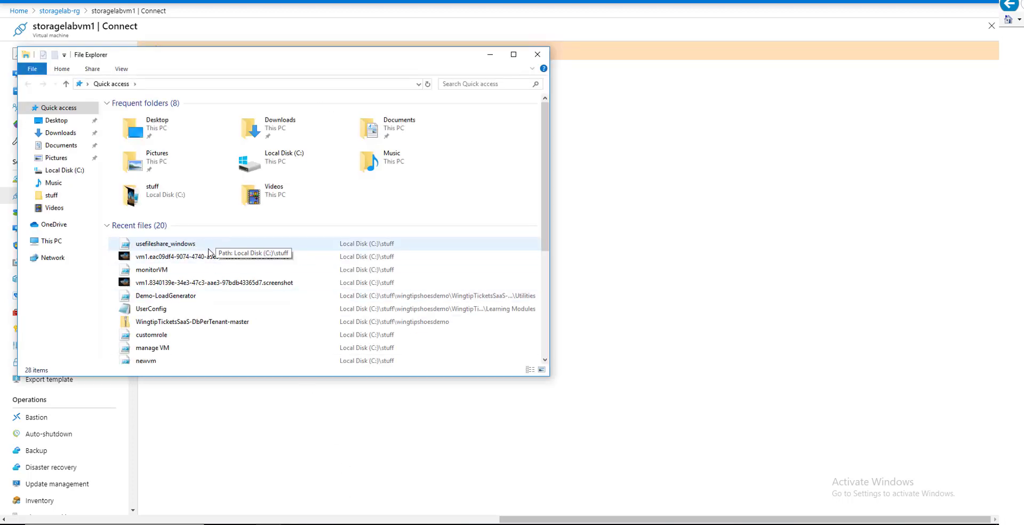
pyautogui.click(64, 133)
pyautogui.doubleClick(182, 118)
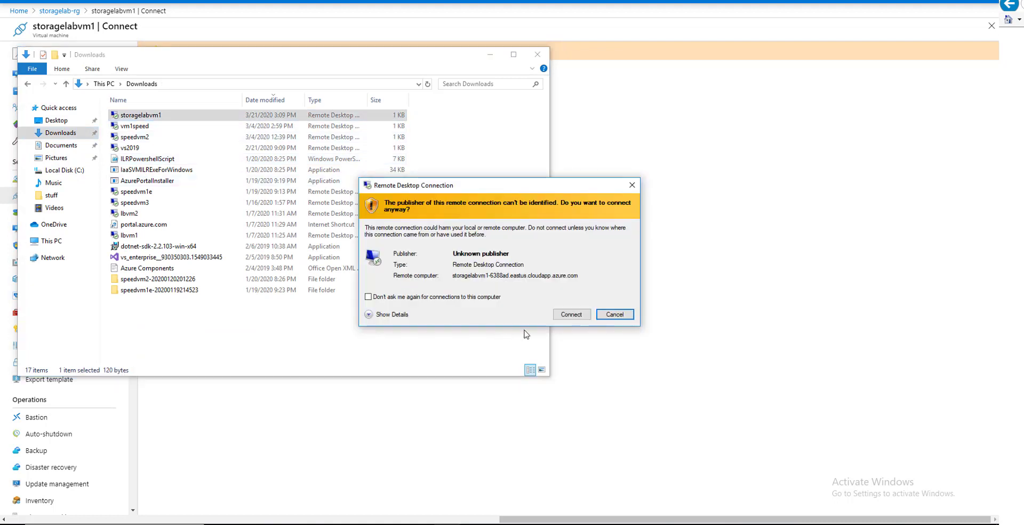
pyautogui.click(575, 318)
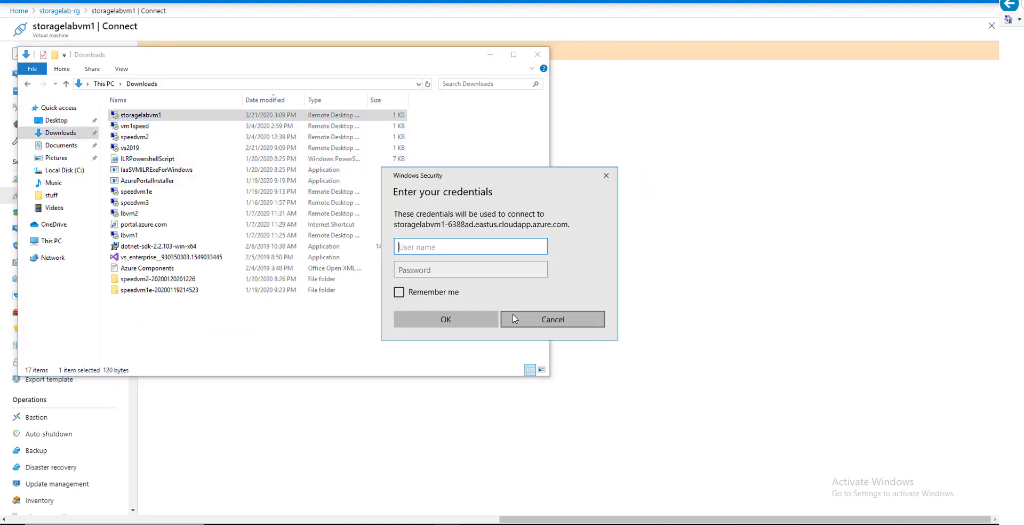
# Sign in to storagelabvm1 with user name speed and the account password, and accept the untrusted certificate.
pyautogui.write('speed')
pyautogui.press('Tab')
pyautogui.write('*******')
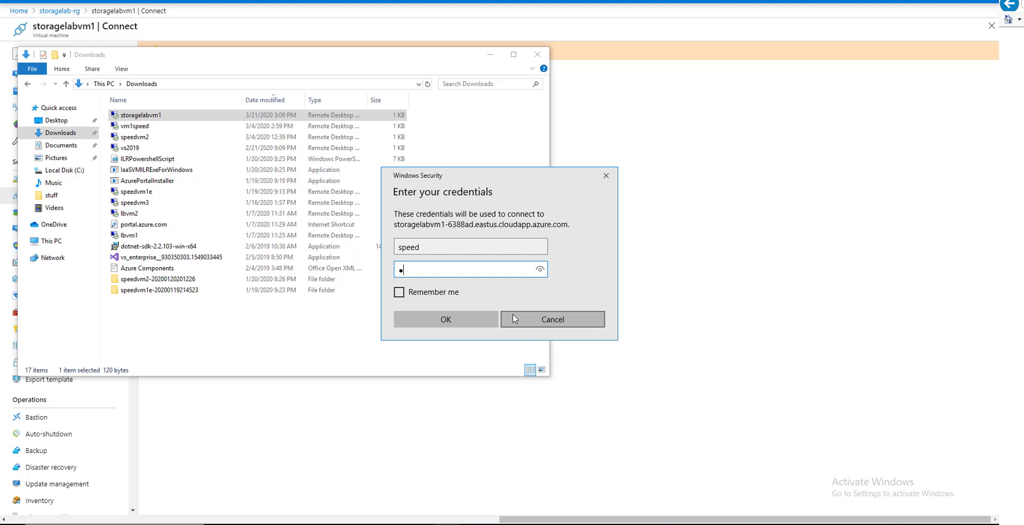
pyautogui.write('****')
pyautogui.press('Return')
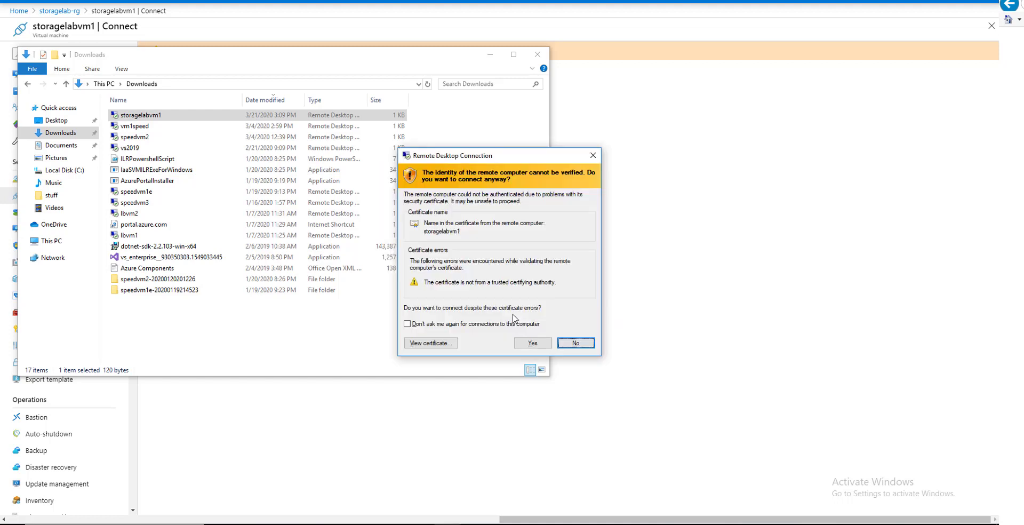
pyautogui.click(533, 344)
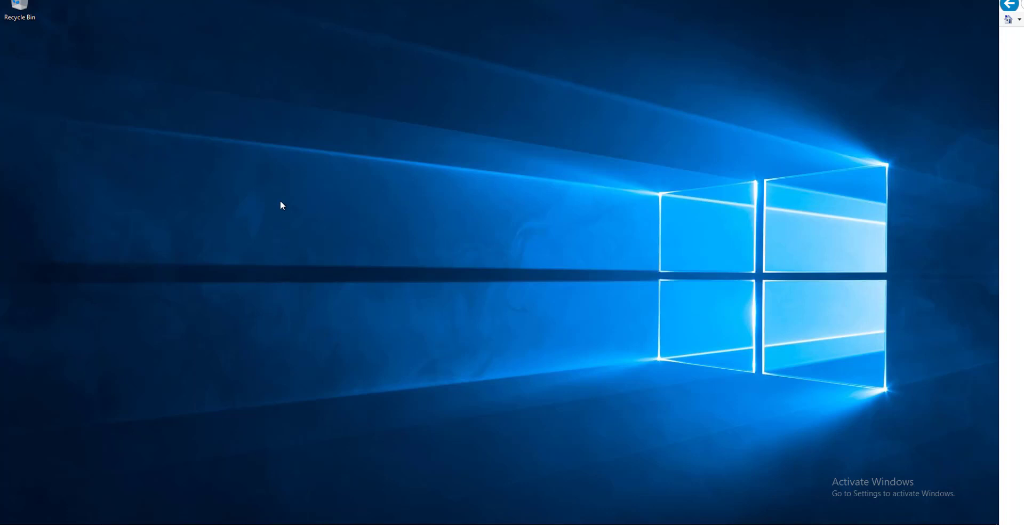
# Open File Explorer on the remote VM and start mapping a network drive for This PC.
pyautogui.press('super+e')
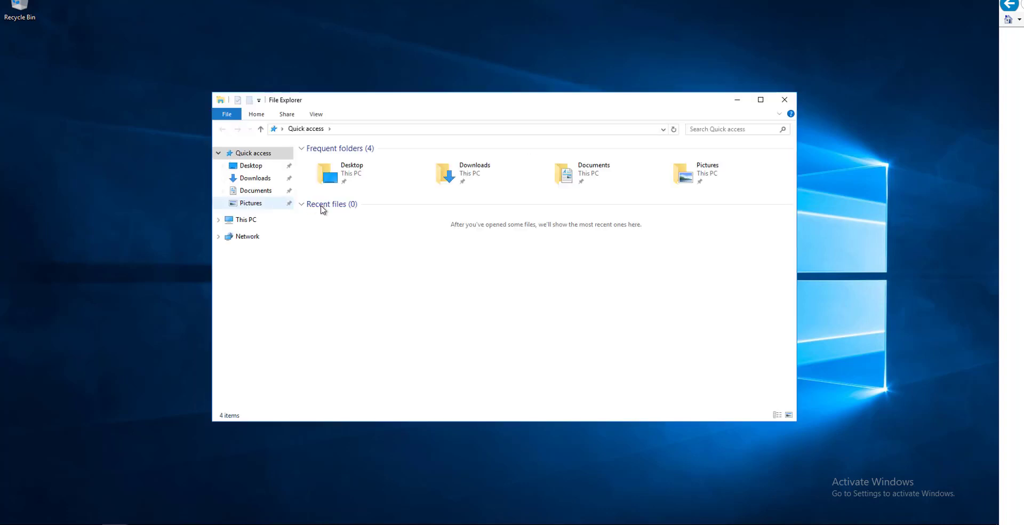
pyautogui.click(244, 223)
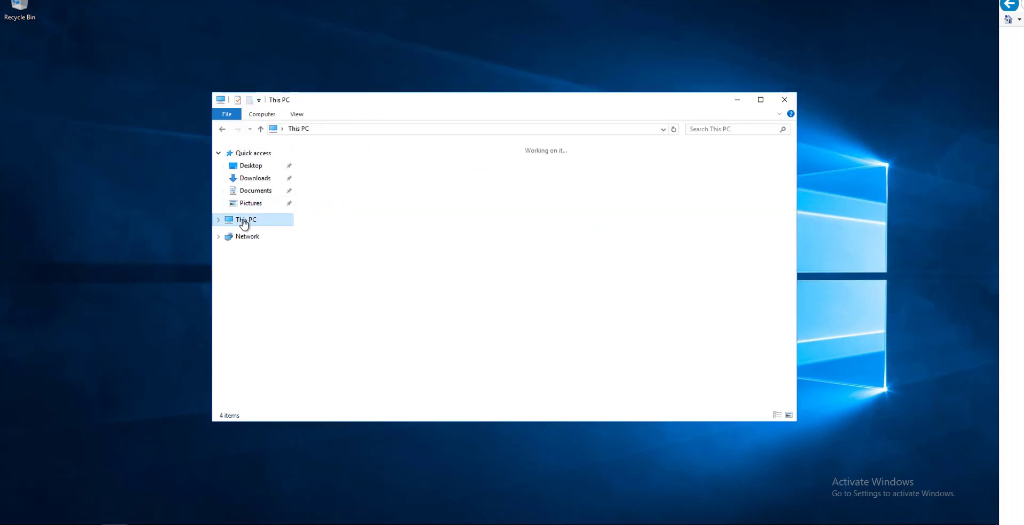
pyautogui.rightClick(244, 223)
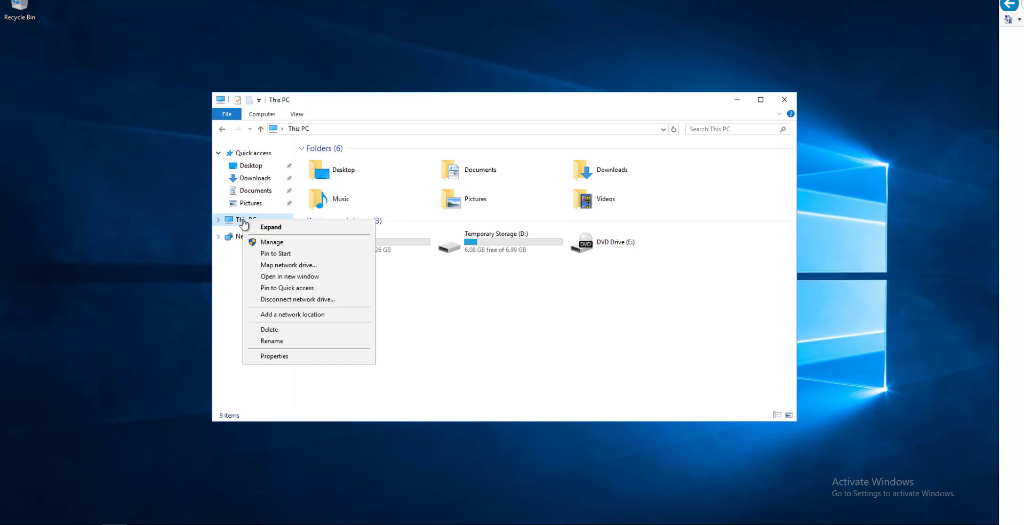
pyautogui.click(305, 267)
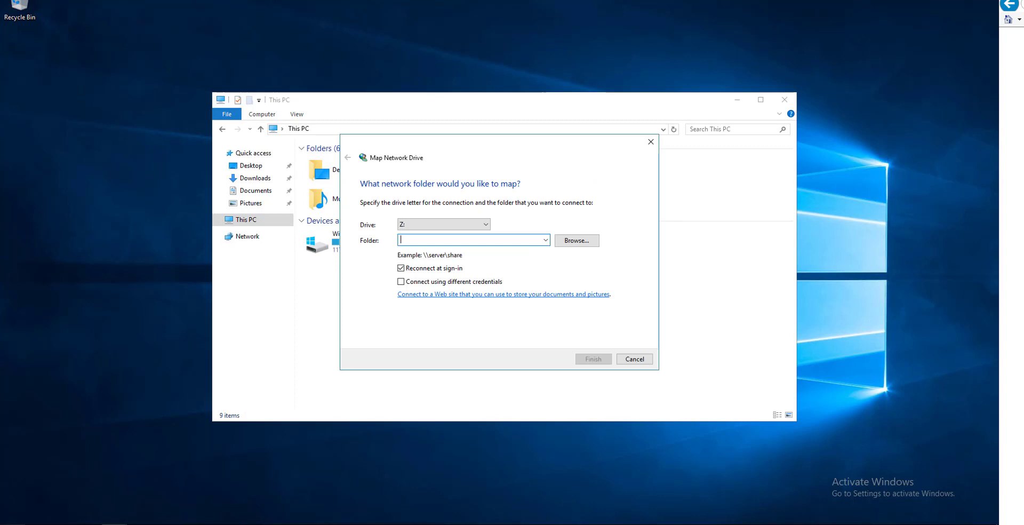
# Run notepad on the VM and paste the copied file share connection script, including its storage account key.
pyautogui.press('super+x')
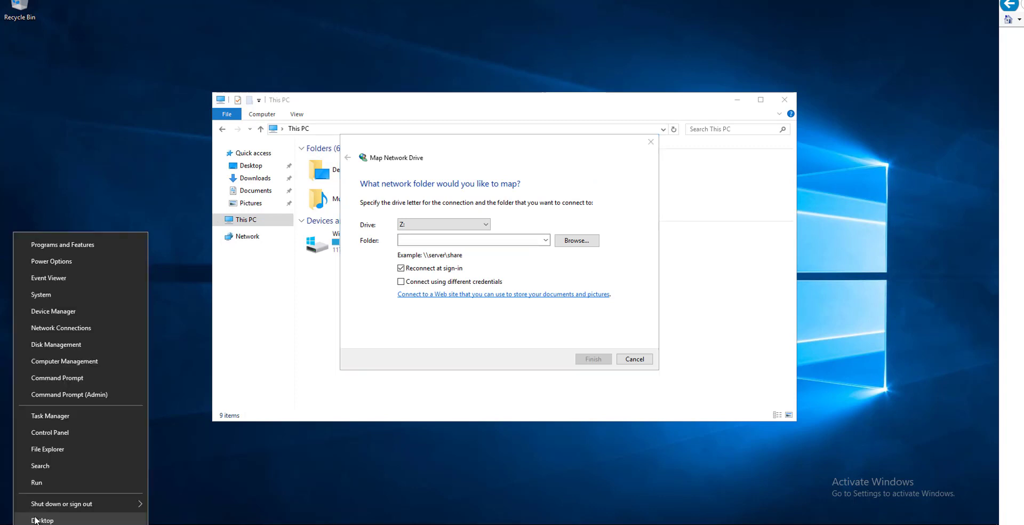
pyautogui.click(78, 483)
pyautogui.write('notepa')
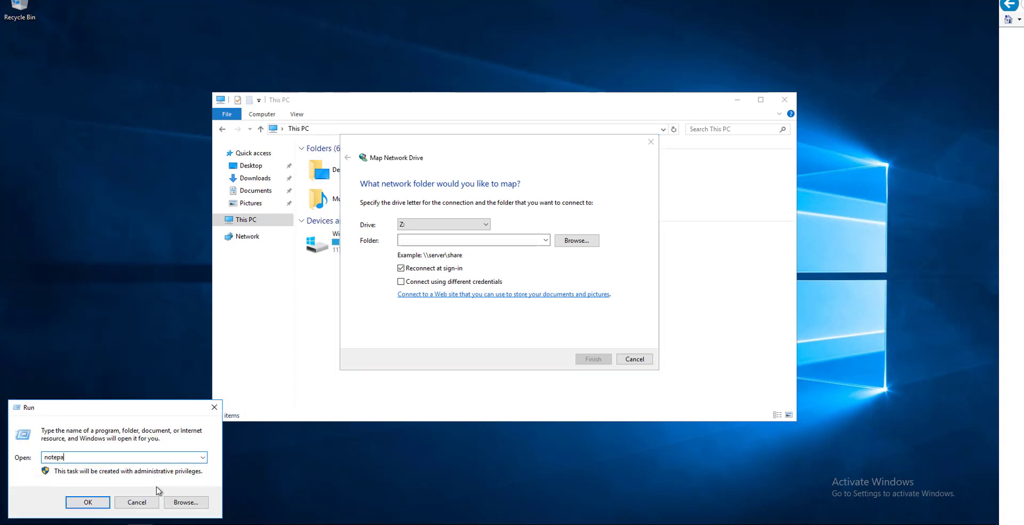
pyautogui.write('d')
pyautogui.press('Return')
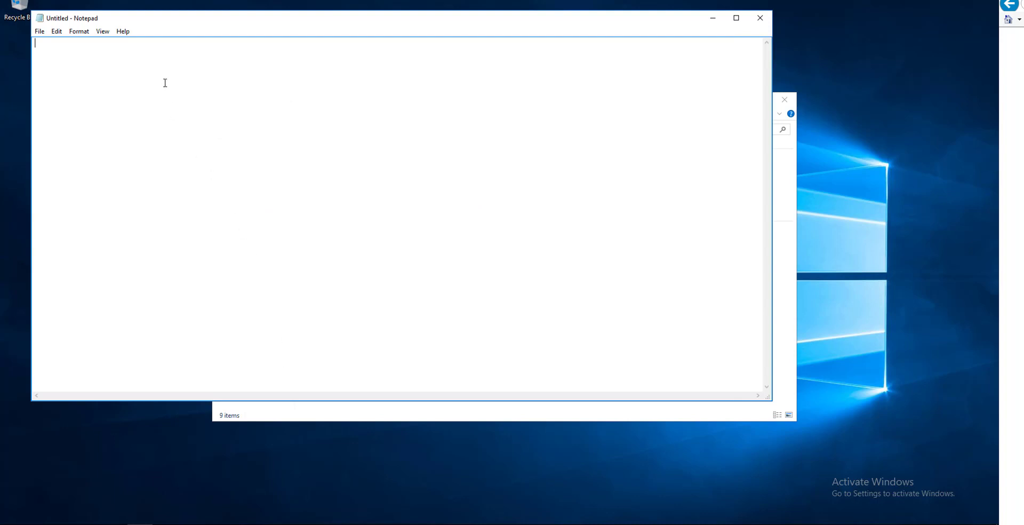
pyautogui.rightClick(165, 83)
pyautogui.click(208, 128)
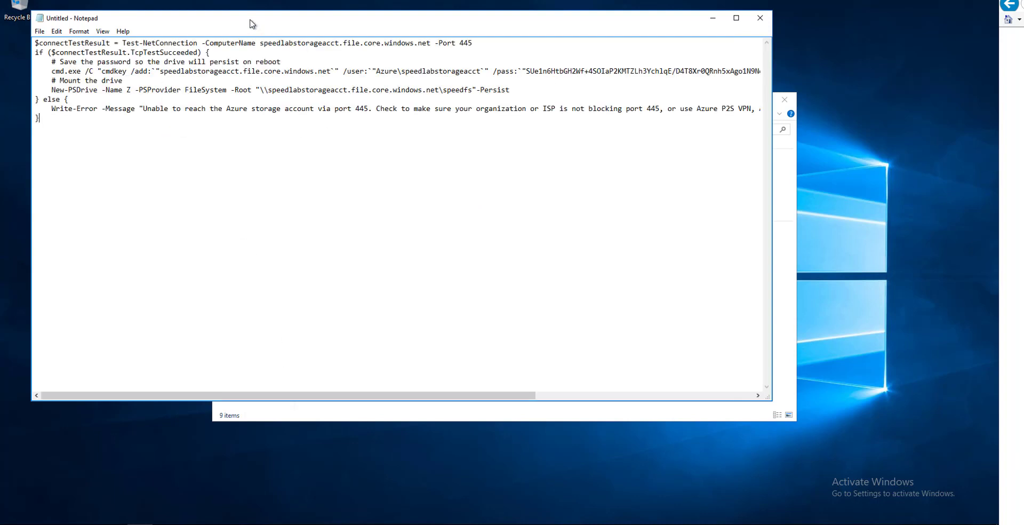
# Copy \\speedlabstorageacct.file.core.windows.net\speedfs from the script into the network drive's folder and enable connecting using different credentials.
pyautogui.moveTo(279, 23); pyautogui.dragTo(556, 355)
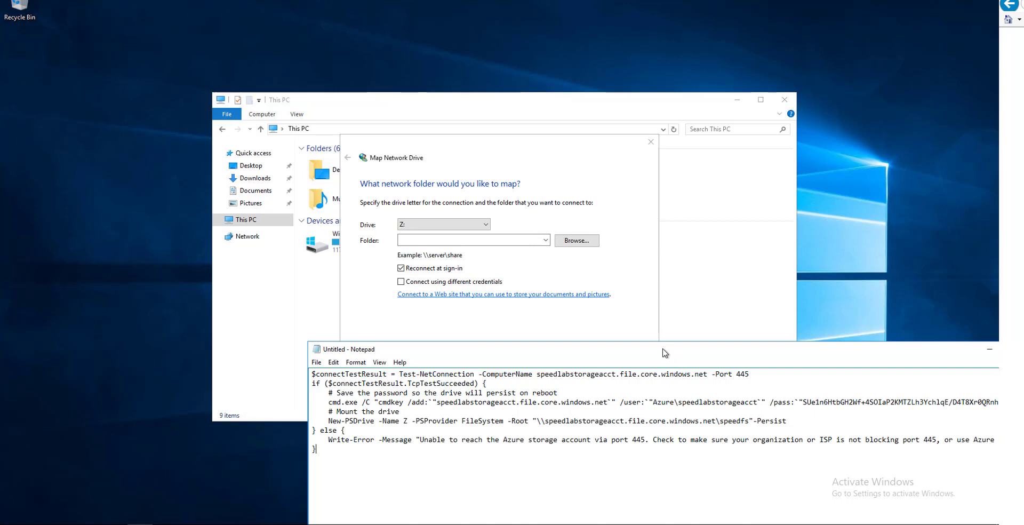
pyautogui.moveTo(666, 351); pyautogui.dragTo(620, 350)
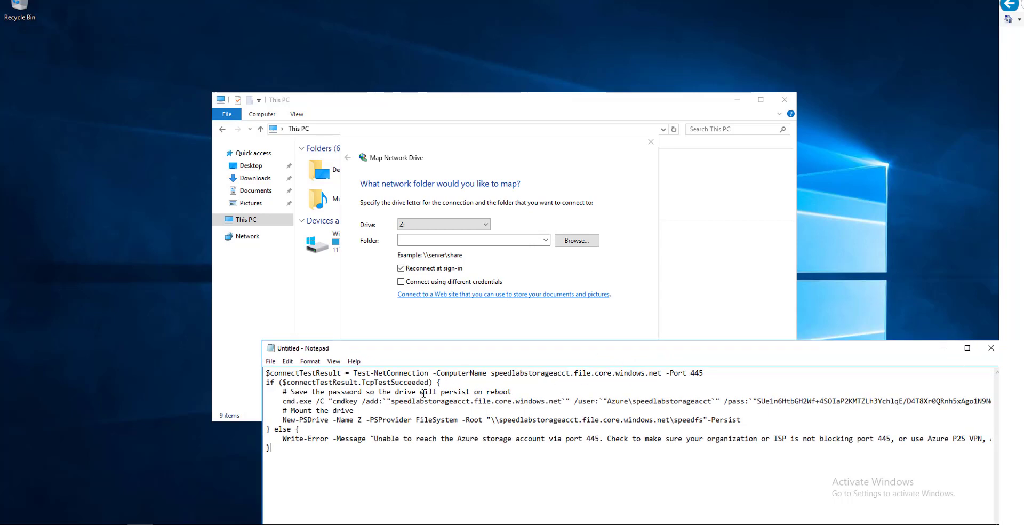
pyautogui.click(491, 420)
pyautogui.moveTo(507, 420); pyautogui.dragTo(705, 421)
pyautogui.rightClick(663, 421)
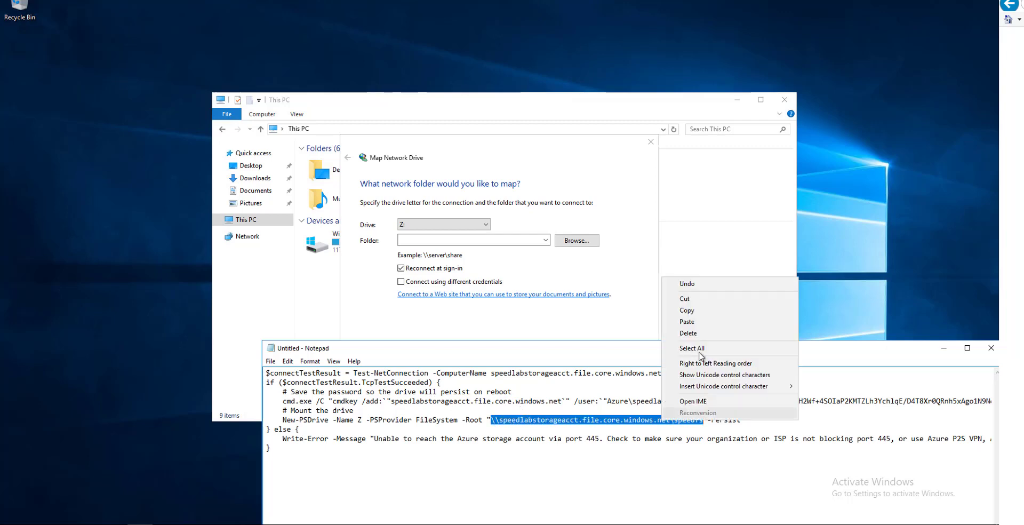
pyautogui.click(685, 313)
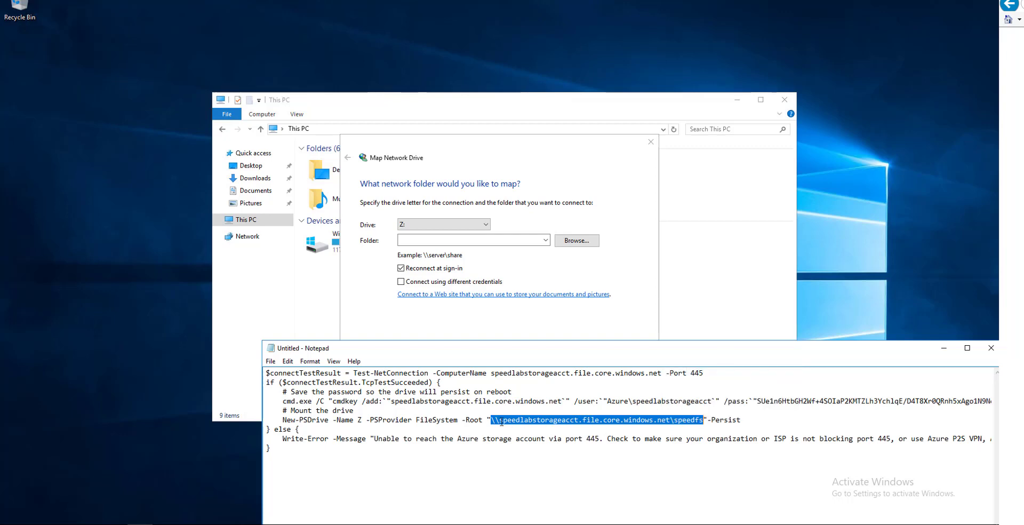
pyautogui.click(405, 241)
pyautogui.rightClick(405, 241)
pyautogui.click(447, 289)
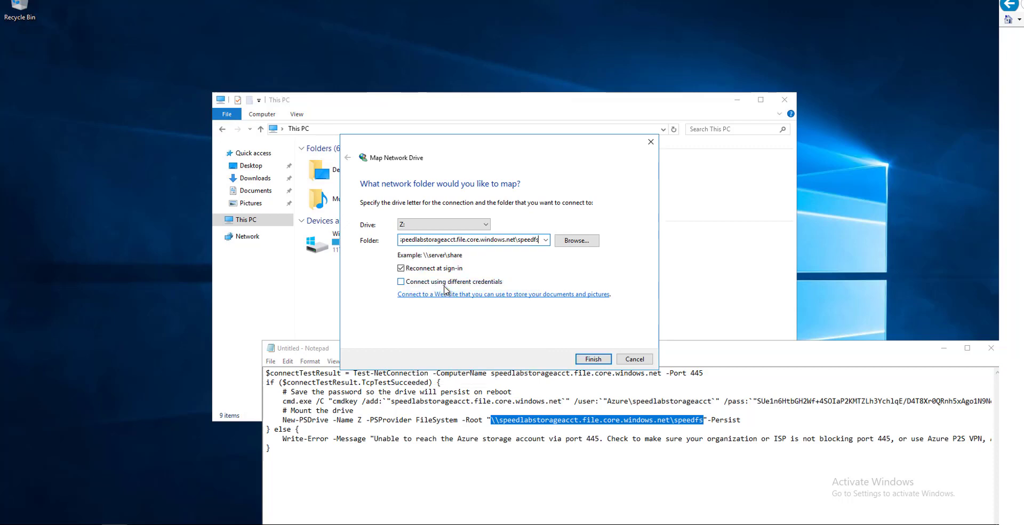
pyautogui.click(437, 283)
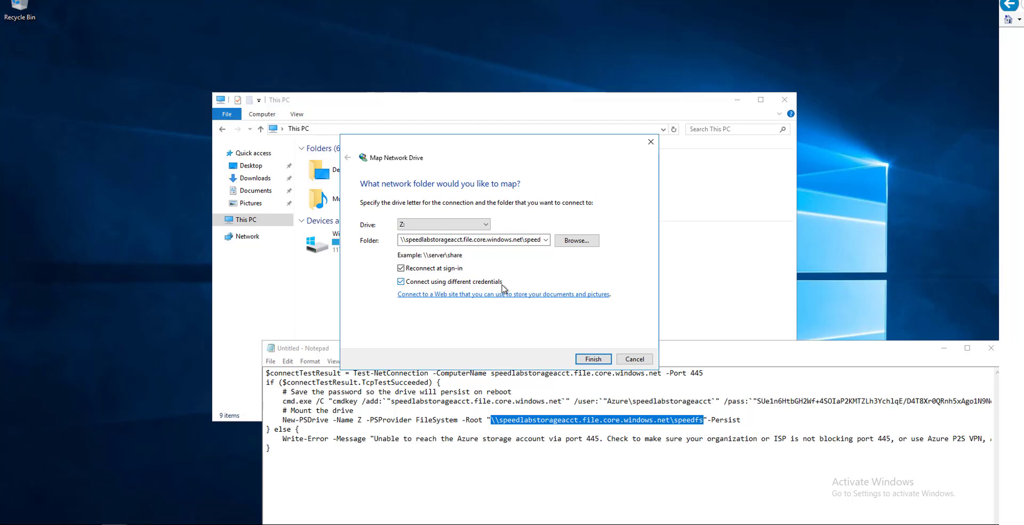
# Copy Azure\speedlabstorageacct from the script, submit the drive mapping, and enter it as the network credentials' user name.
pyautogui.click(738, 360)
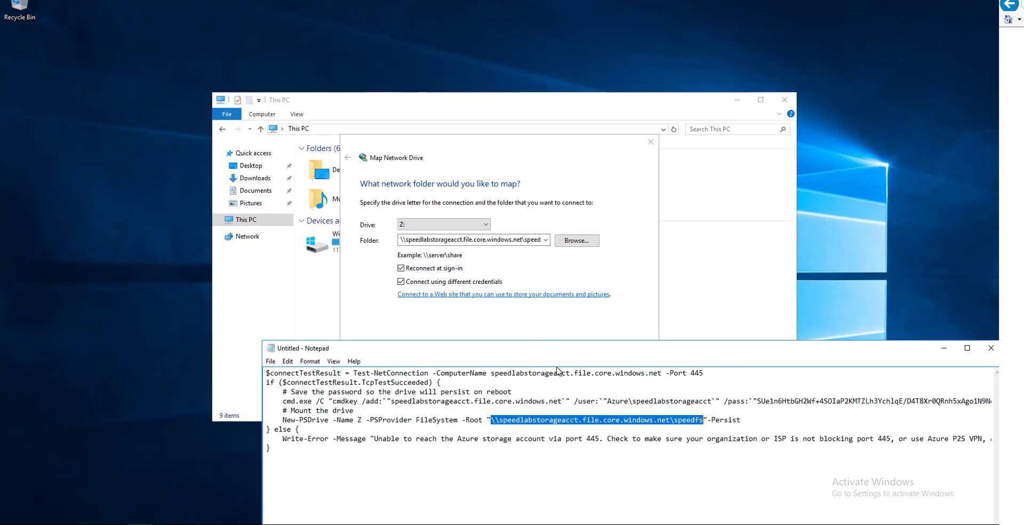
pyautogui.moveTo(609, 400); pyautogui.dragTo(714, 401)
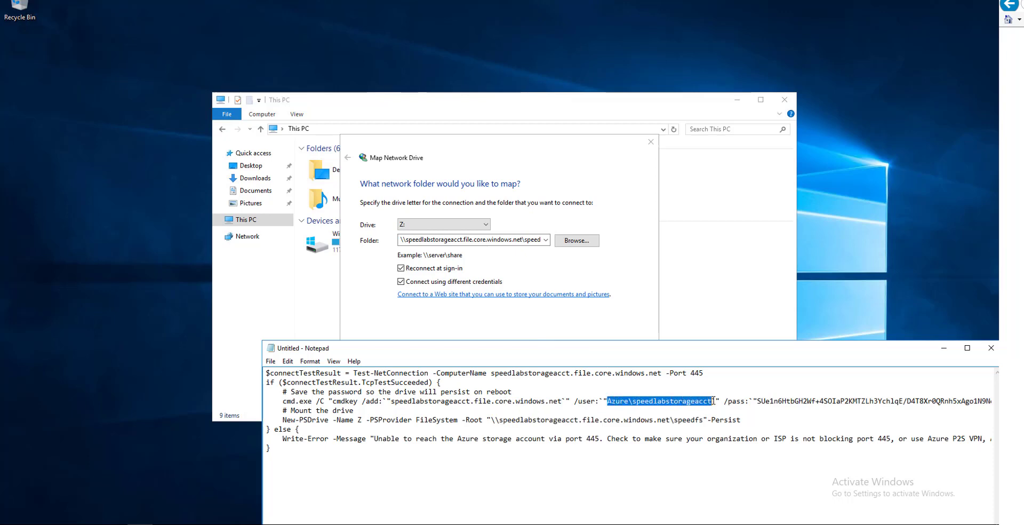
pyautogui.rightClick(698, 402)
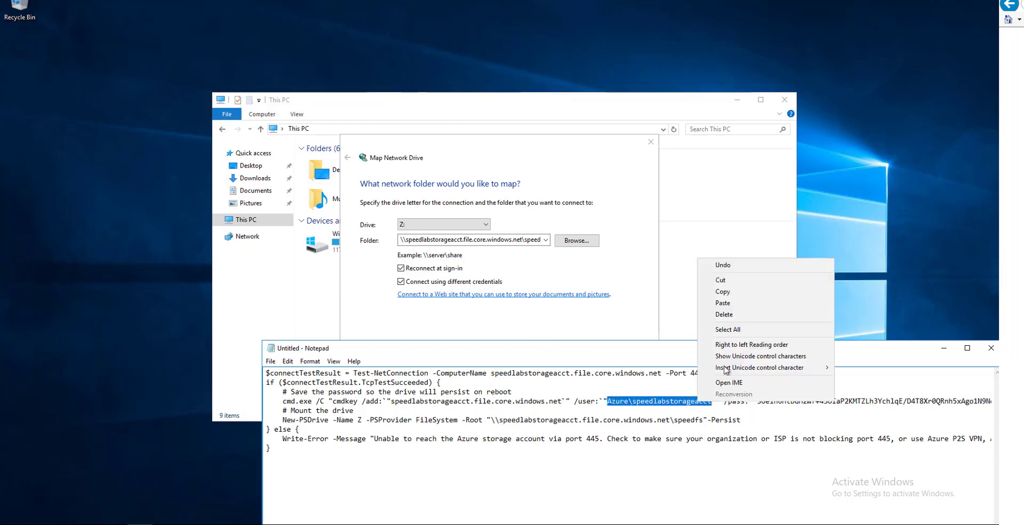
pyautogui.click(727, 293)
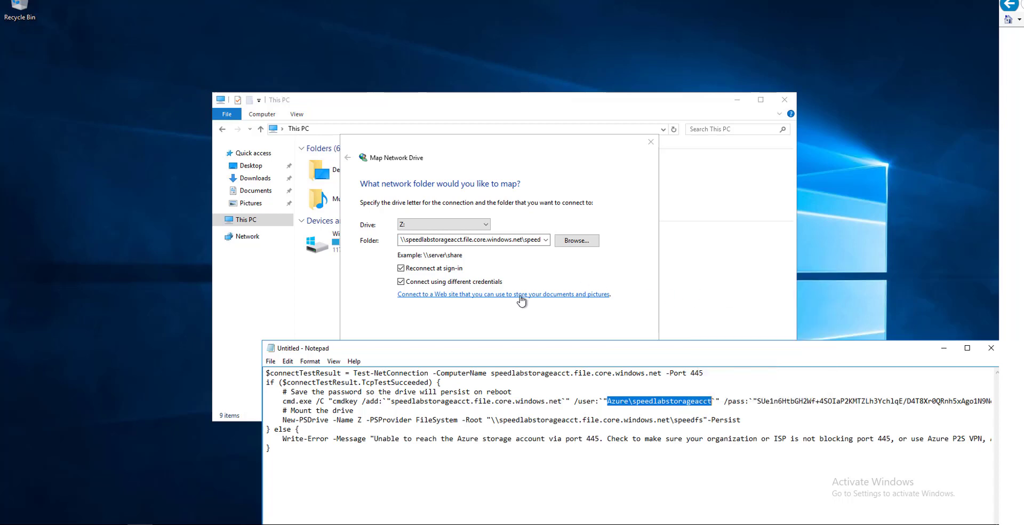
pyautogui.moveTo(478, 351); pyautogui.dragTo(475, 412)
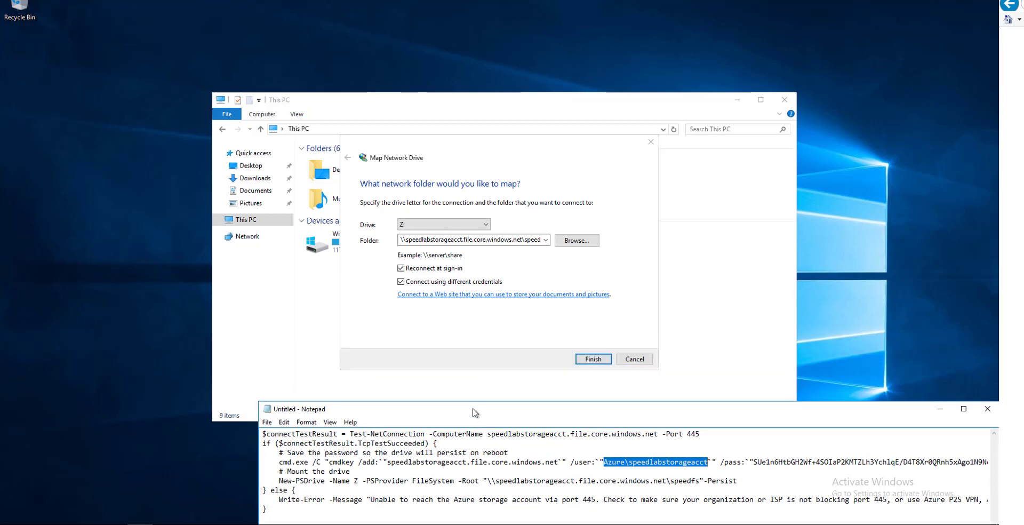
pyautogui.click(593, 360)
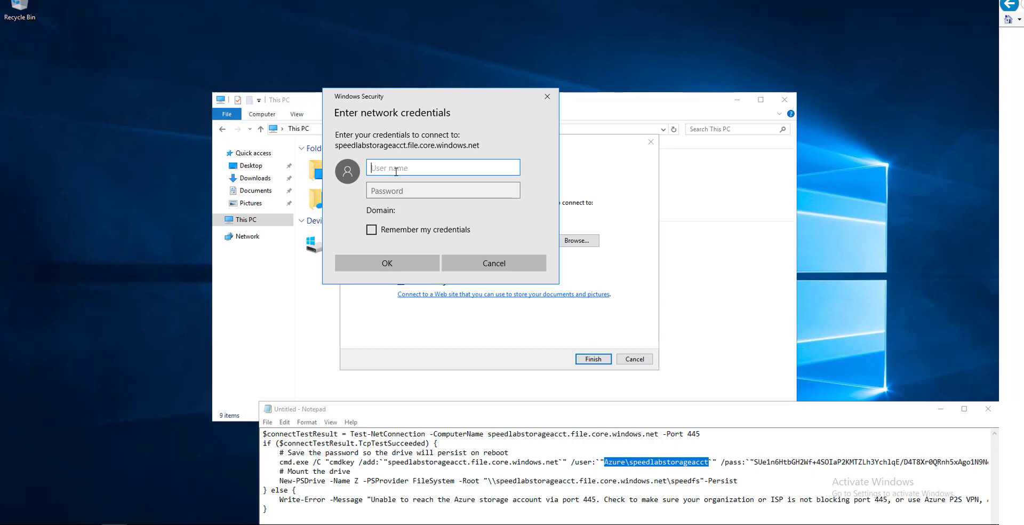
pyautogui.hotkey('ctrl', 'v')
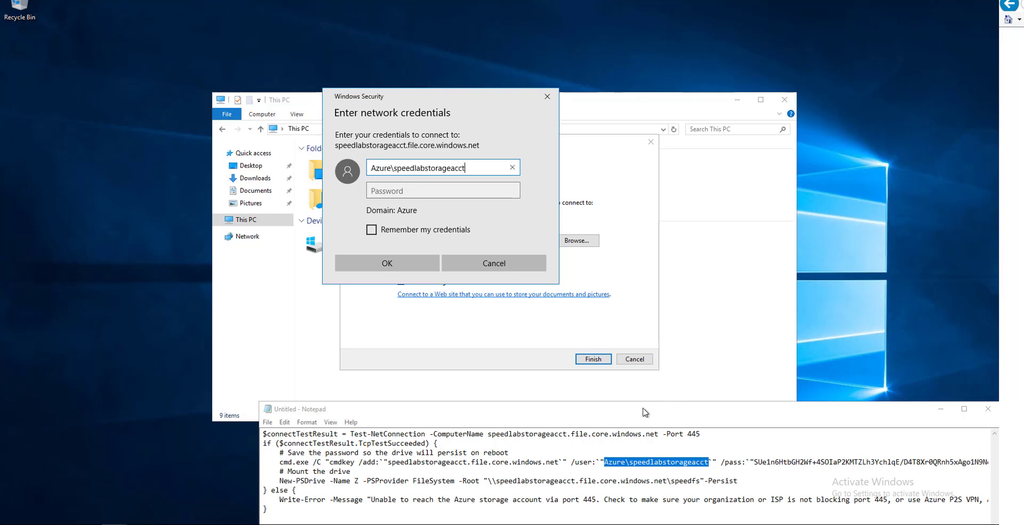
# Bring the full connection script into view in Notepad and copy the storage account key that follows /pass.
pyautogui.moveTo(645, 409); pyautogui.dragTo(475, 279)
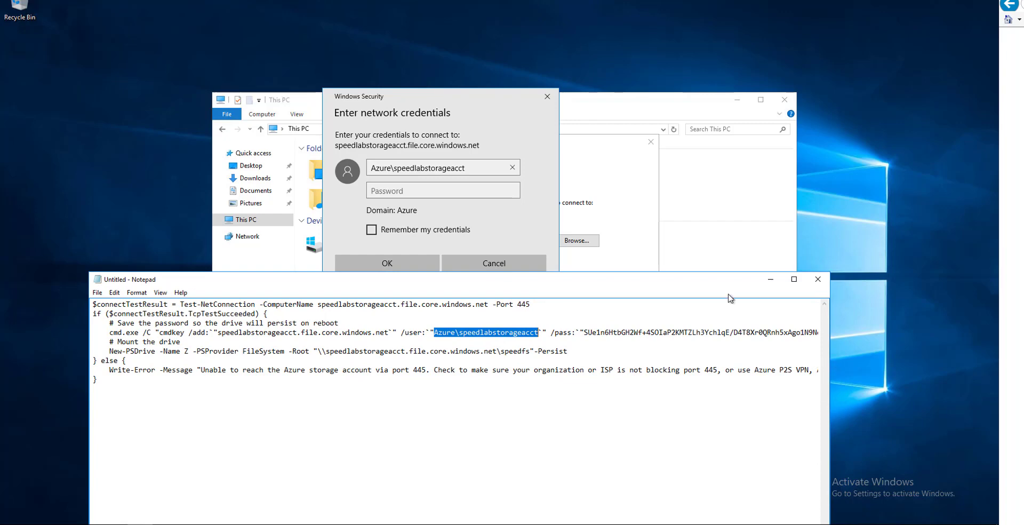
pyautogui.moveTo(648, 278); pyautogui.dragTo(653, 115)
pyautogui.moveTo(586, 494); pyautogui.dragTo(755, 494)
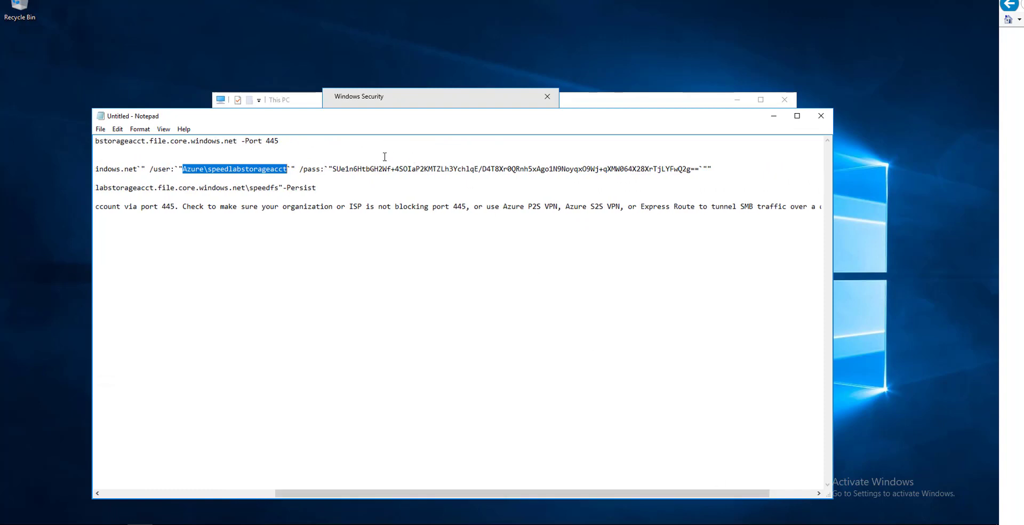
pyautogui.moveTo(333, 168); pyautogui.dragTo(532, 169)
pyautogui.moveTo(598, 172); pyautogui.dragTo(699, 170)
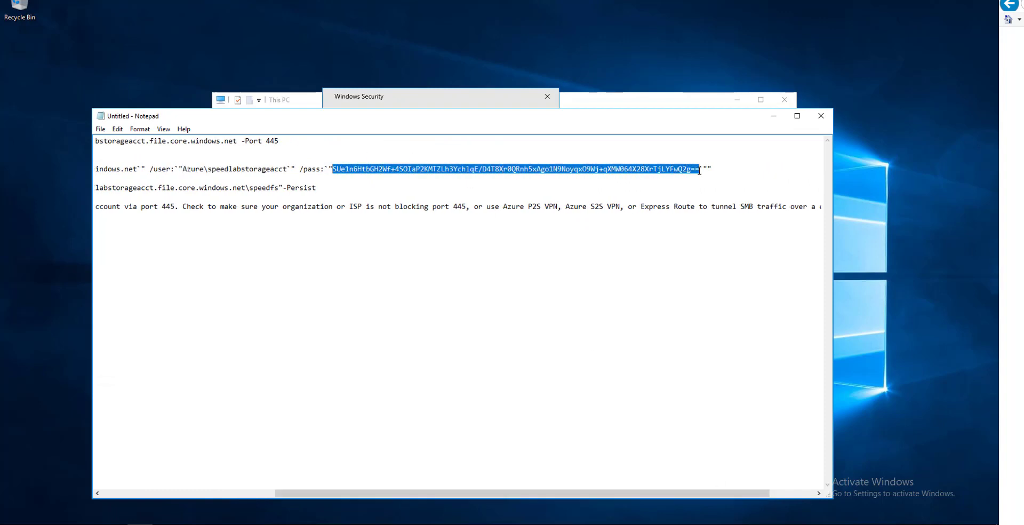
pyautogui.rightClick(669, 171)
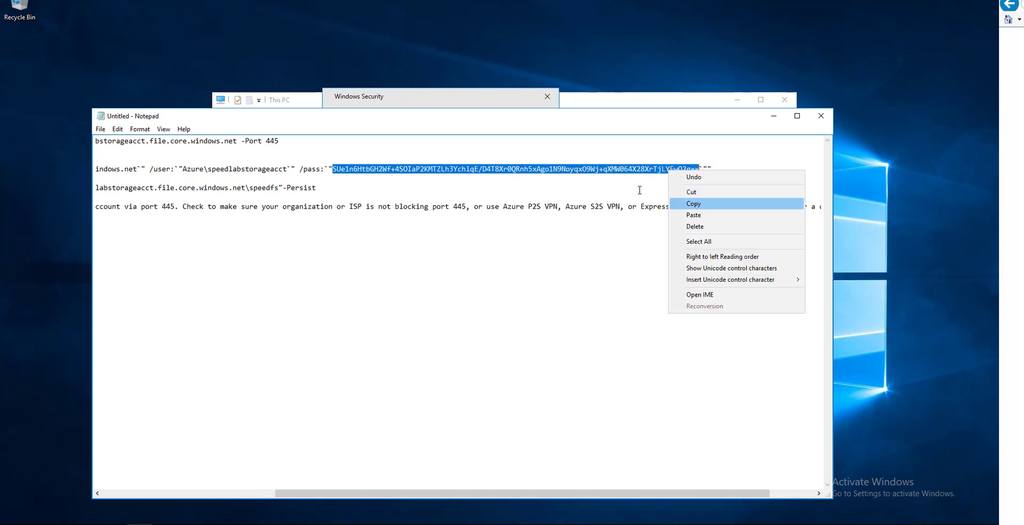
pyautogui.click(698, 206)
# Paste the storage account key as the network credentials' password, submit it, and move the opened speedfs window aside.
pyautogui.click(418, 98)
pyautogui.click(414, 191)
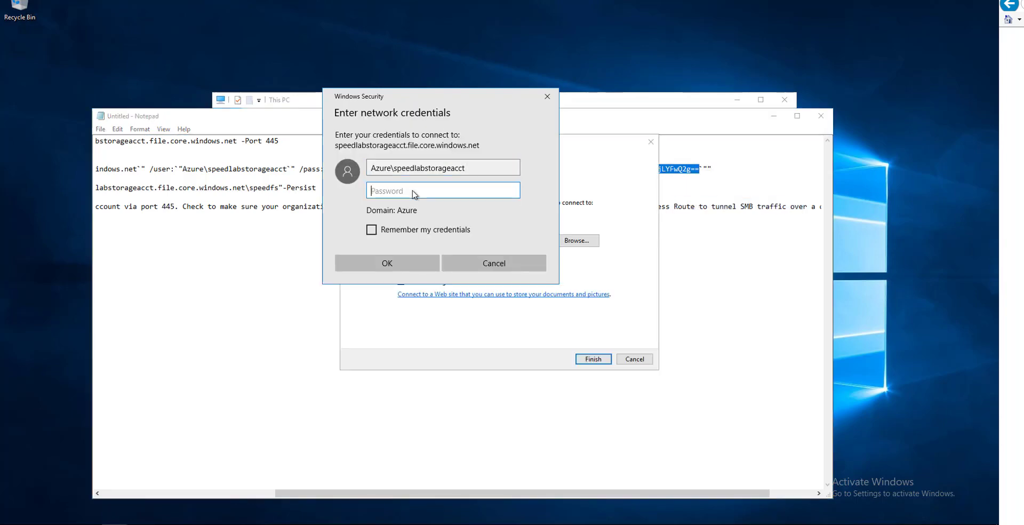
pyautogui.hotkey('ctrl', 'v')
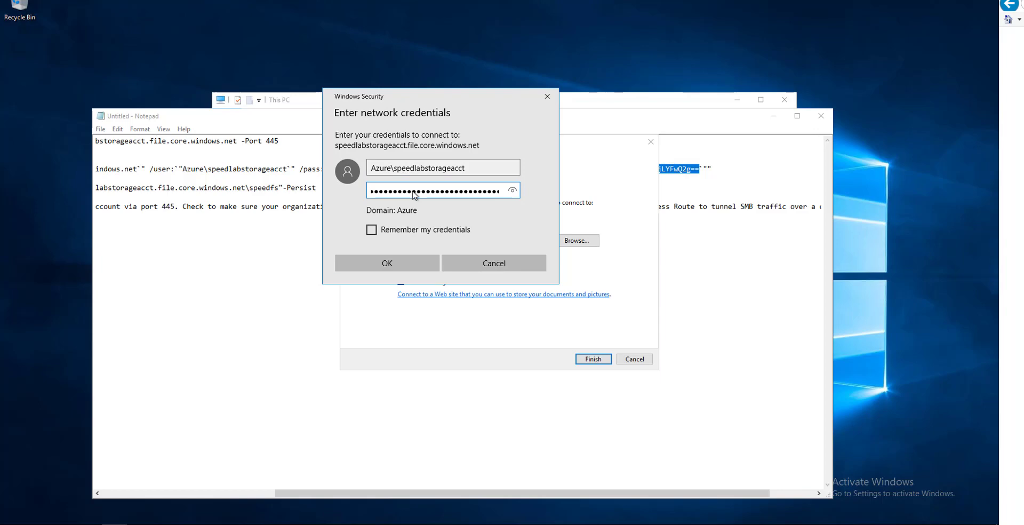
pyautogui.click(409, 262)
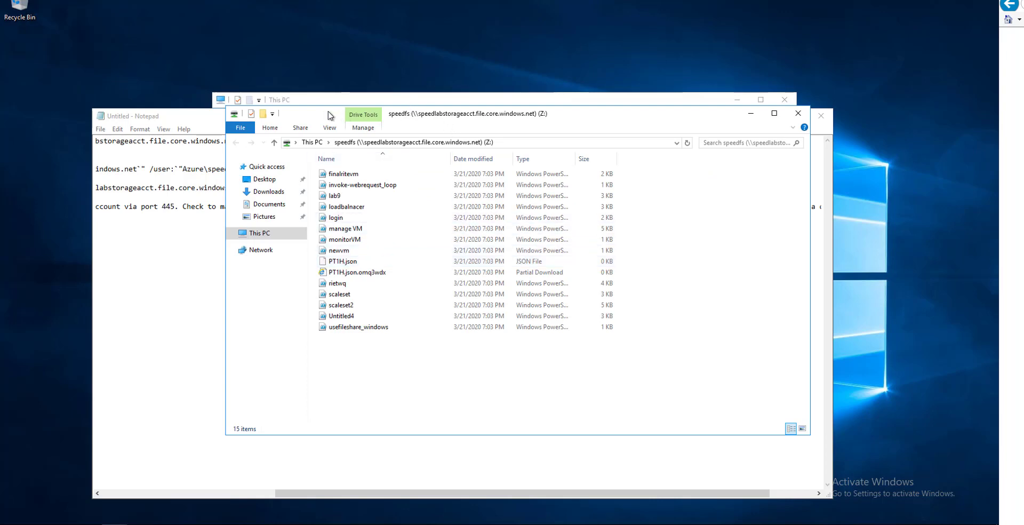
pyautogui.moveTo(328, 115); pyautogui.dragTo(588, 120)
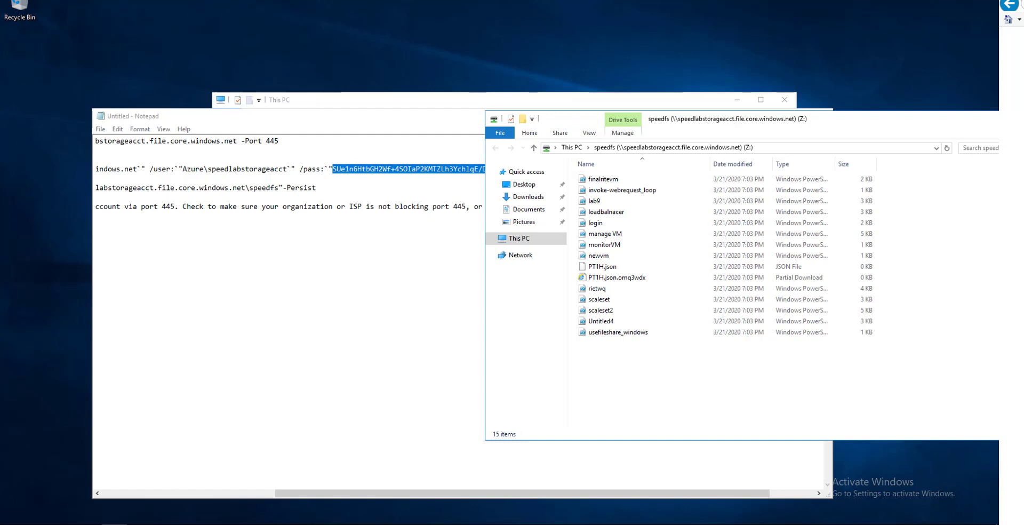
# Disconnect from the VM's remote session and bring the Azure portal in front of the Downloads window.
pyautogui.rightClick(6, 523)
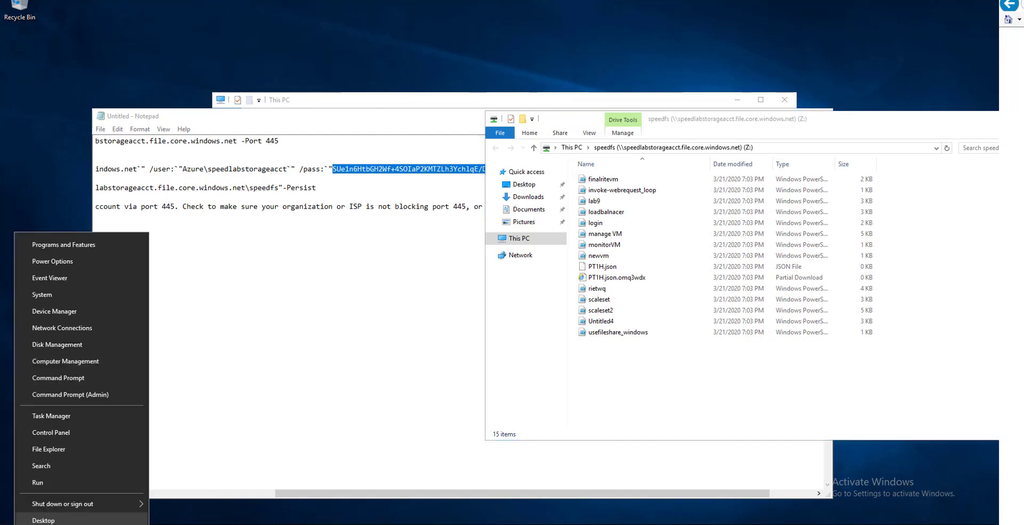
pyautogui.moveTo(80, 501)
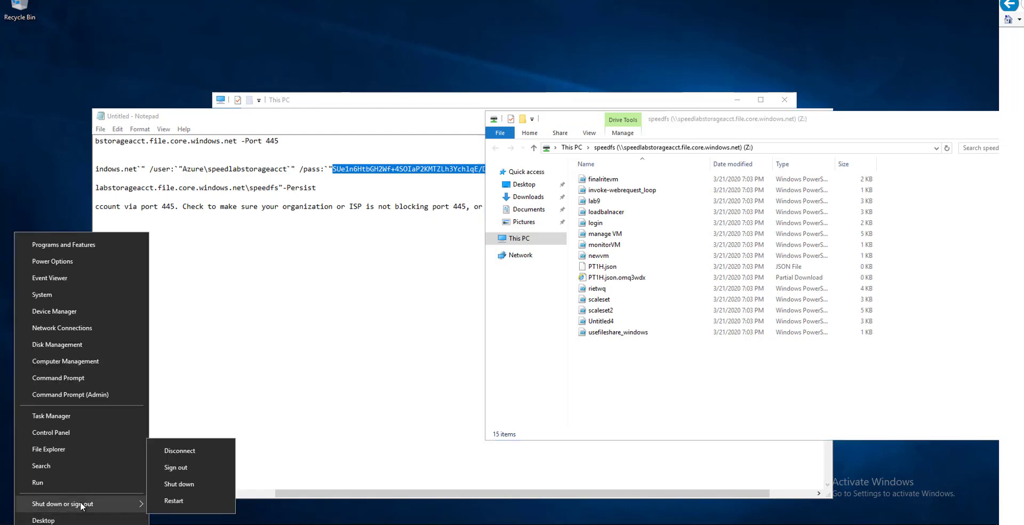
pyautogui.click(190, 450)
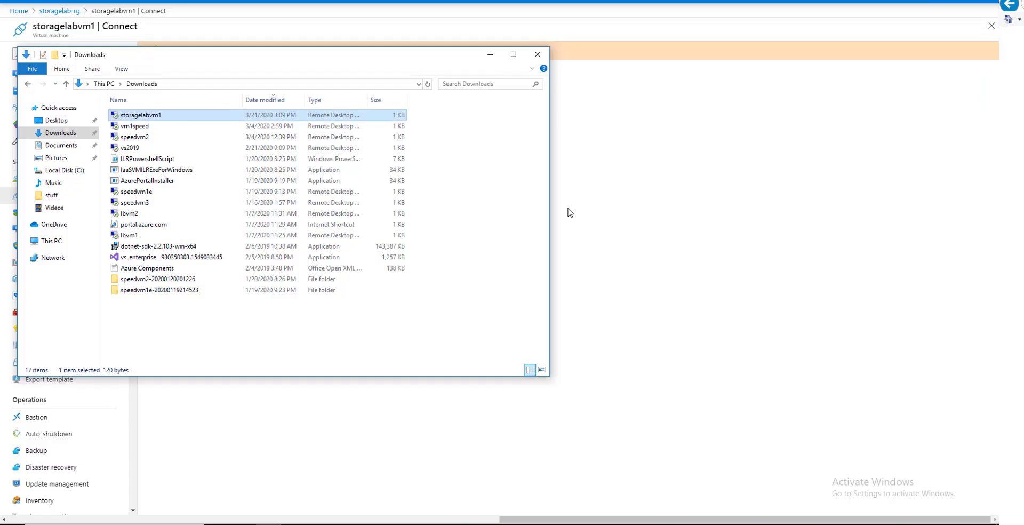
pyautogui.click(622, 104)
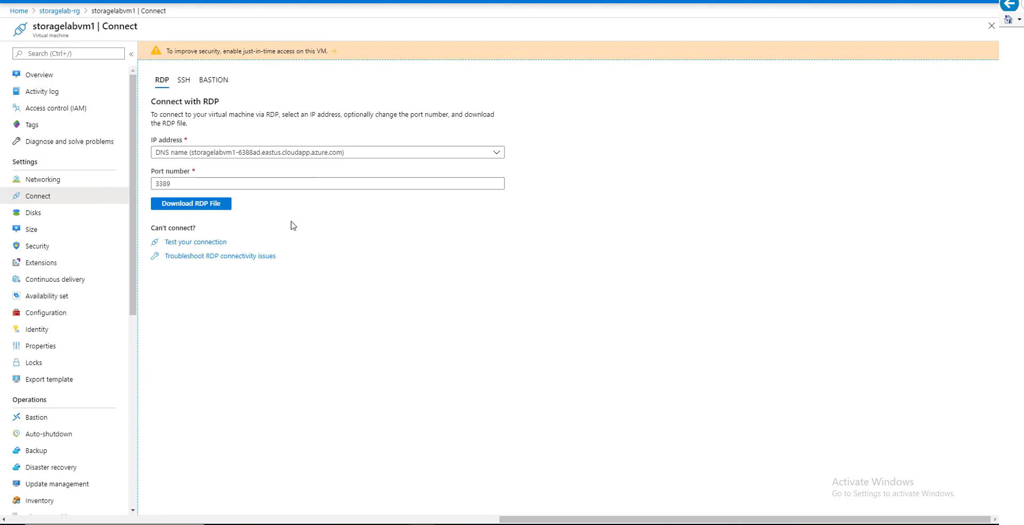
# Return to the storagelab-rg resource group and open the speedlabstorageacct storage account.
pyautogui.click(64, 12)
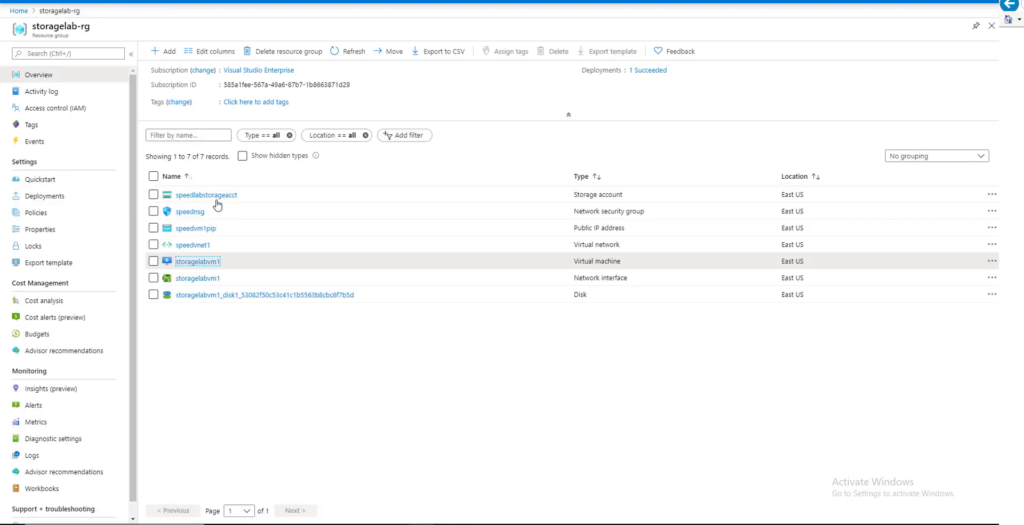
pyautogui.click(198, 262)
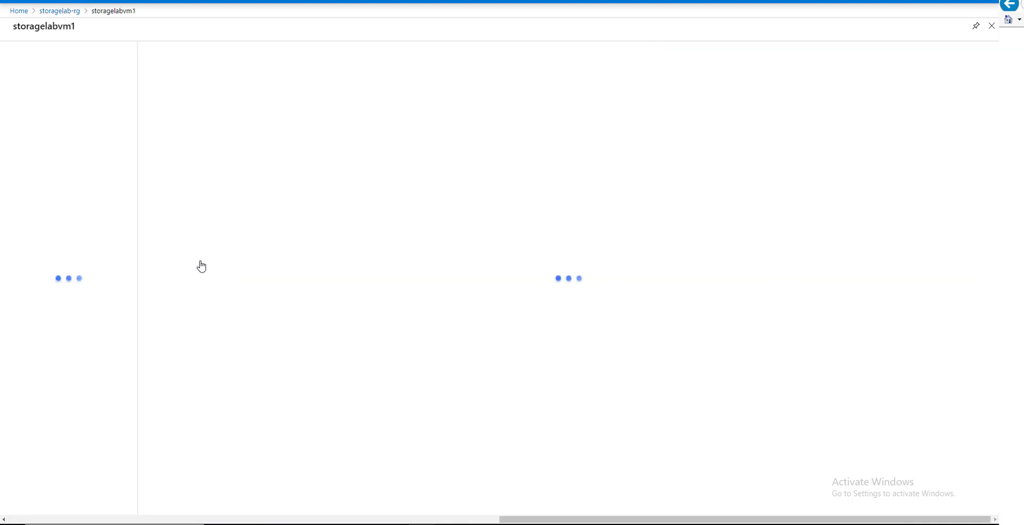
pyautogui.click(74, 12)
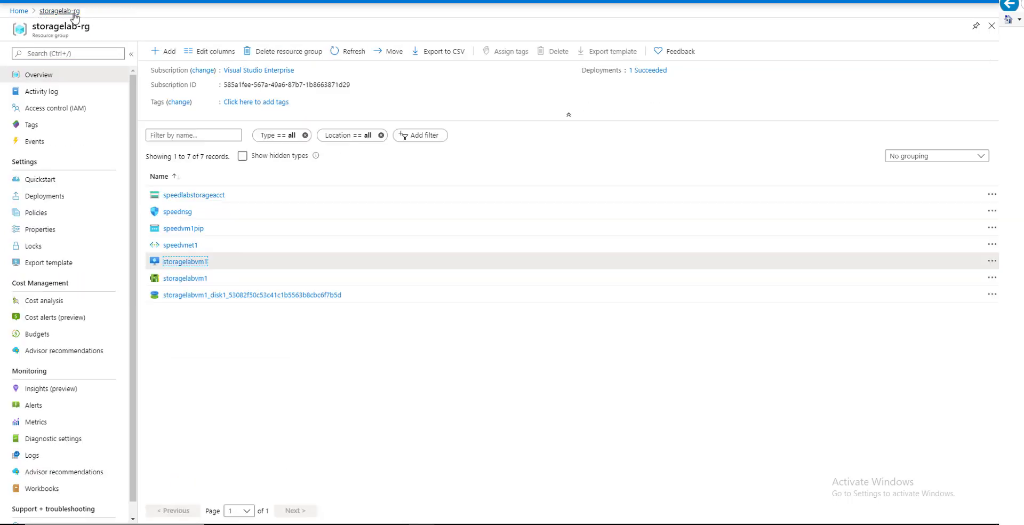
pyautogui.click(213, 196)
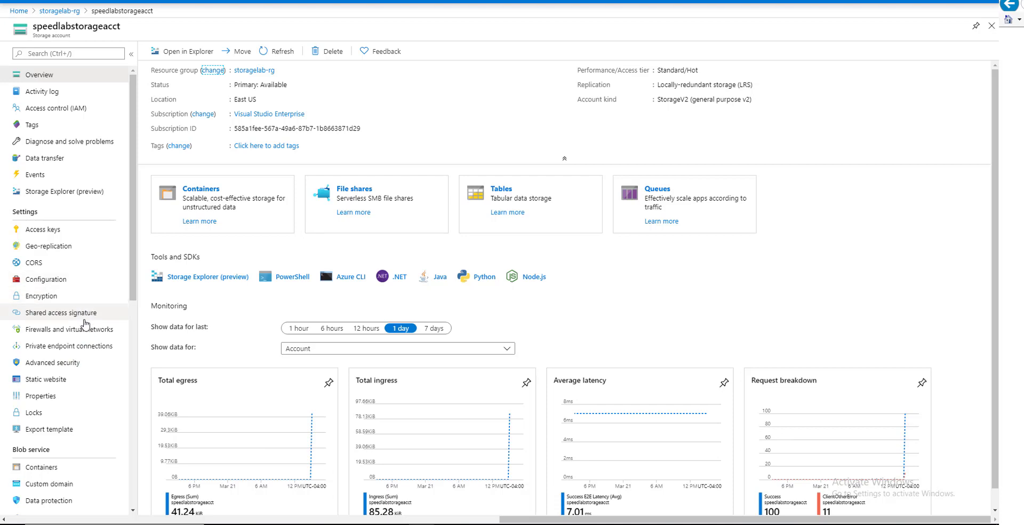
# Open the speedfs file share's snapshots and add a snapshot of the share.
pyautogui.scroll(-2, 86, 326)
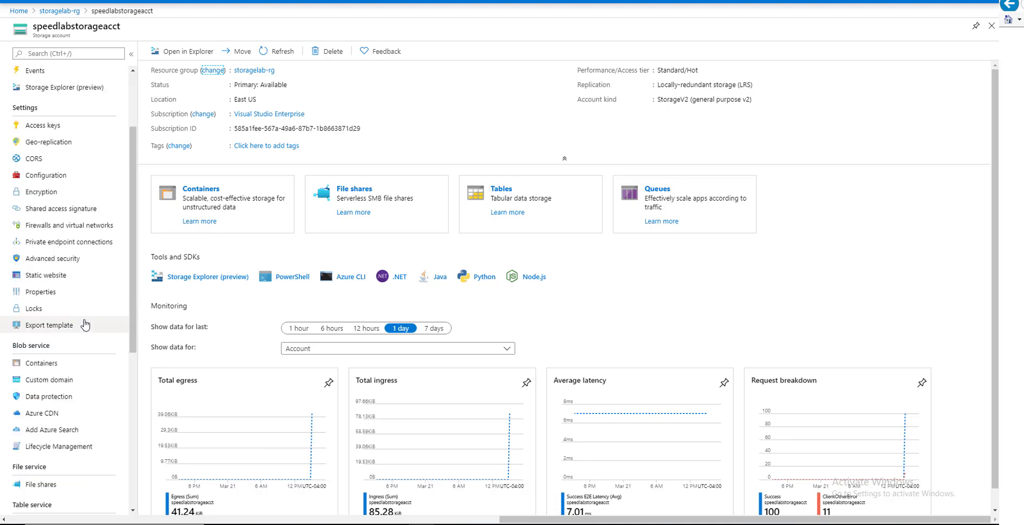
pyautogui.click(53, 487)
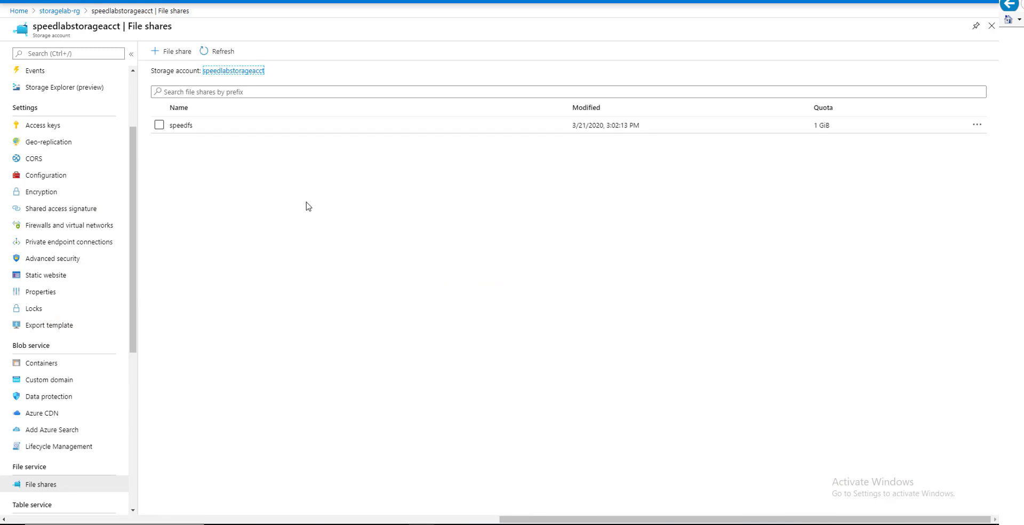
pyautogui.click(302, 127)
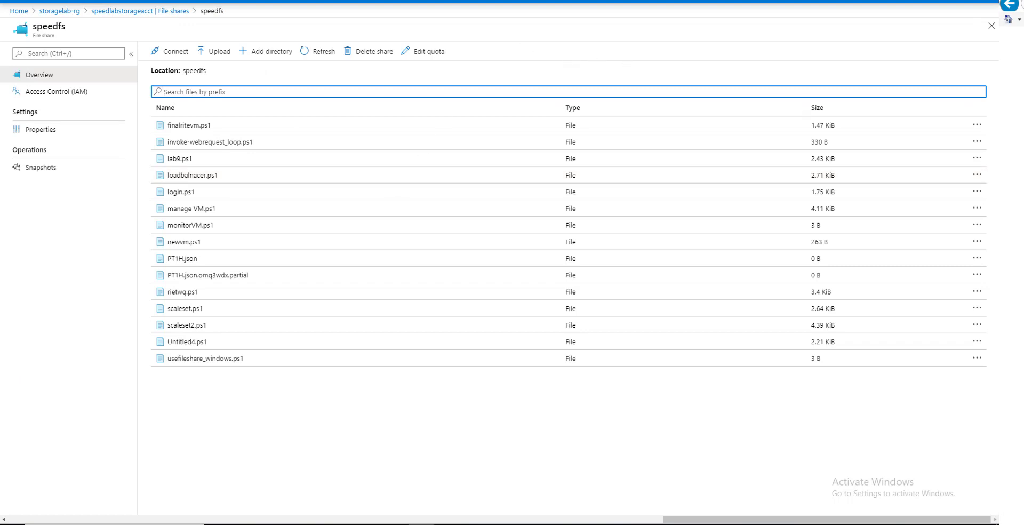
pyautogui.click(40, 168)
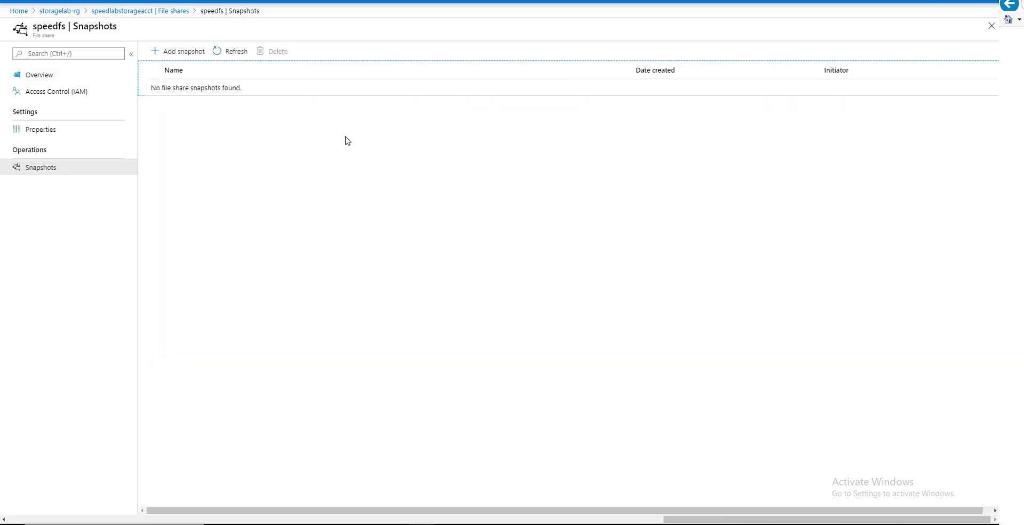
pyautogui.click(184, 52)
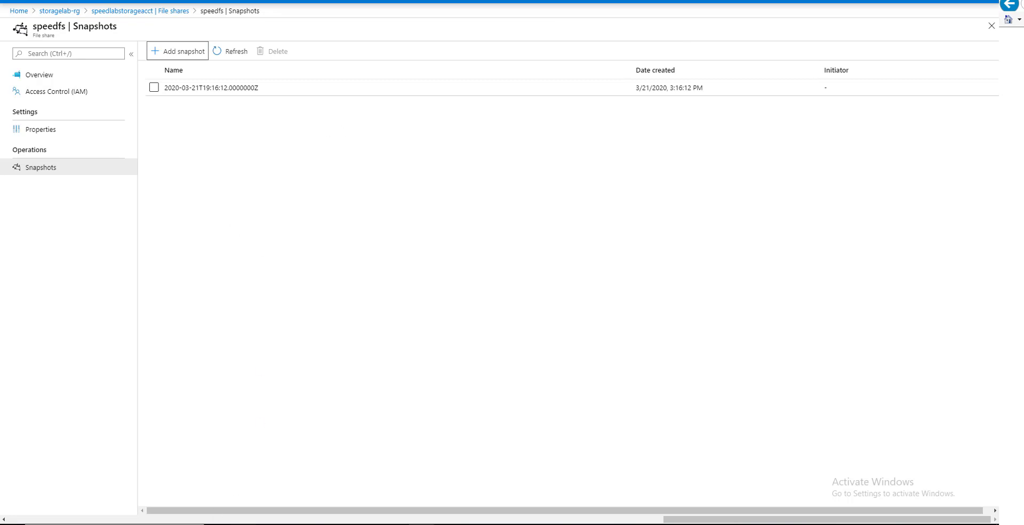
# Reconnect to the VM with the downloaded storagelabvm1 RDP file, entering the account password and accepting the untrusted certificate.
pyautogui.hotkey('alt', 'Tab')
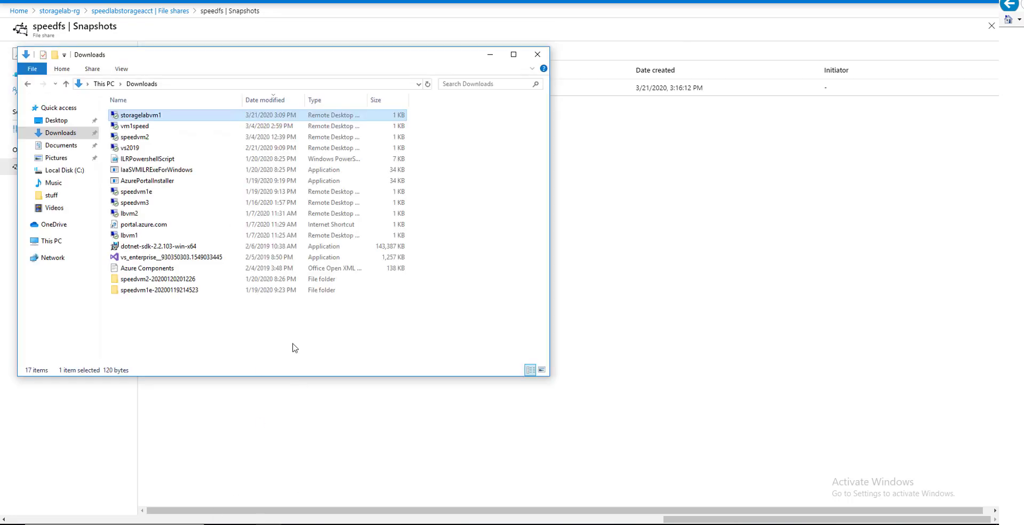
pyautogui.doubleClick(170, 116)
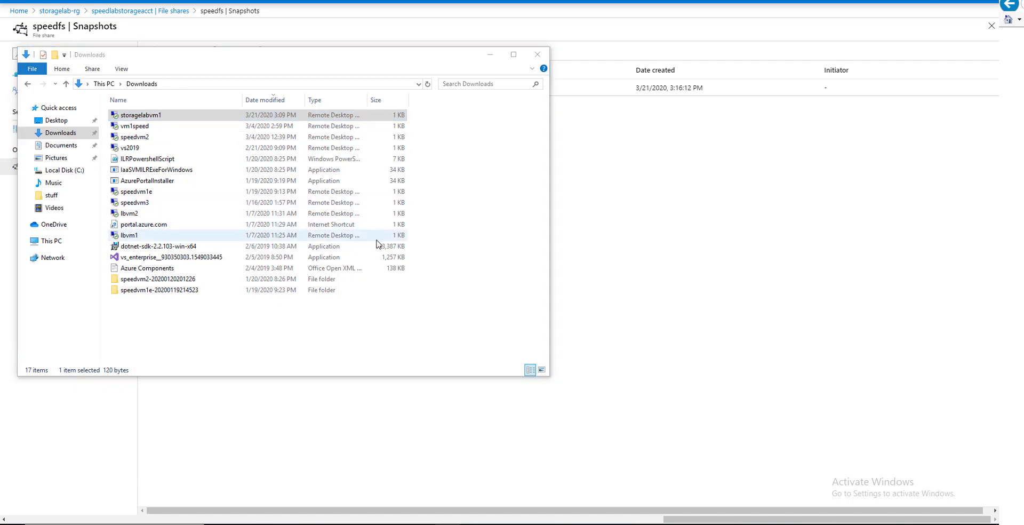
pyautogui.click(571, 314)
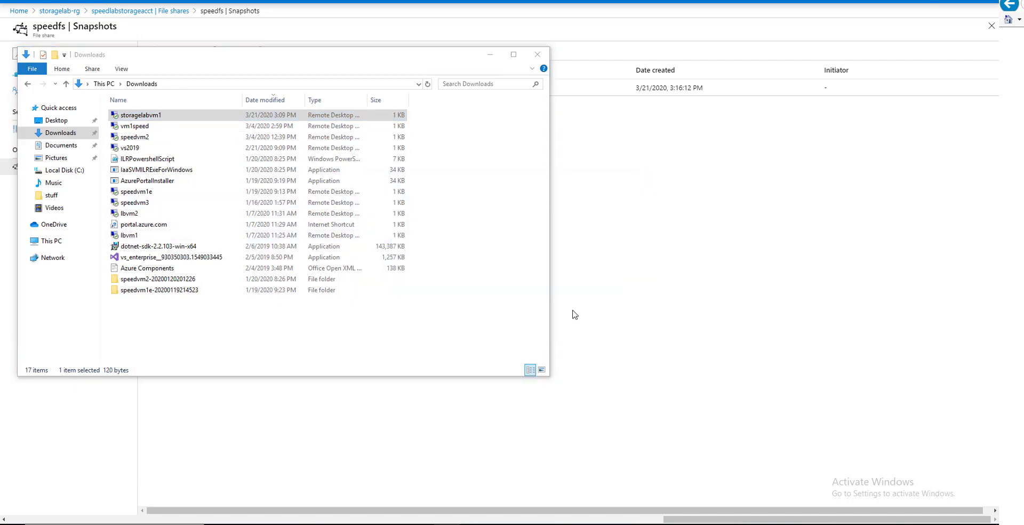
pyautogui.write('•••••••')
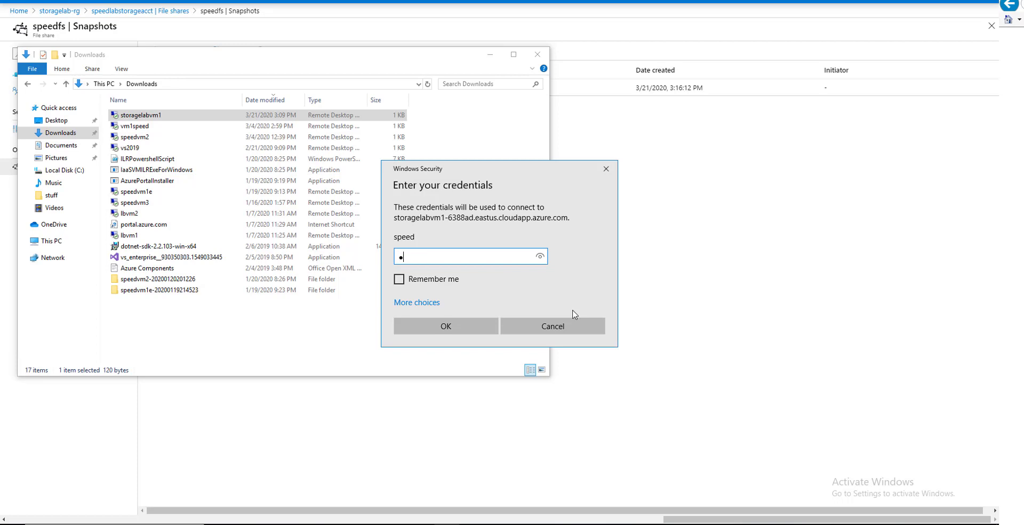
pyautogui.write('••••')
pyautogui.press('Return')
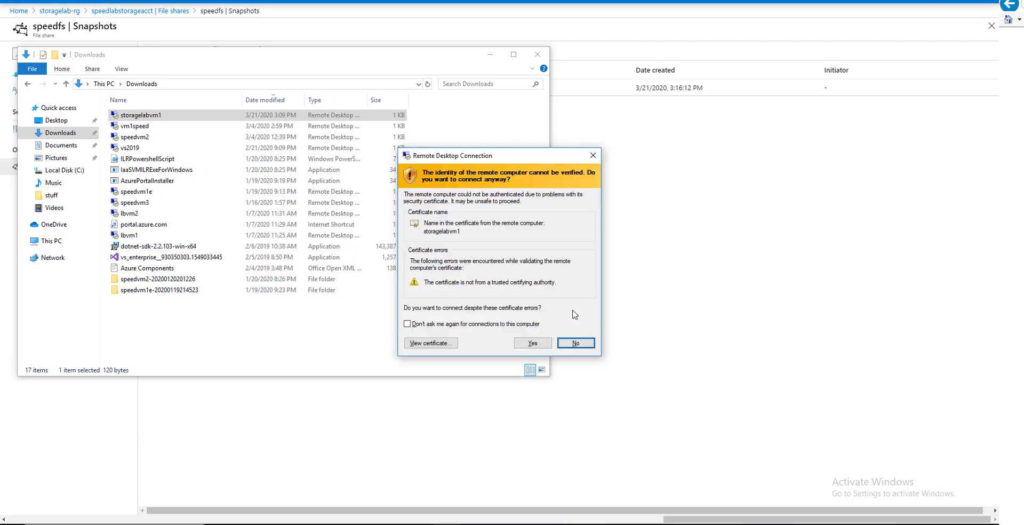
pyautogui.click(545, 344)
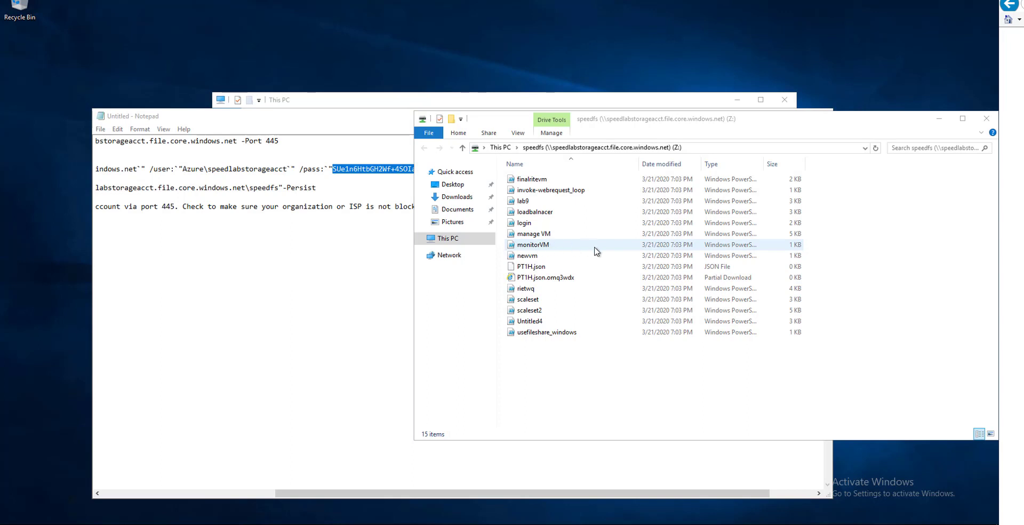
# Try to open the lab9 script on the mapped speedfs drive for editing in Windows PowerShell ISE.
pyautogui.click(544, 203)
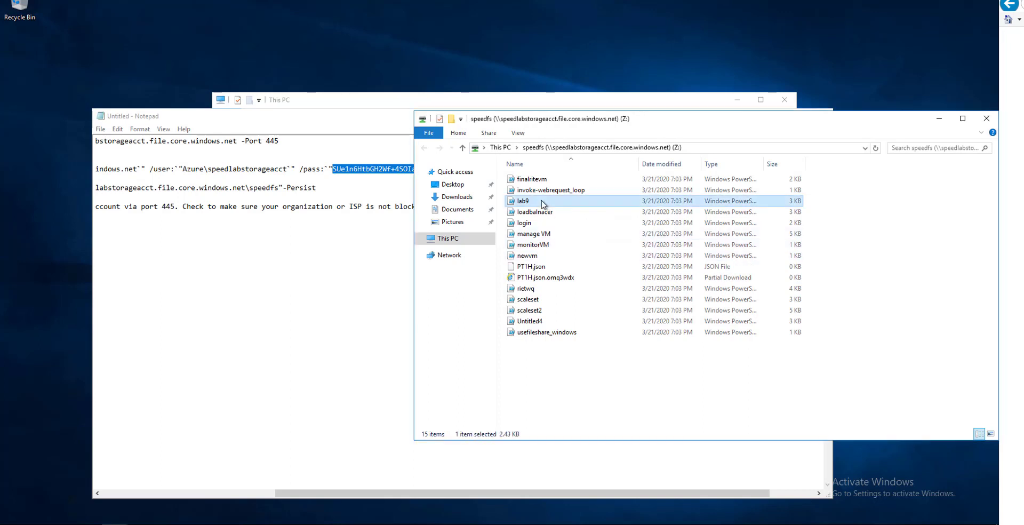
pyautogui.rightClick(543, 204)
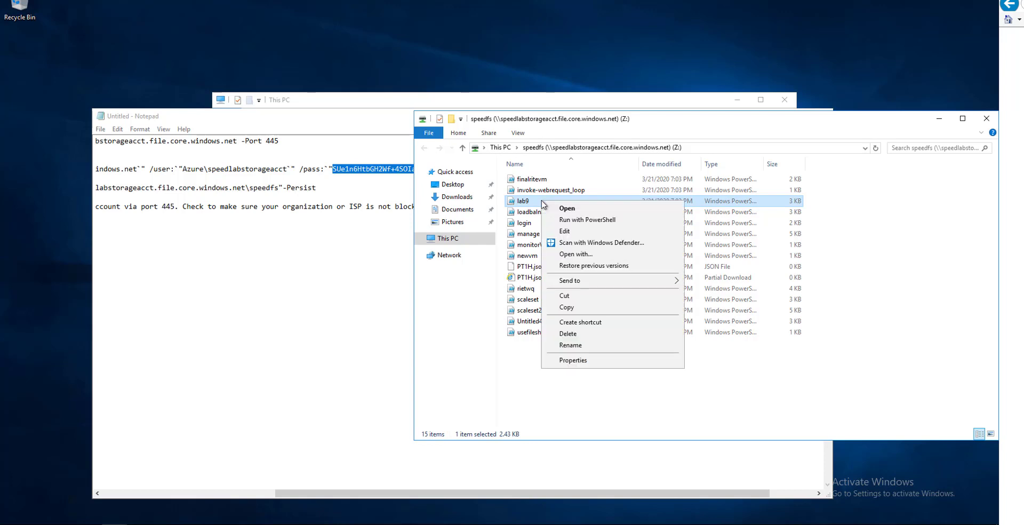
pyautogui.click(580, 234)
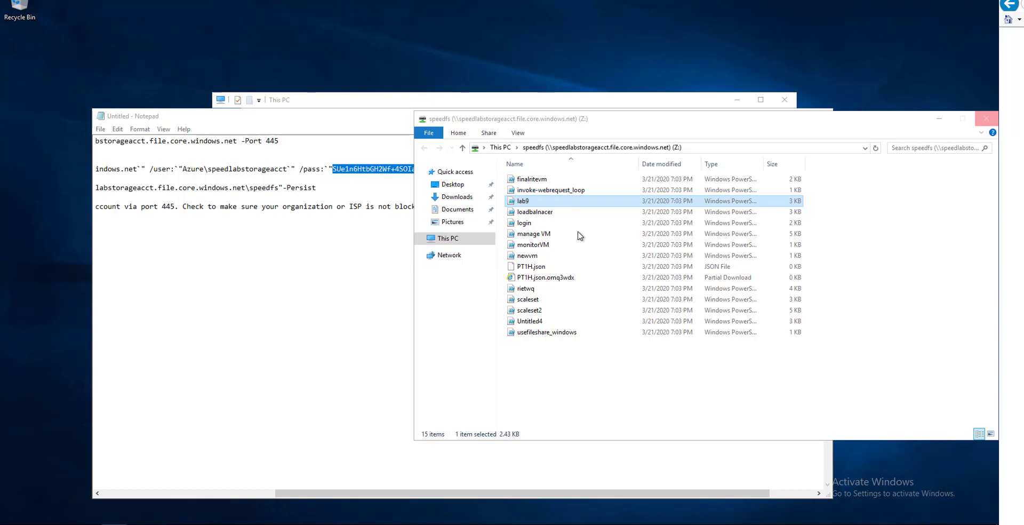
pyautogui.click(529, 270)
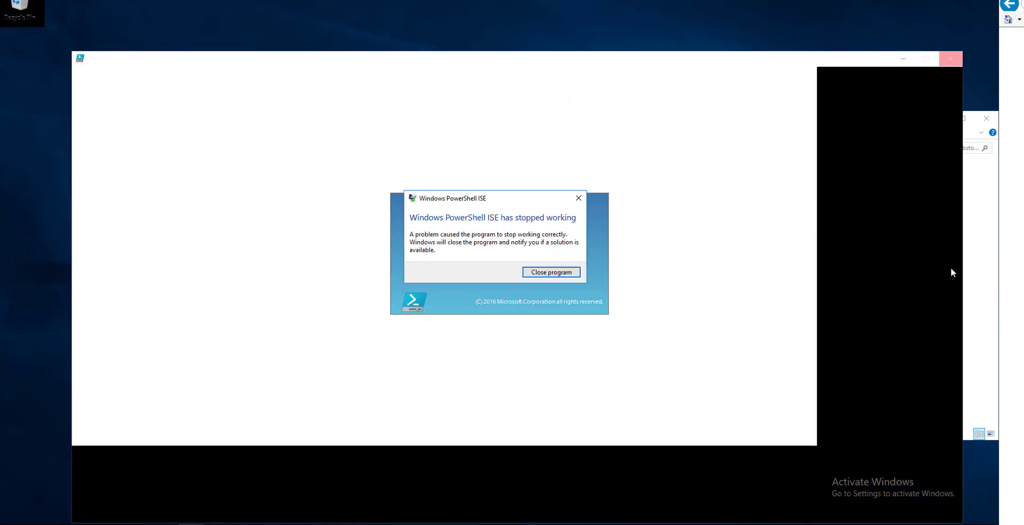
pyautogui.click(550, 273)
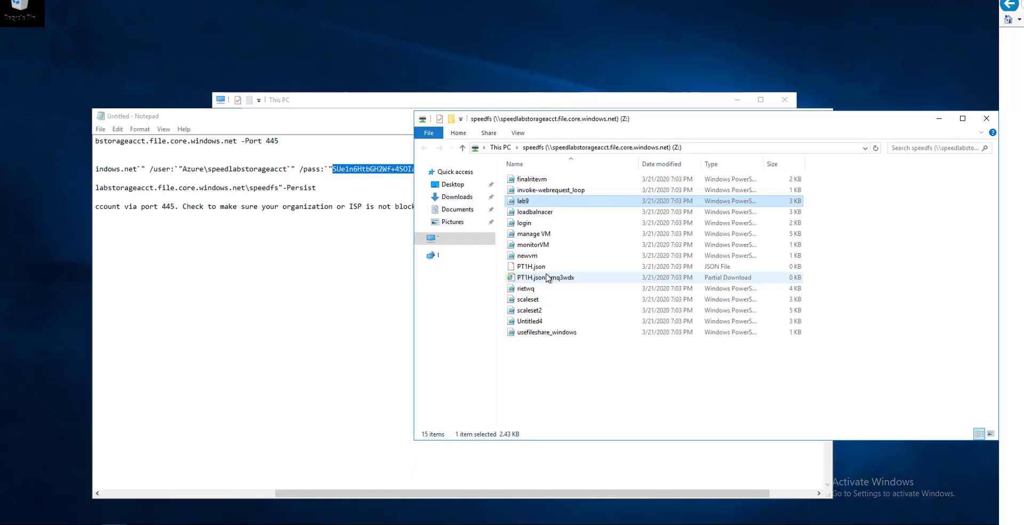
# Open the lab9 script from drive Z for editing in Windows PowerShell ISE.
pyautogui.rightClick(575, 203)
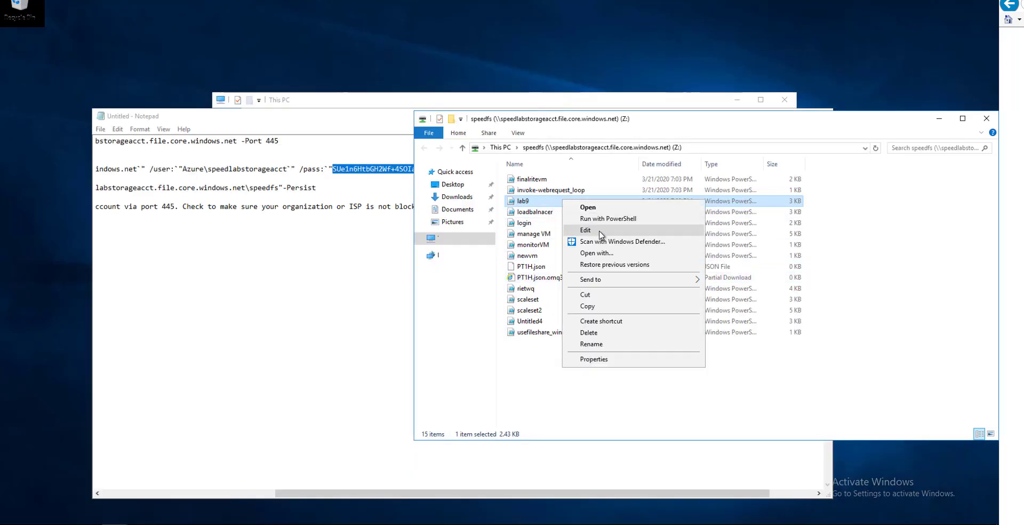
pyautogui.click(599, 230)
pyautogui.click(533, 268)
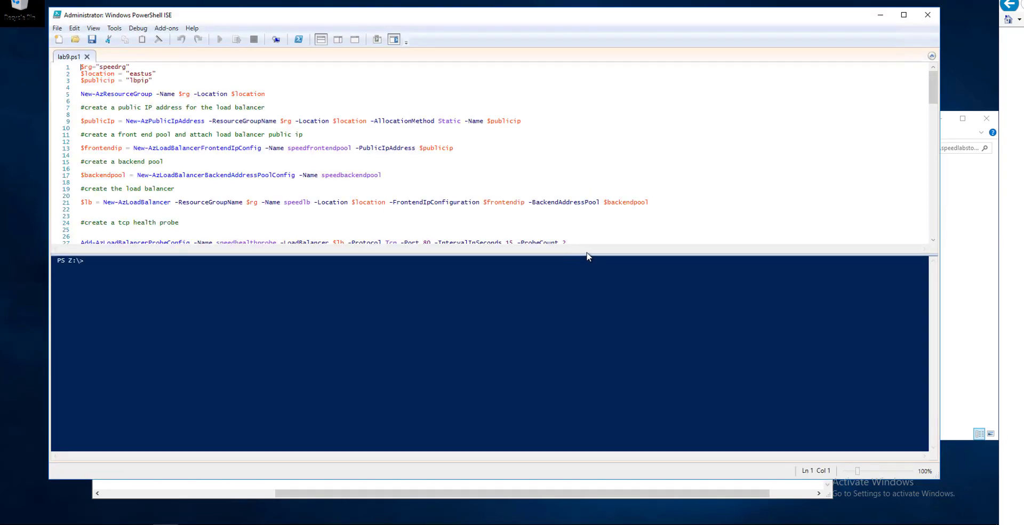
# Insert the line "this file has been changed" above the existing code in lab9.ps1, save the script and close the editor.
pyautogui.press('Return')
pyautogui.press('Return')
pyautogui.press('Up')
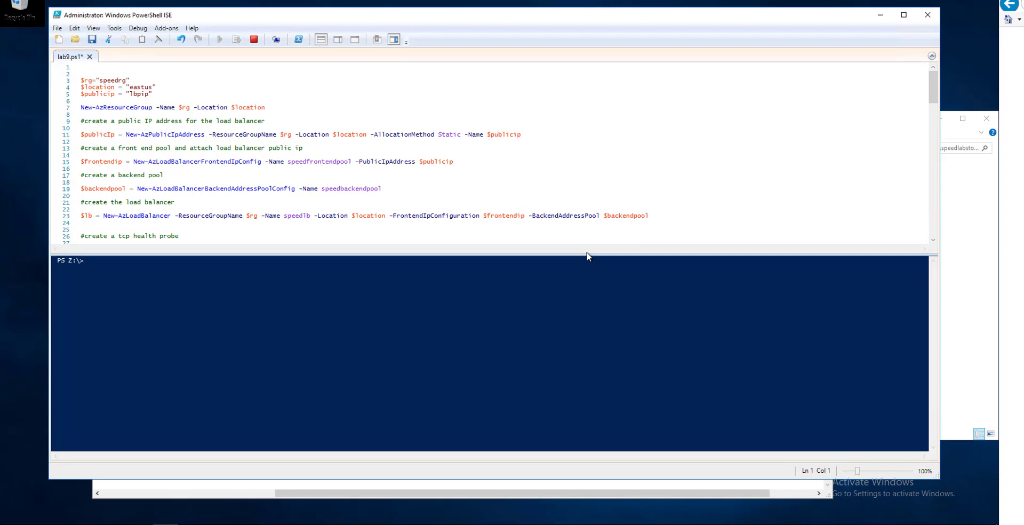
pyautogui.write('this file ')
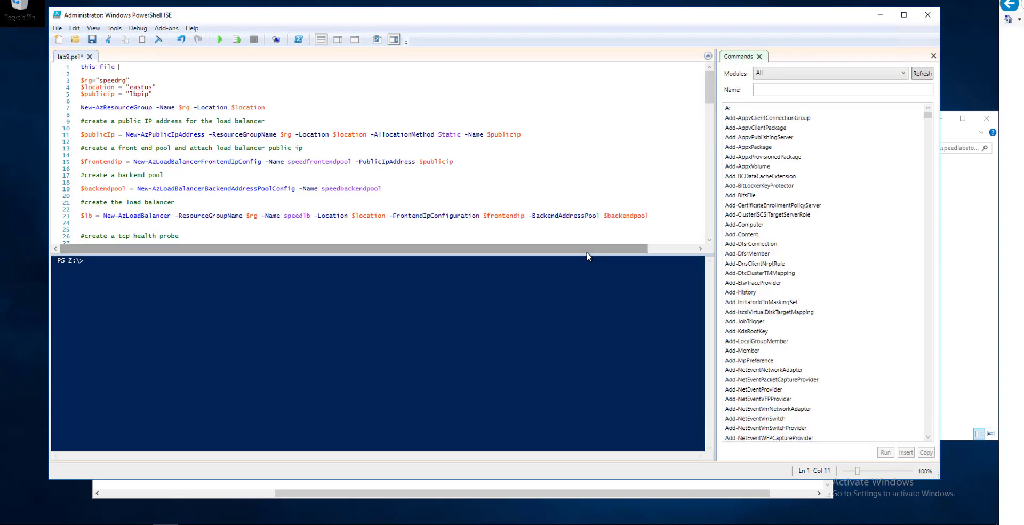
pyautogui.write('has been changed')
pyautogui.click(93, 40)
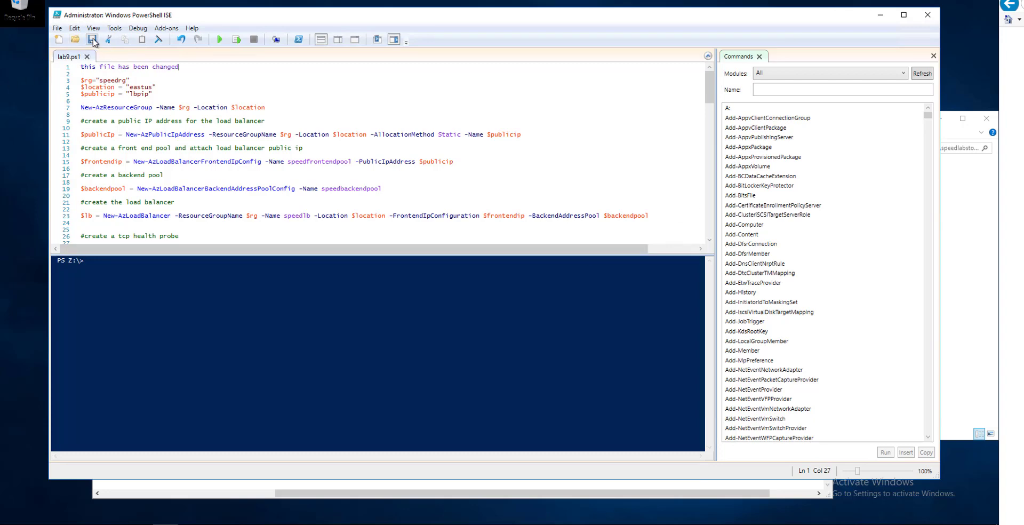
pyautogui.click(928, 16)
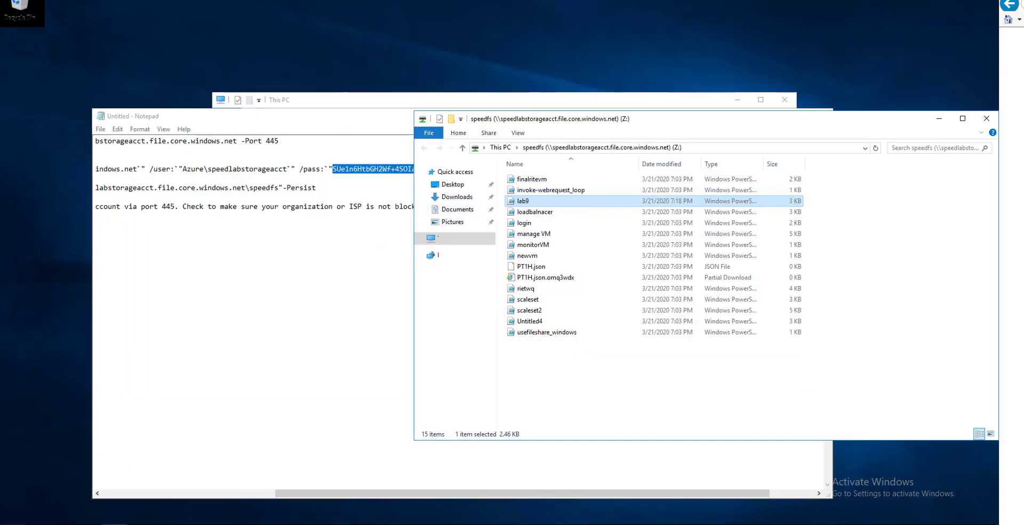
# Disconnect from the VM's remote session and add another snapshot of the speedfs file share in the Azure portal.
pyautogui.press('super+x')
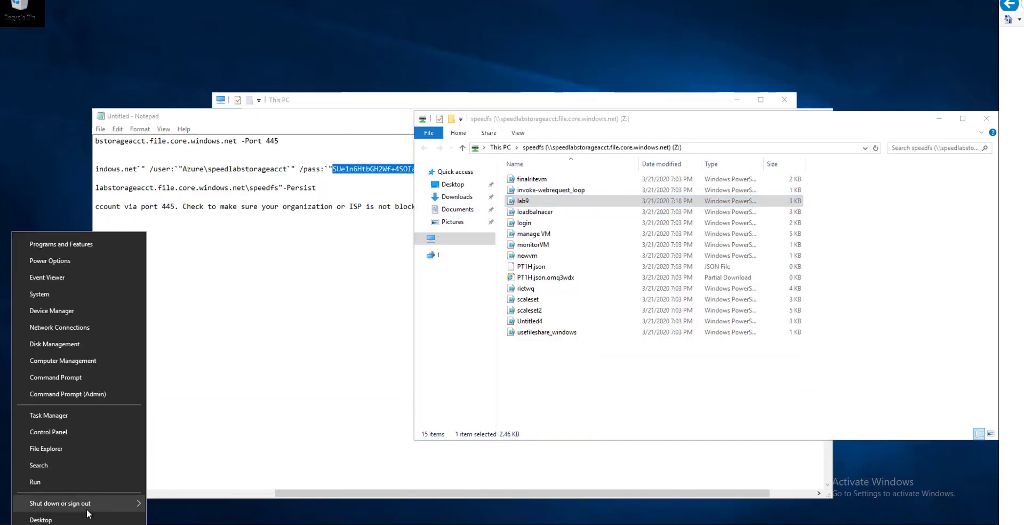
pyautogui.moveTo(87, 510)
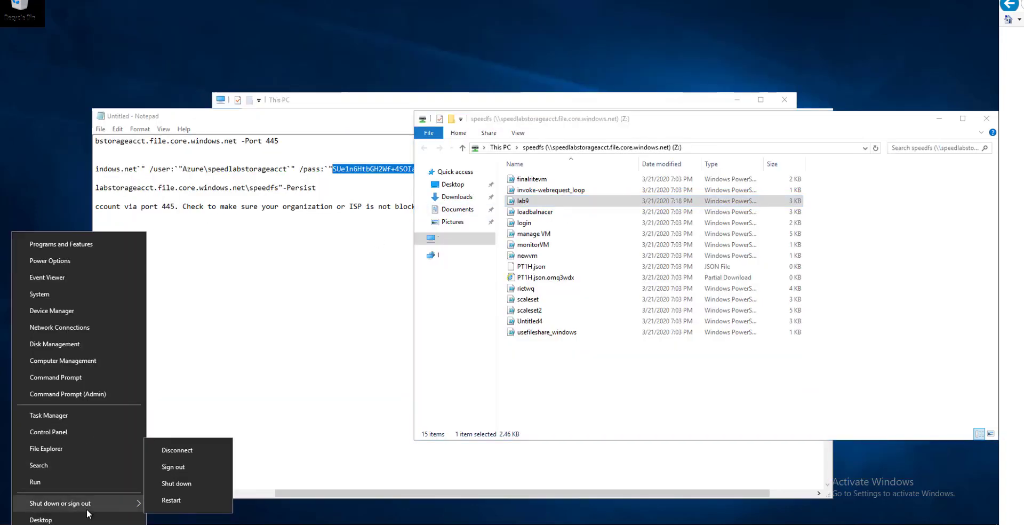
pyautogui.click(194, 449)
pyautogui.click(639, 360)
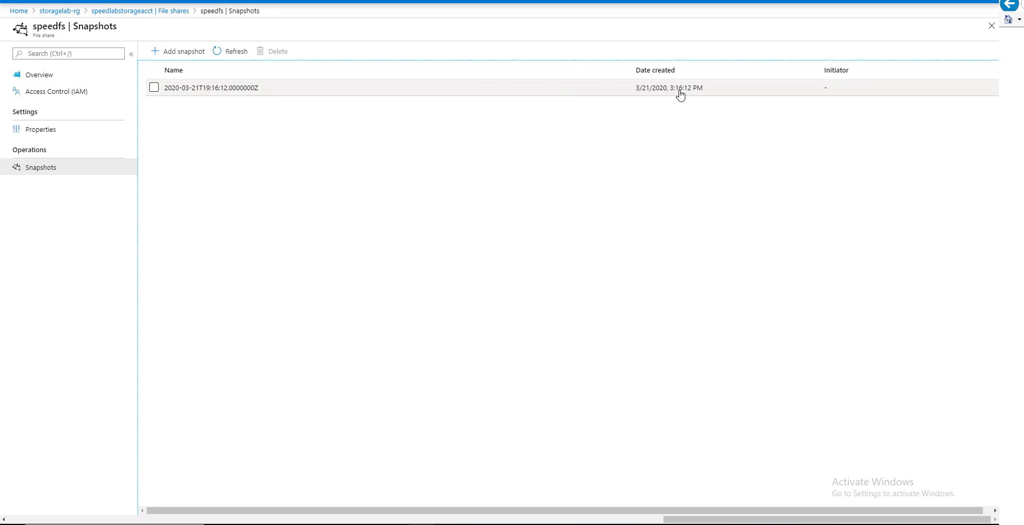
pyautogui.click(186, 56)
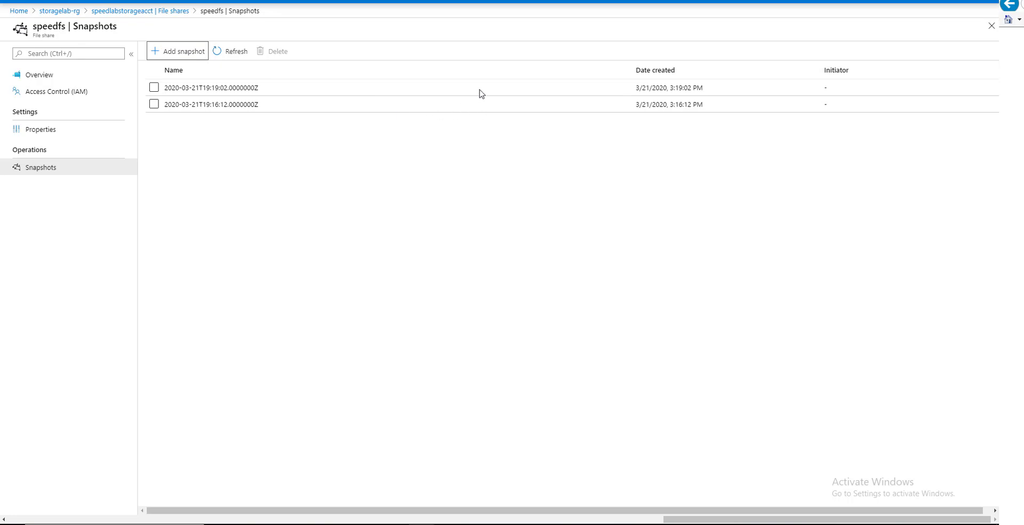
# Restore lab9.ps1 from the 2020-03-21T19:16:12 snapshot of speedfs, overwriting the original file.
pyautogui.click(332, 111)
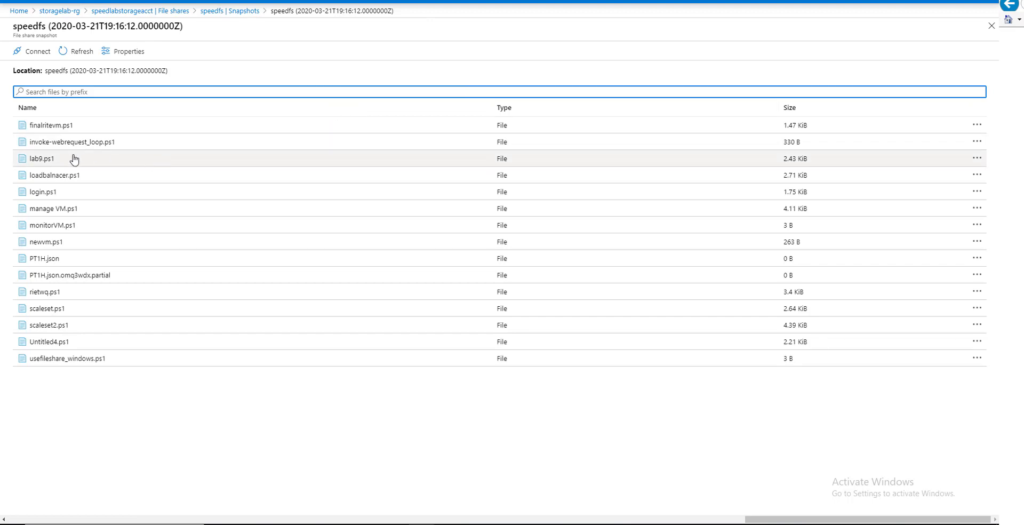
pyautogui.click(209, 168)
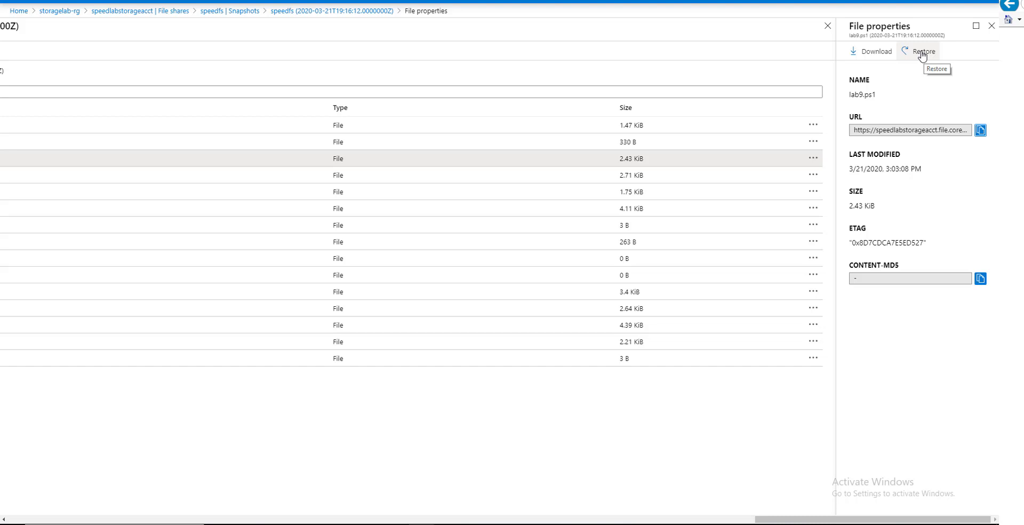
pyautogui.click(922, 55)
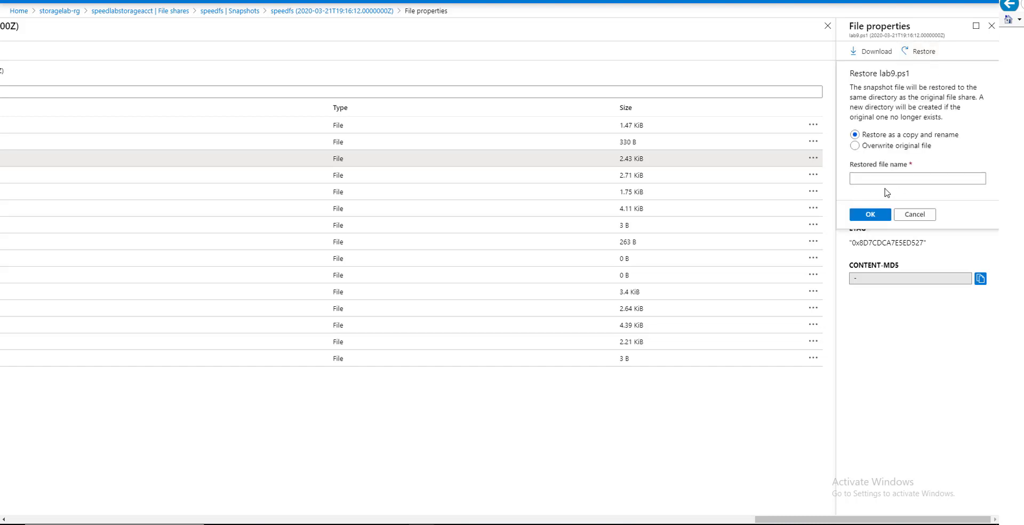
pyautogui.click(886, 146)
pyautogui.click(881, 214)
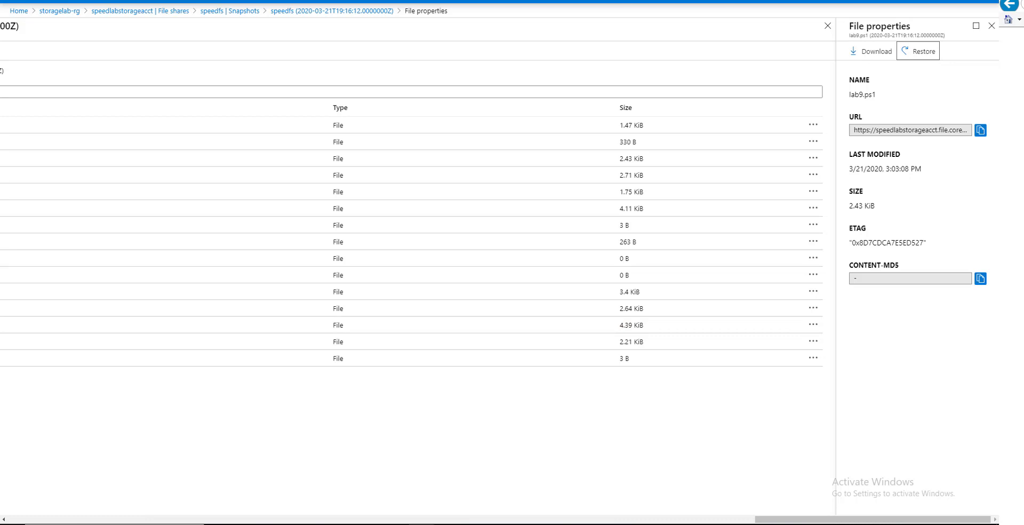
# Reconnect to storagelabvm1 with its downloaded RDP file, entering the account password and accepting the untrusted certificate.
pyautogui.hotkey('alt', 'Tab')
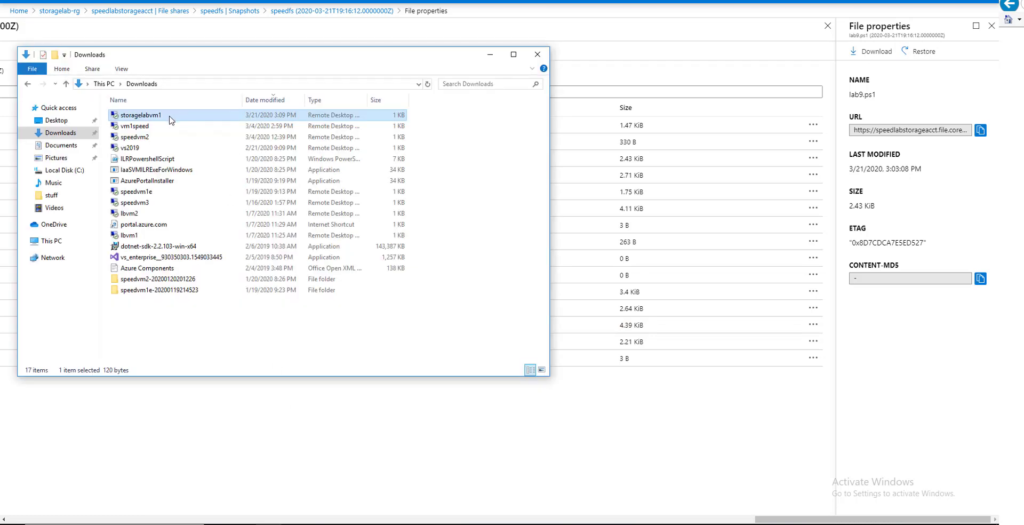
pyautogui.doubleClick(170, 120)
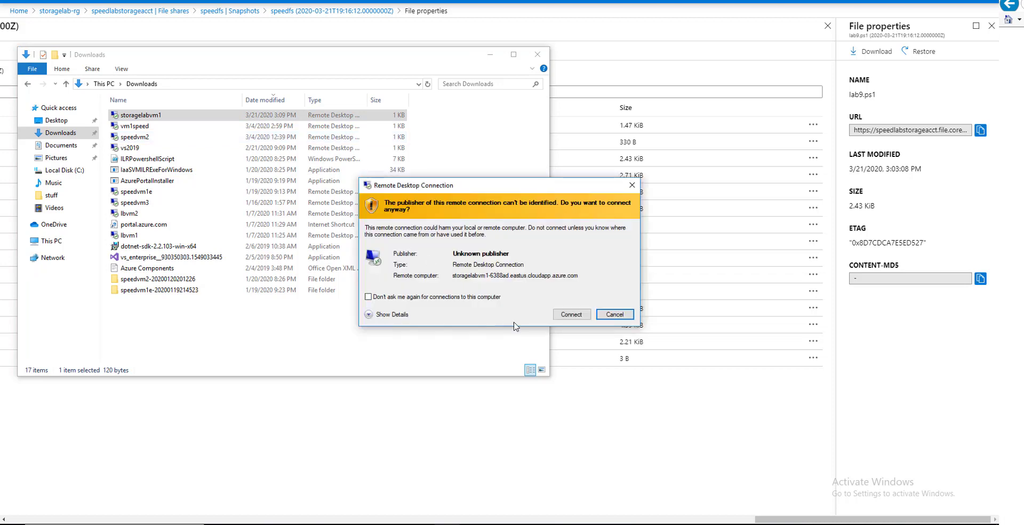
pyautogui.click(571, 315)
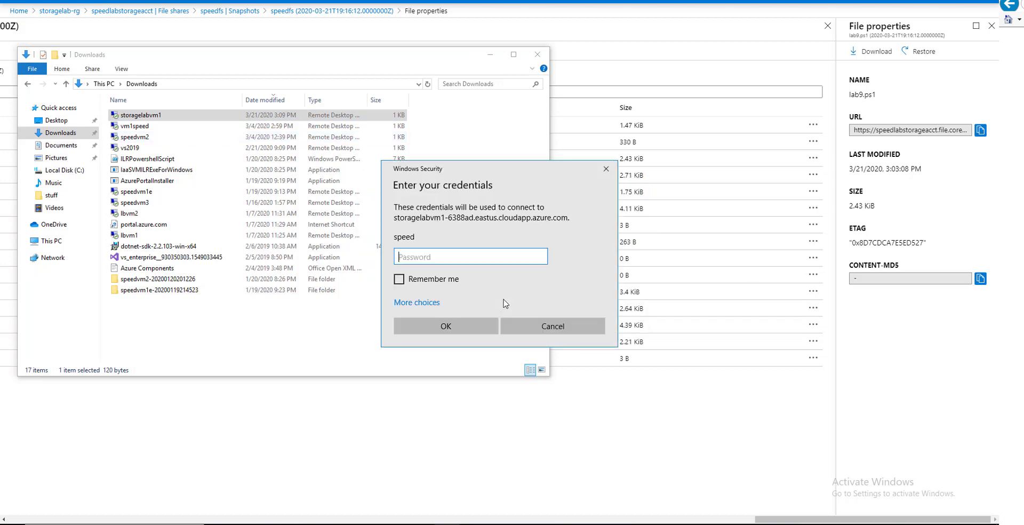
pyautogui.write('••••••••••••')
pyautogui.press('Return')
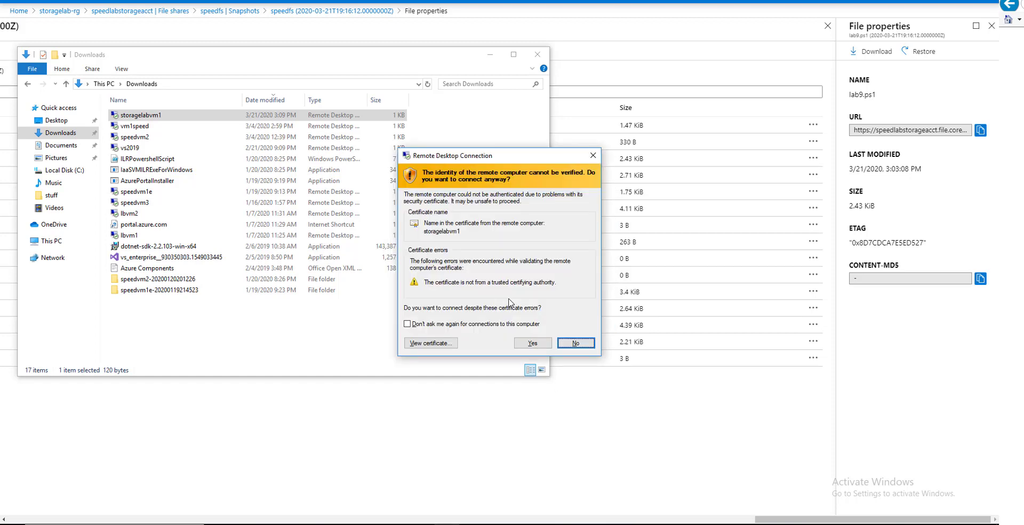
pyautogui.click(533, 343)
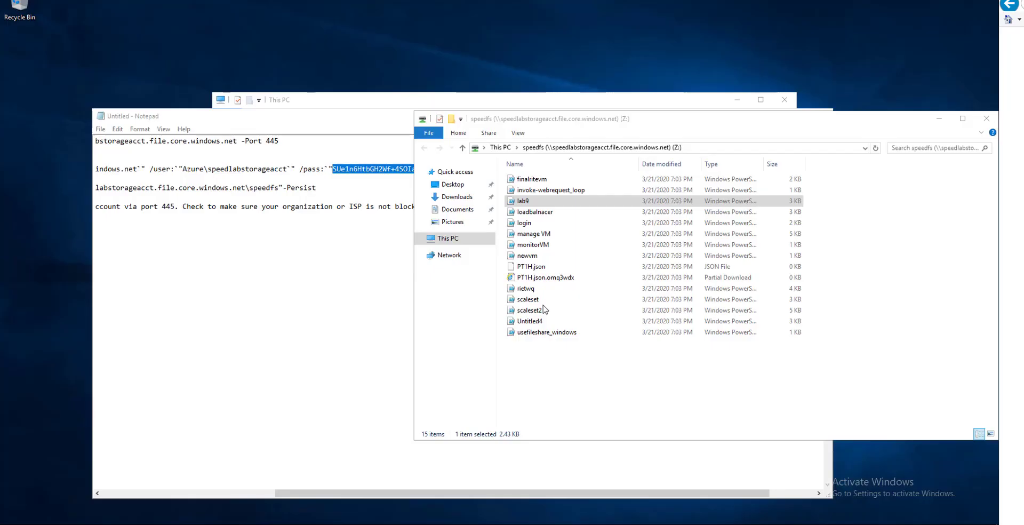
# Open the restored lab9 script from drive Z in Windows PowerShell ISE to check its first lines, and close it.
pyautogui.rightClick(545, 202)
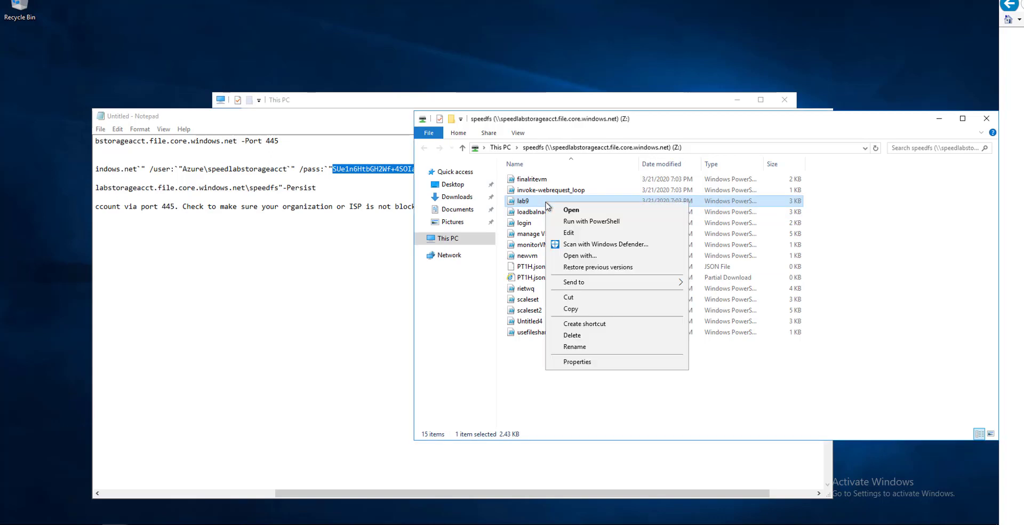
pyautogui.click(593, 236)
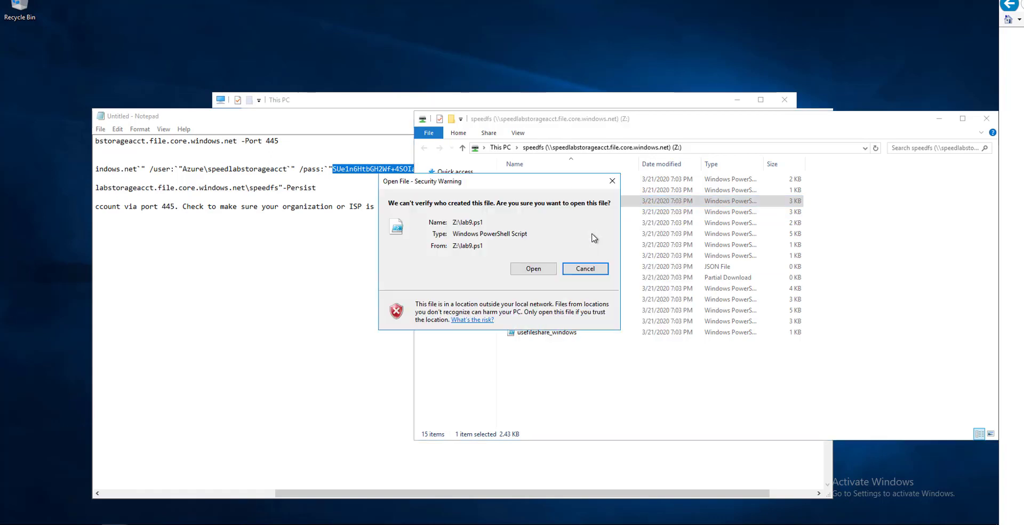
pyautogui.click(534, 269)
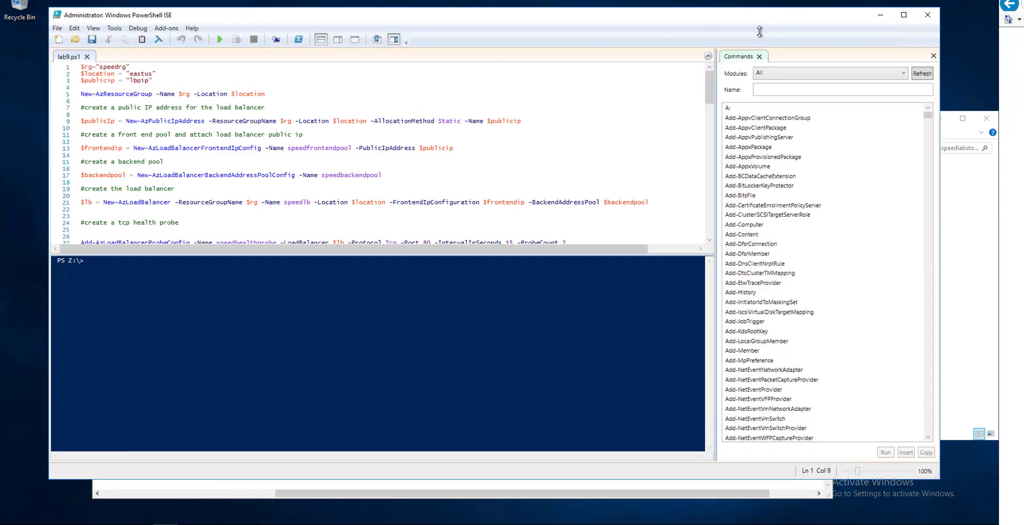
pyautogui.click(932, 20)
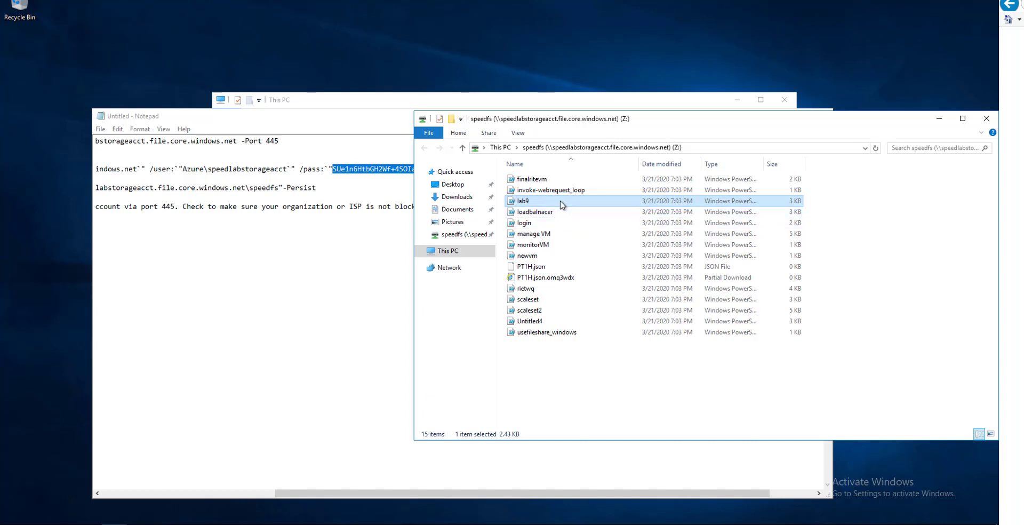
# Open the newvm script from drive Z for editing in Windows PowerShell ISE, allowing the unverified file.
pyautogui.click(548, 235)
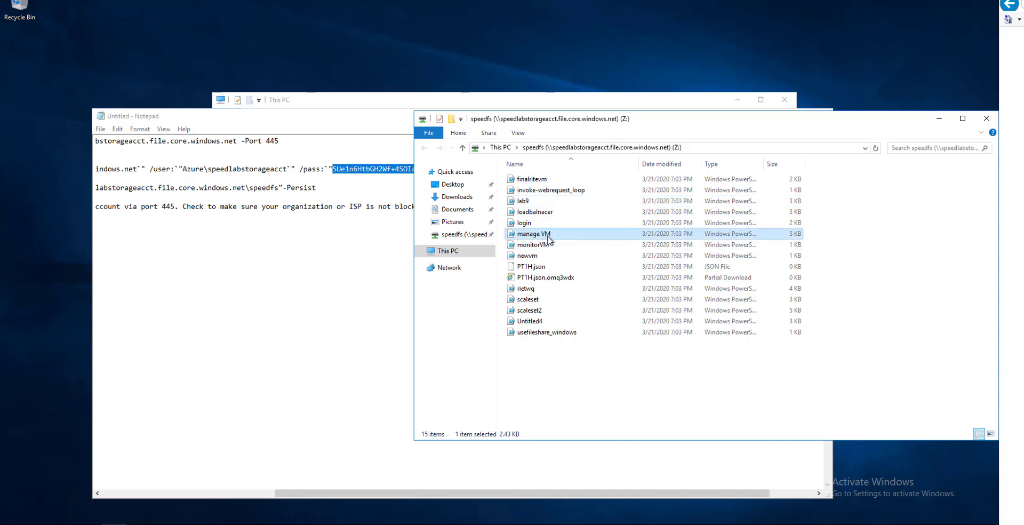
pyautogui.click(574, 258)
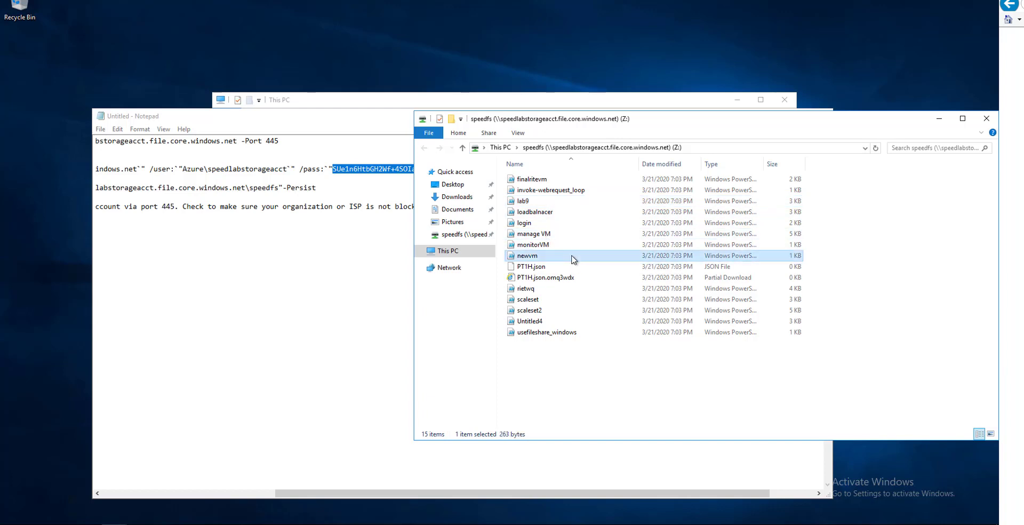
pyautogui.rightClick(574, 258)
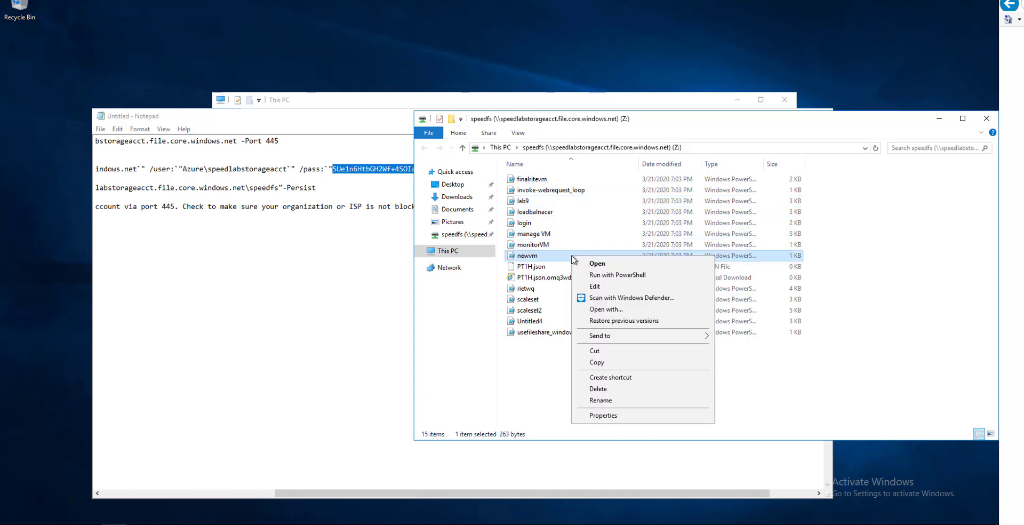
pyautogui.click(611, 288)
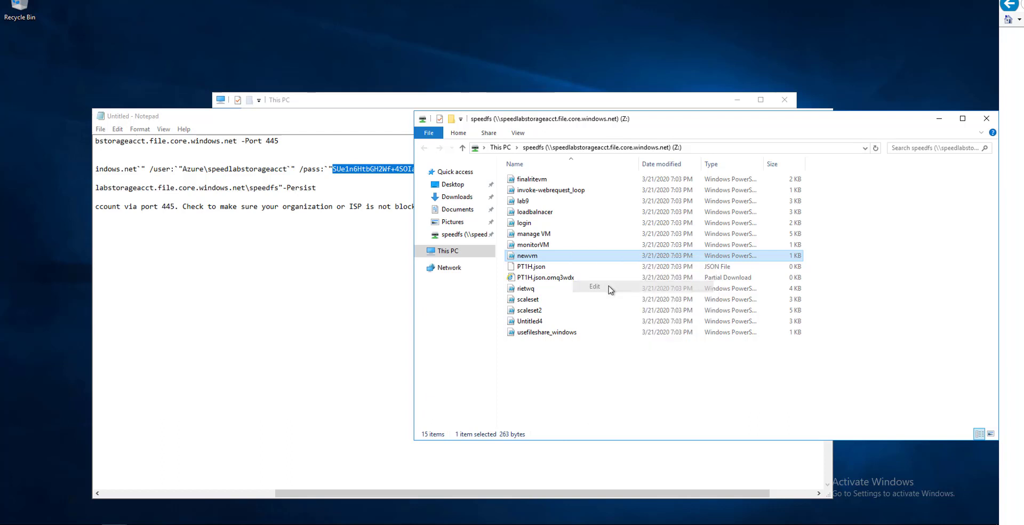
pyautogui.click(531, 270)
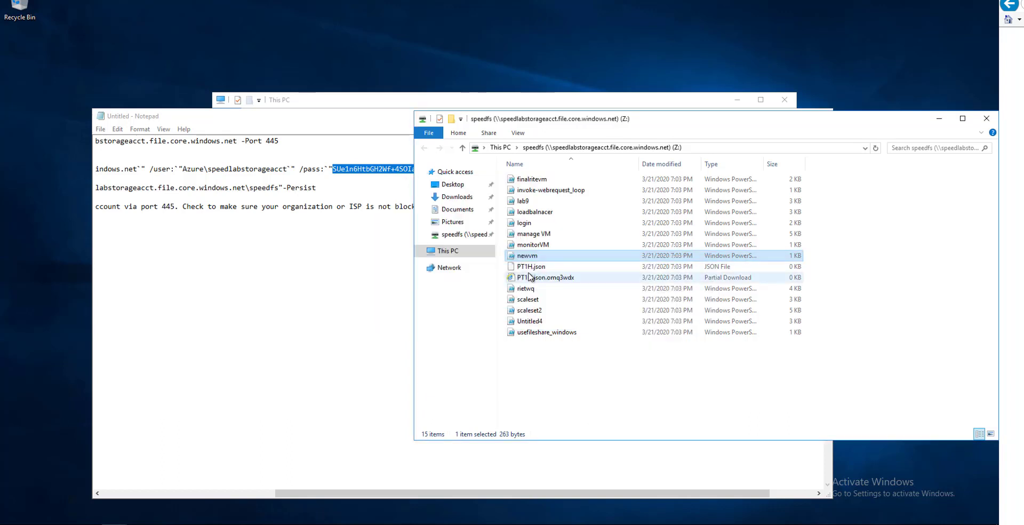
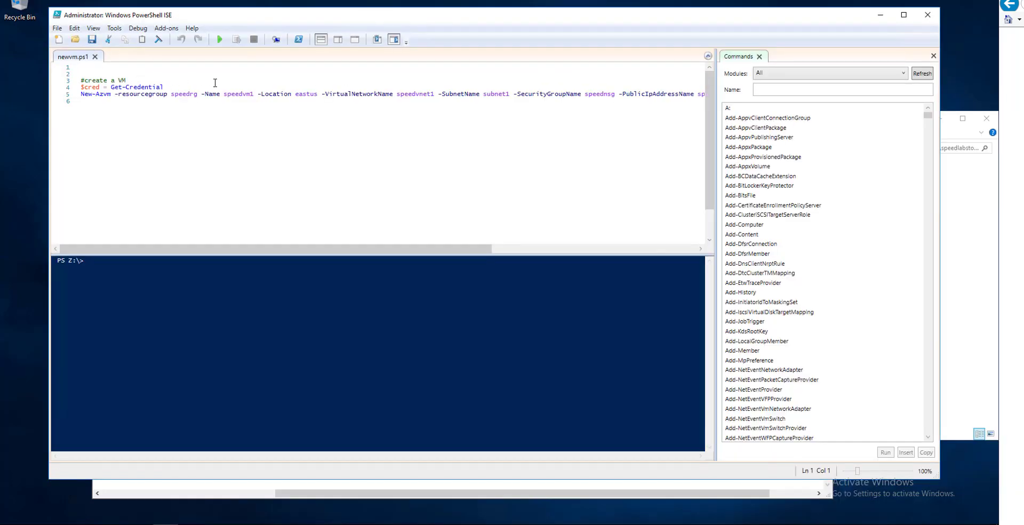
# Enter "speedracer is the brother of racer X" on the first line of newvm.ps1, save the script and close the editor.
pyautogui.write('speedracer is the brother of racer X')
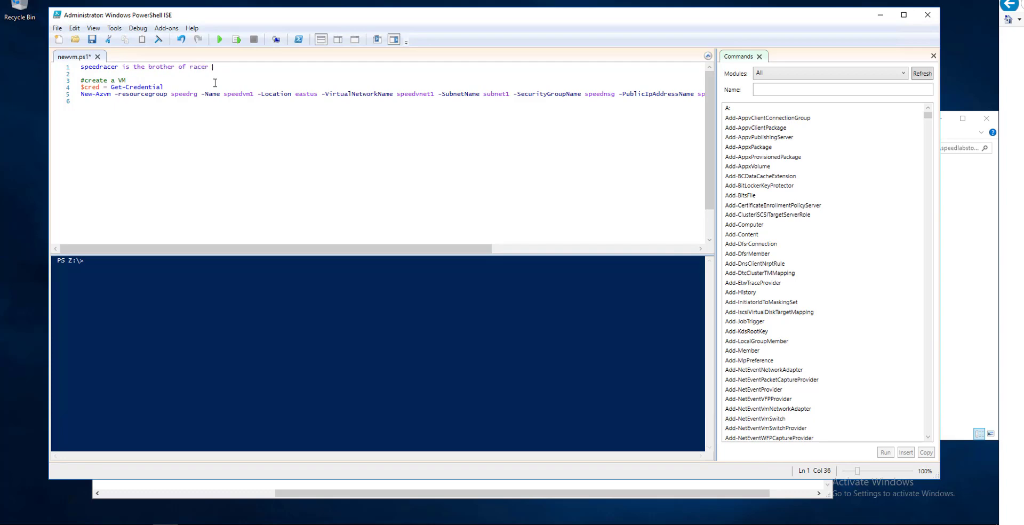
pyautogui.click(92, 40)
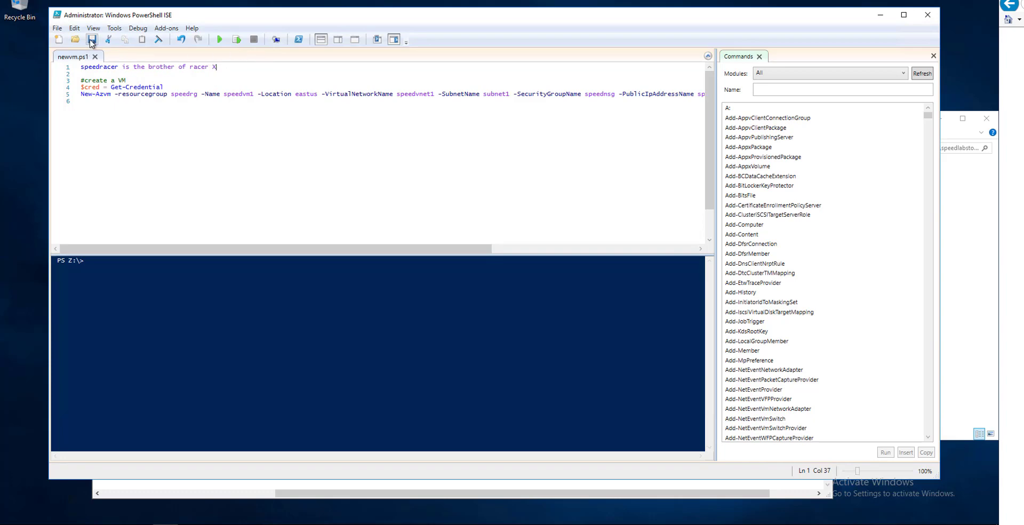
pyautogui.click(928, 15)
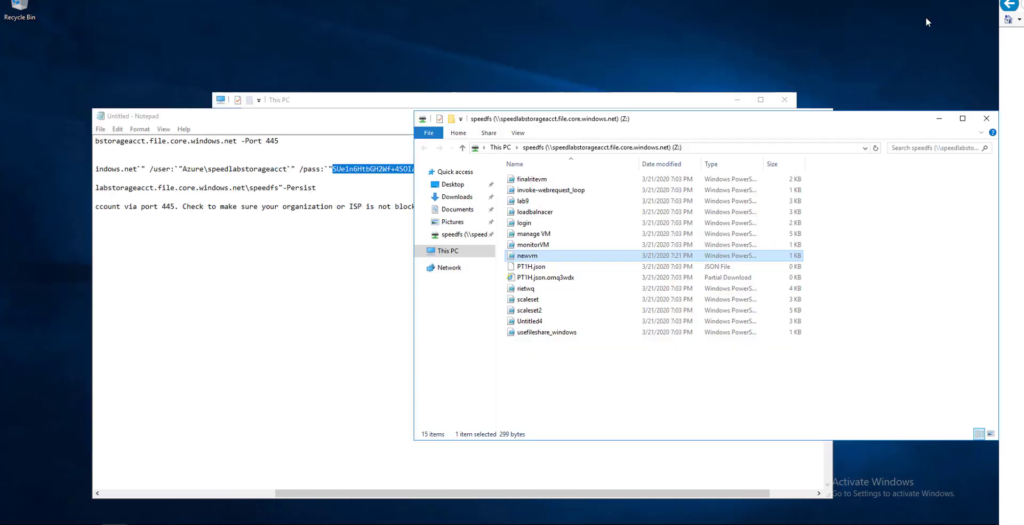
# Disconnect from the VM's remote session and return to the speedfs snapshot's file list in the Azure portal.
pyautogui.rightClick(11, 522)
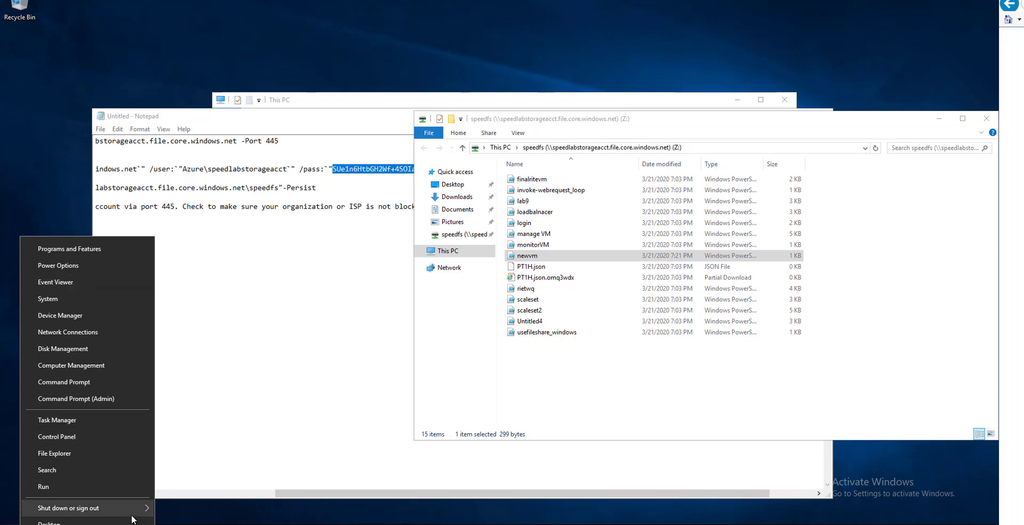
pyautogui.moveTo(134, 508)
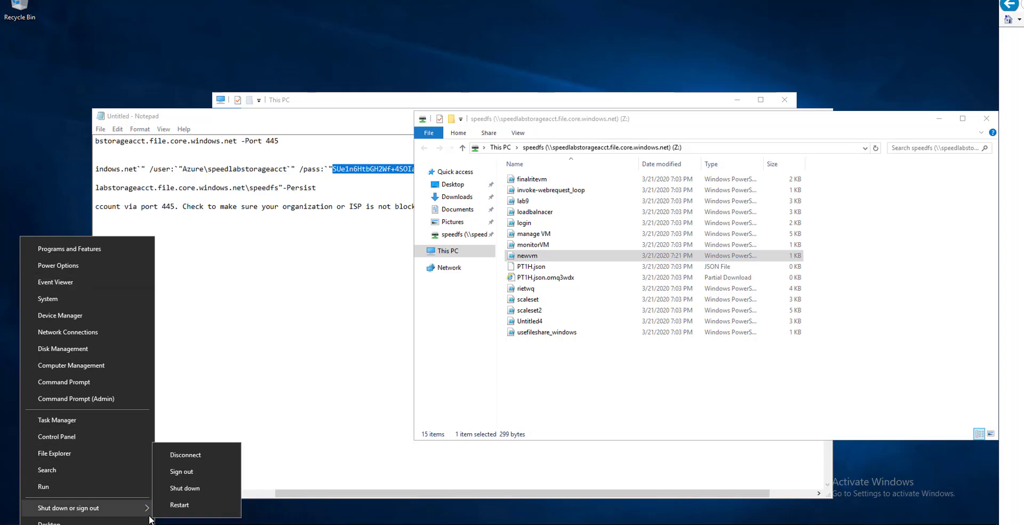
pyautogui.click(214, 456)
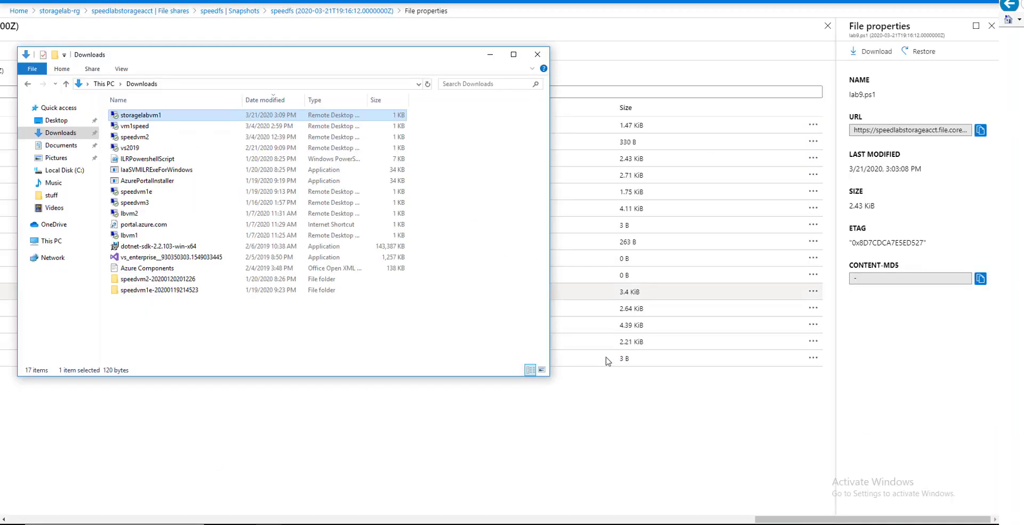
pyautogui.click(621, 419)
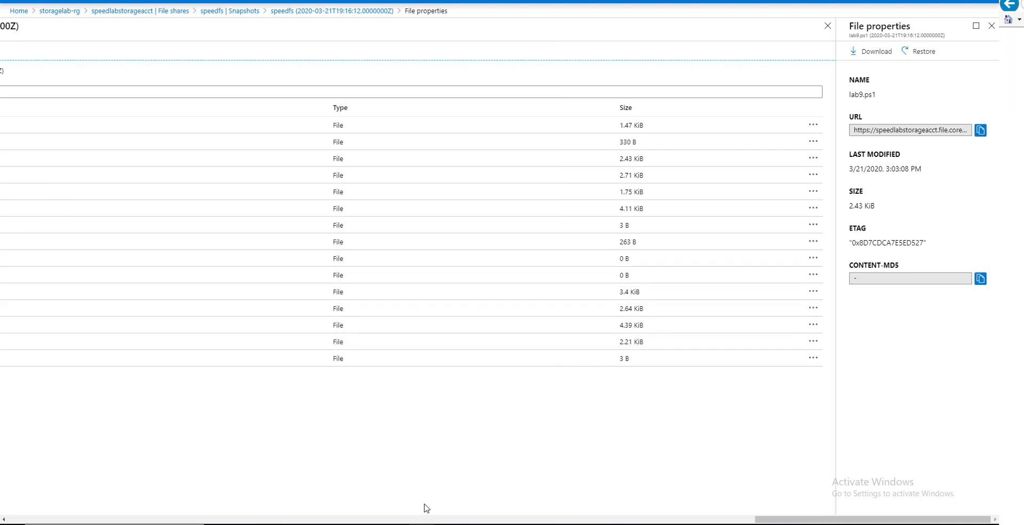
pyautogui.moveTo(809, 519); pyautogui.dragTo(728, 521)
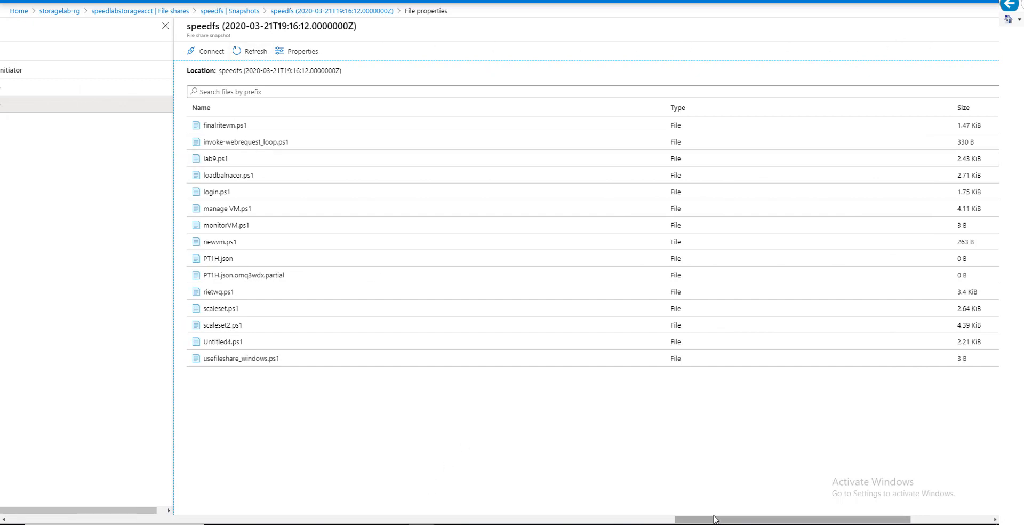
# Close the lab9.ps1 properties, return to the speedfs snapshots list and add a new snapshot of the share.
pyautogui.moveTo(756, 519); pyautogui.dragTo(856, 520)
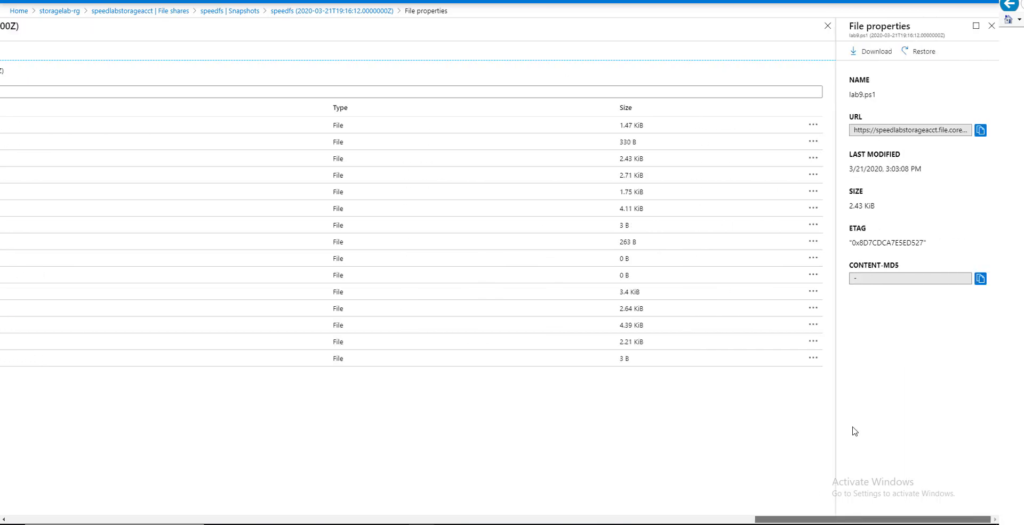
pyautogui.click(991, 27)
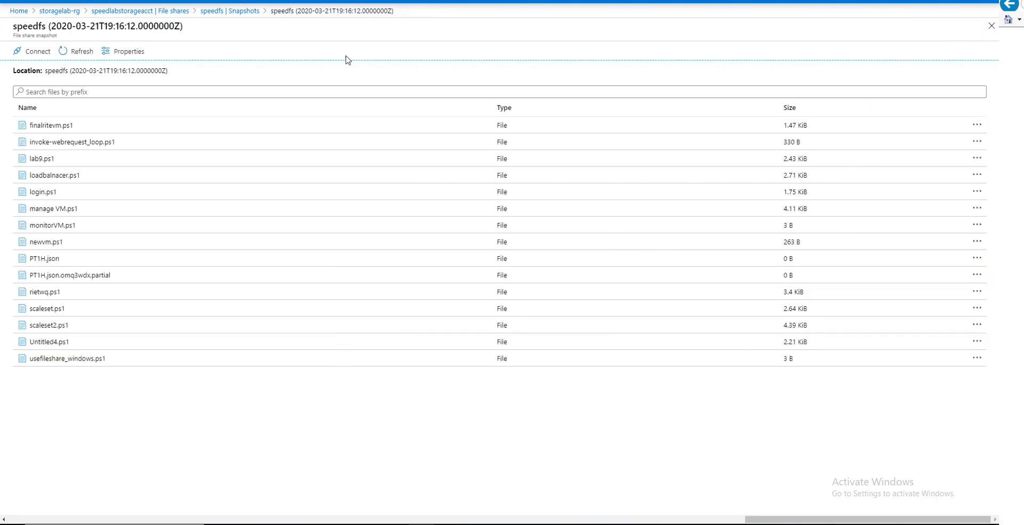
pyautogui.click(231, 12)
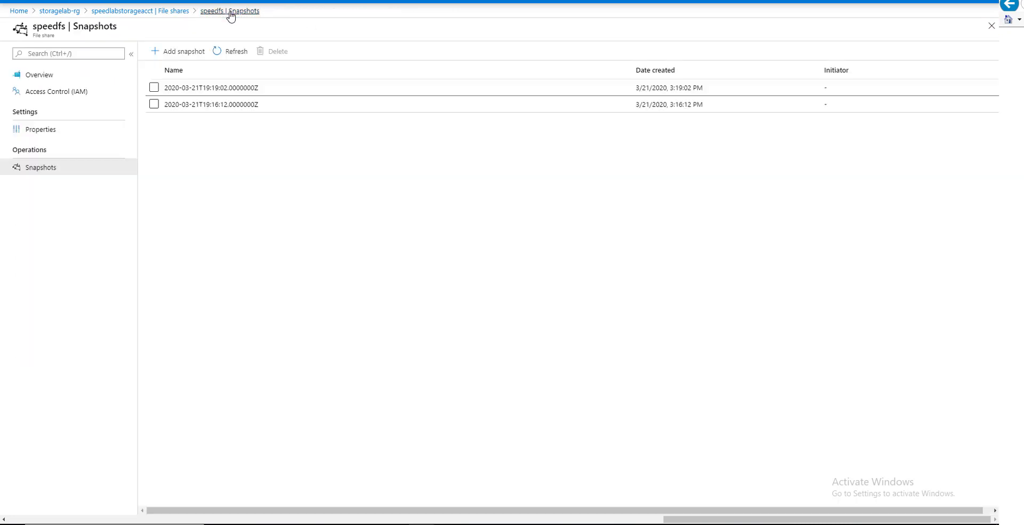
pyautogui.click(181, 56)
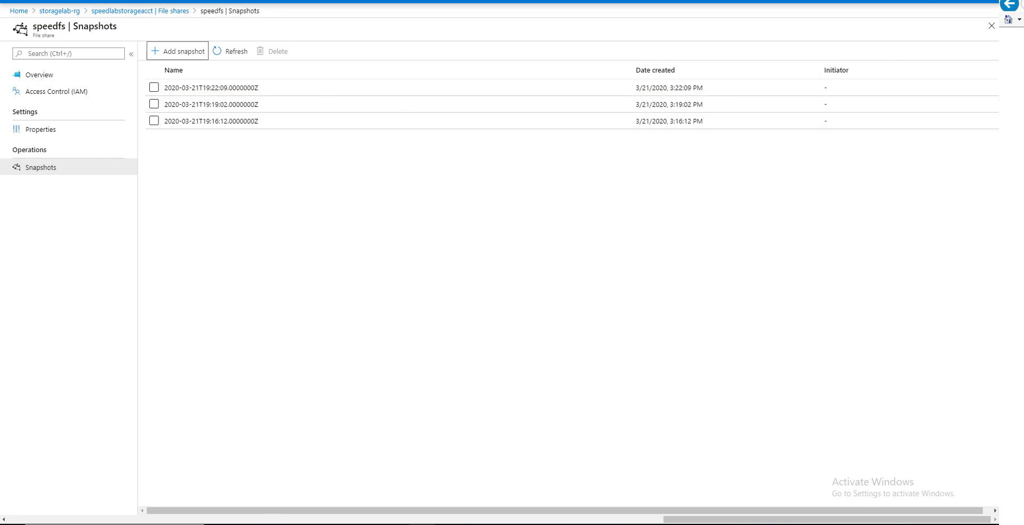
# Reconnect to storagelabvm1 with its Remote Desktop file from Downloads, entering the account password and accepting the connection.
pyautogui.press('super+x')
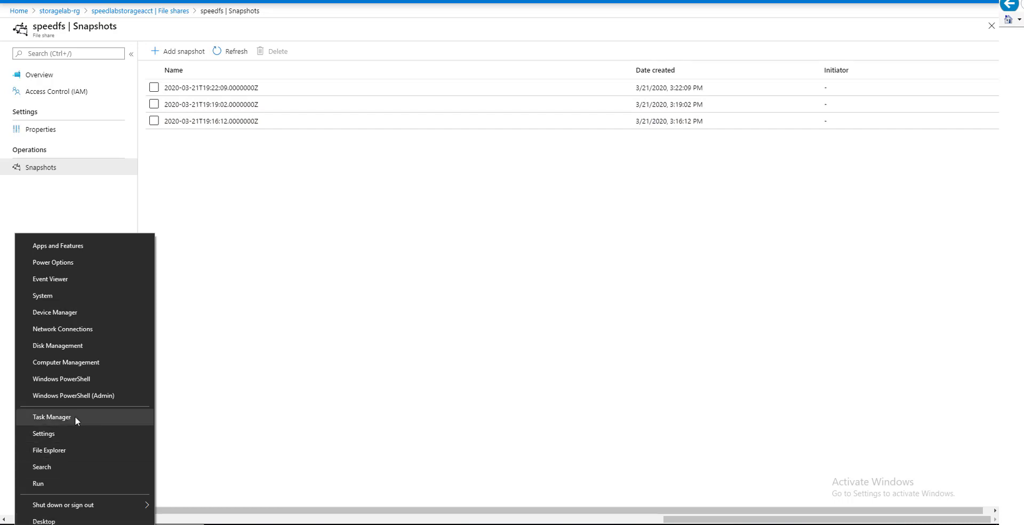
pyautogui.click(269, 524)
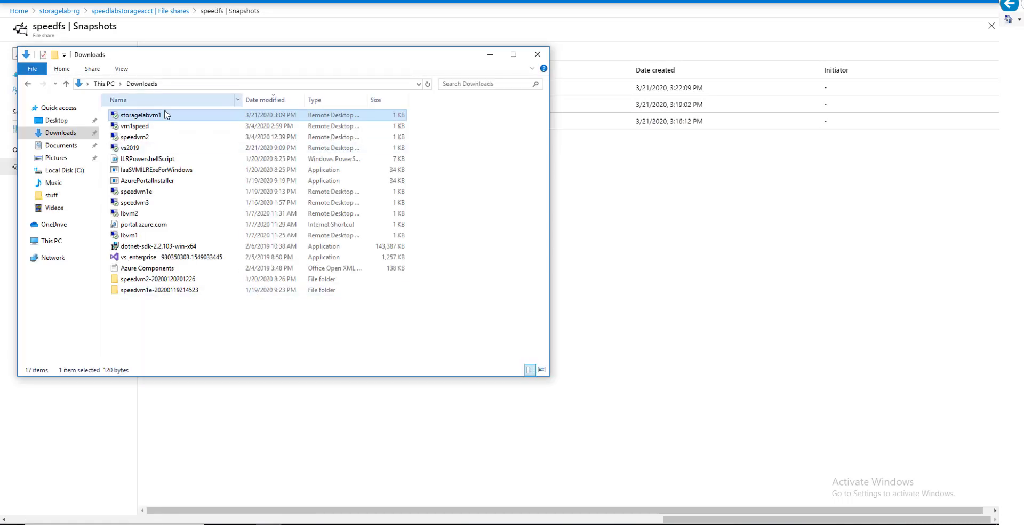
pyautogui.doubleClick(172, 120)
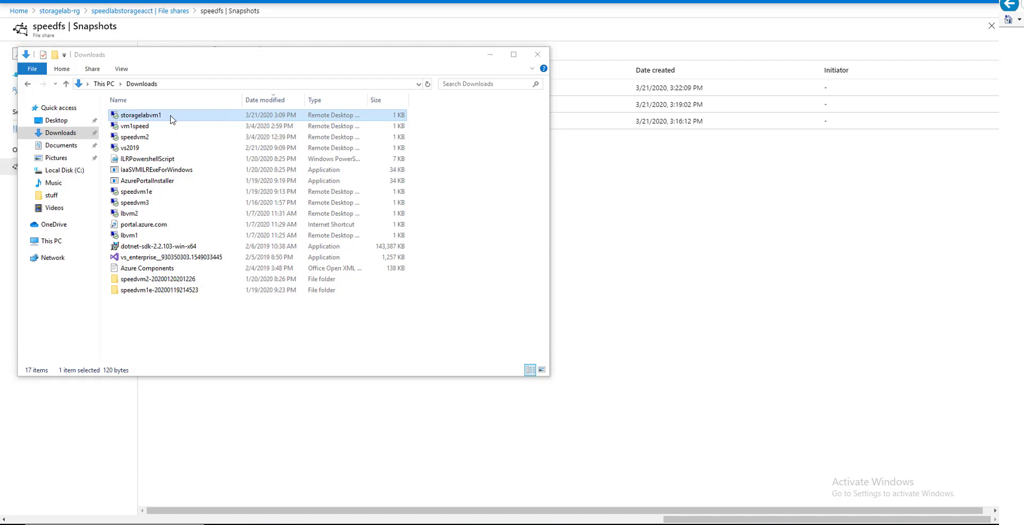
pyautogui.click(582, 315)
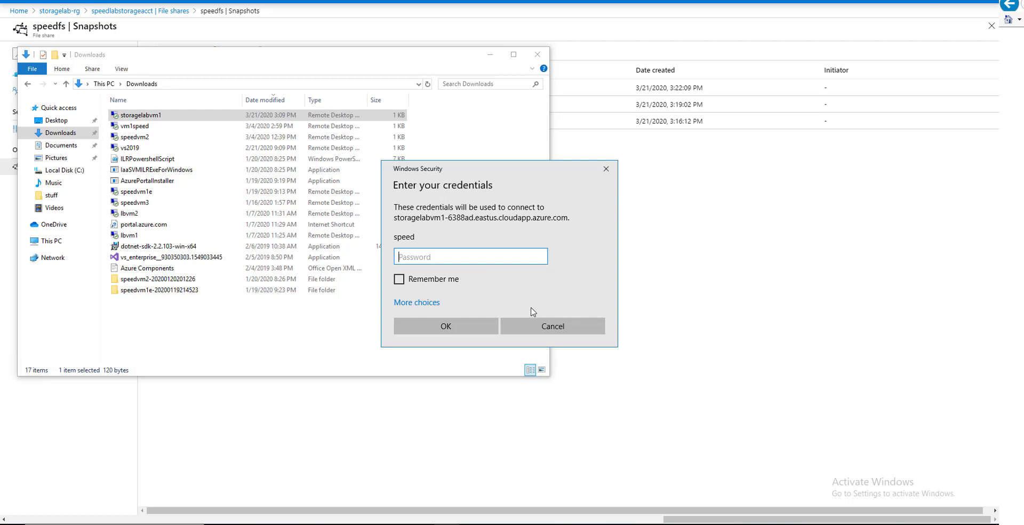
pyautogui.write('••••••••••')
pyautogui.press('Return')
pyautogui.click(542, 346)
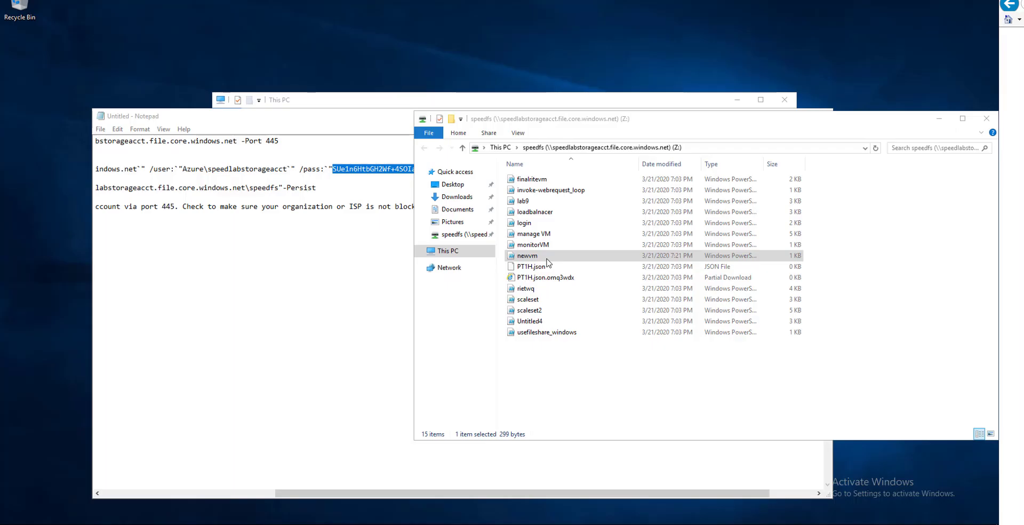
# Restore newvm on drive Z to its 3/21/2020 7:03 PM previous version and close its properties.
pyautogui.click(545, 257)
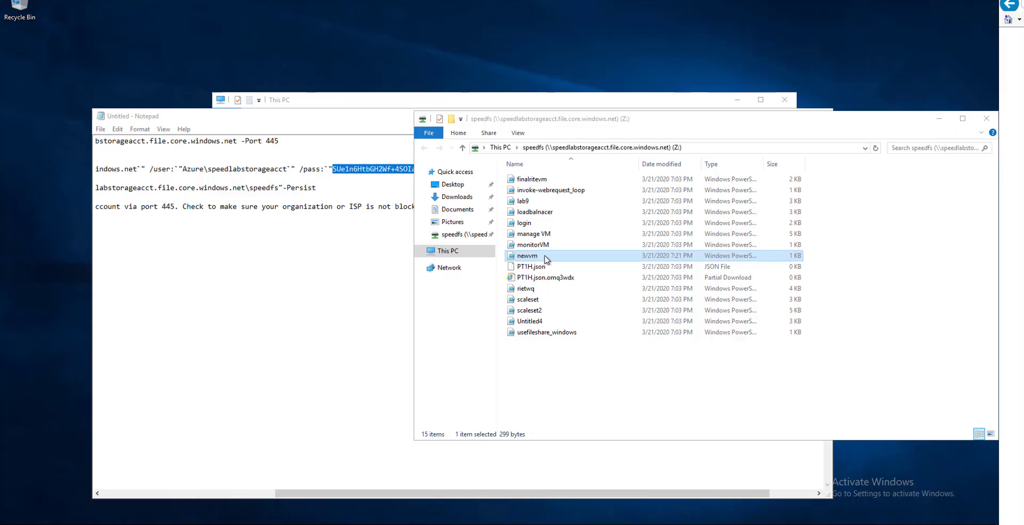
pyautogui.rightClick(545, 256)
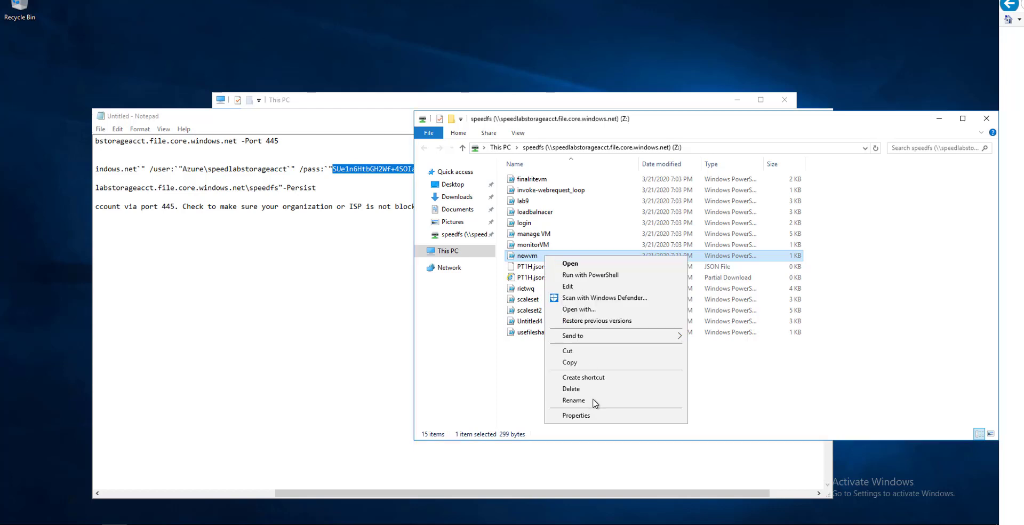
pyautogui.click(596, 417)
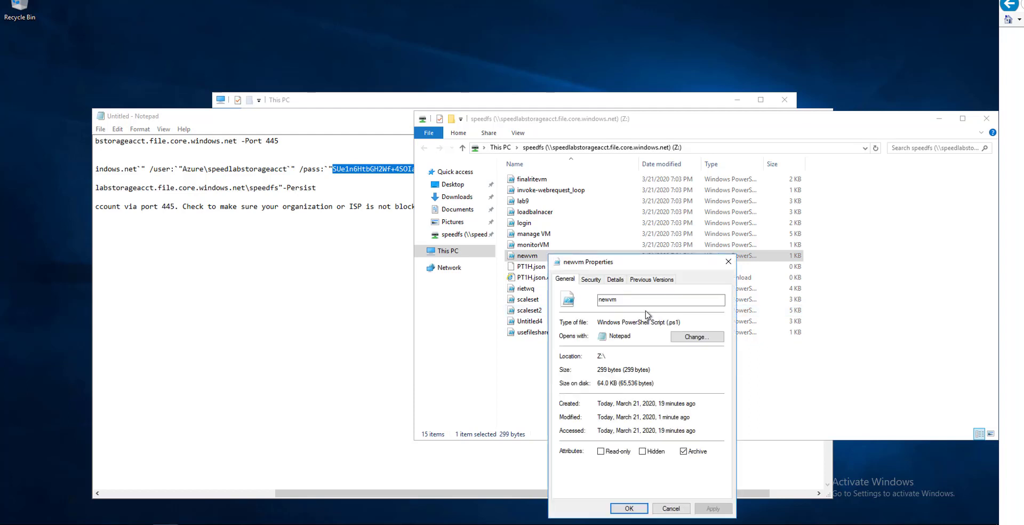
pyautogui.click(650, 281)
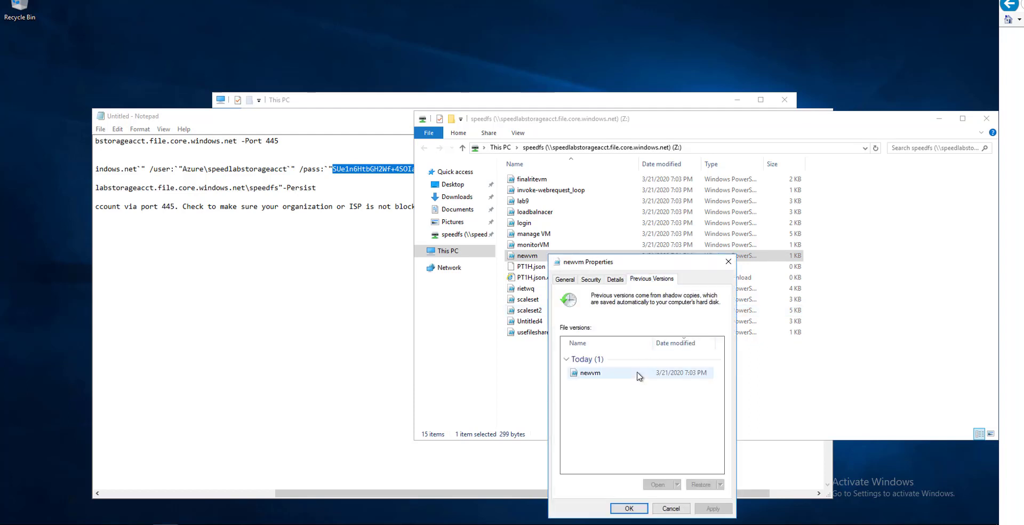
pyautogui.click(638, 375)
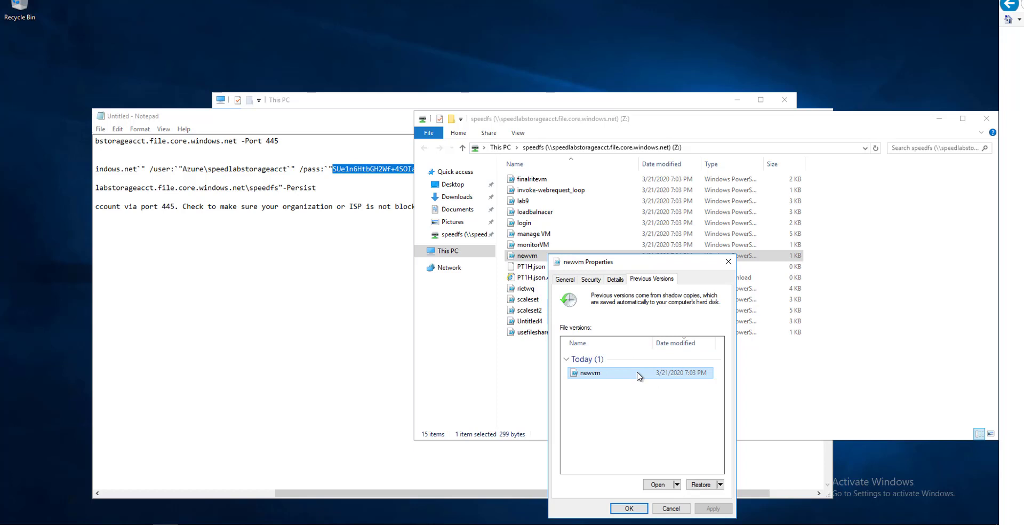
pyautogui.click(702, 485)
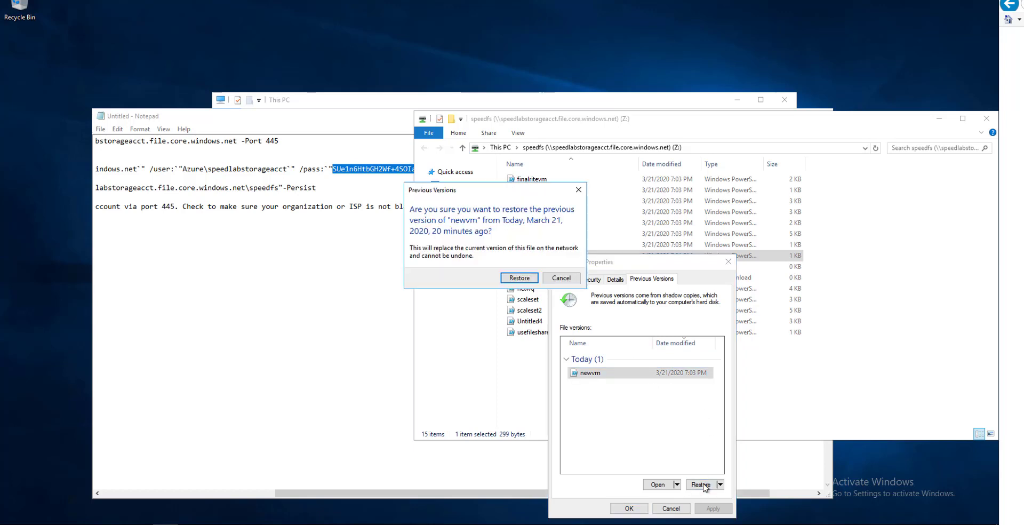
pyautogui.click(518, 278)
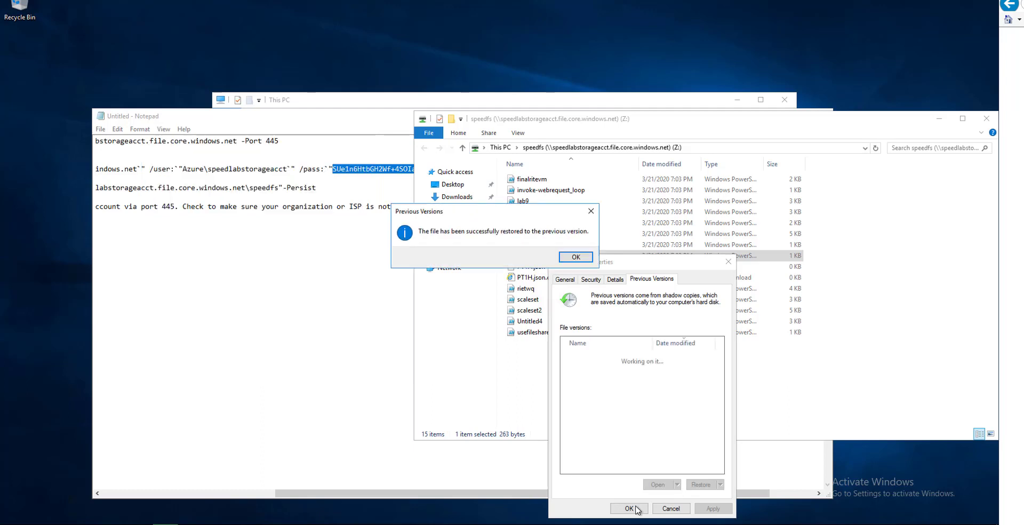
pyautogui.click(573, 257)
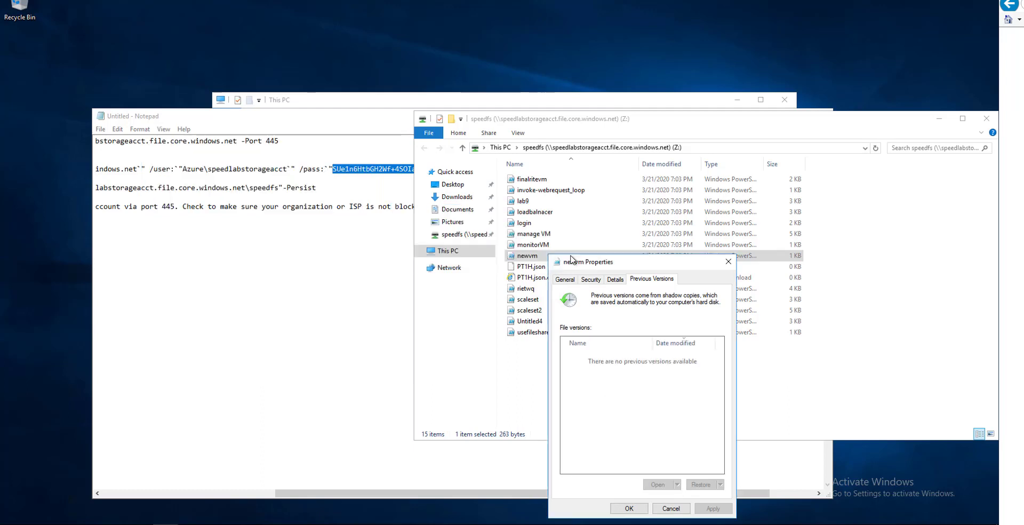
pyautogui.press('Escape')
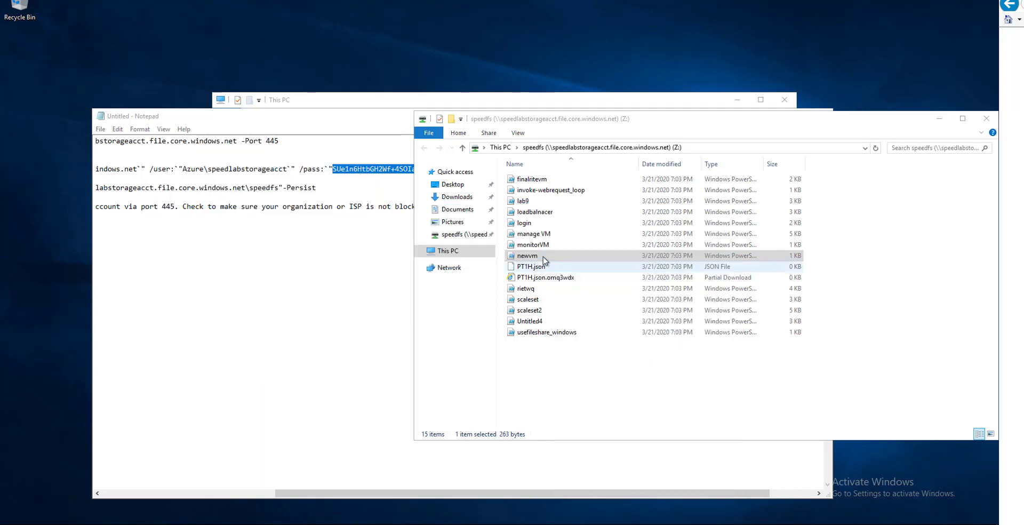
# Open the restored newvm script in Windows PowerShell ISE to check its first lines, and close the editor.
pyautogui.rightClick(543, 257)
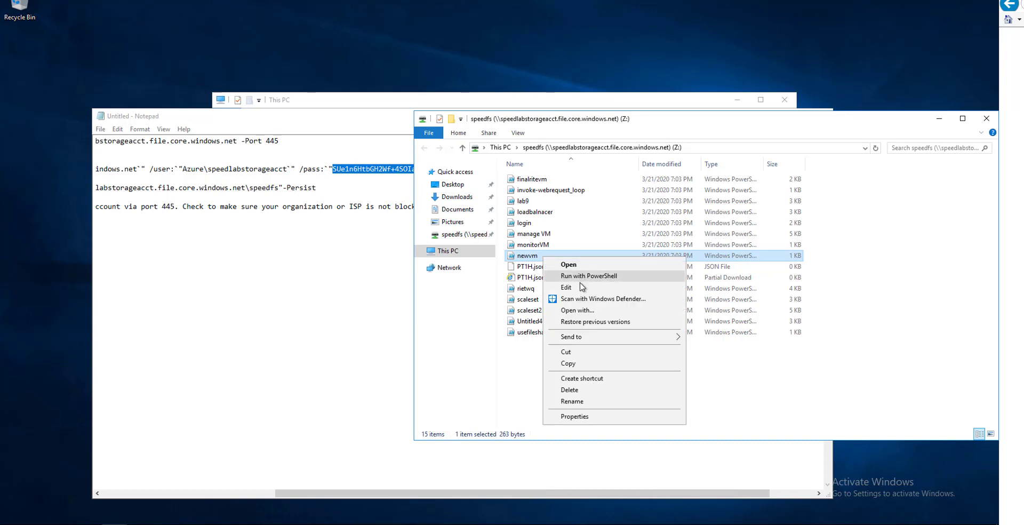
pyautogui.click(579, 287)
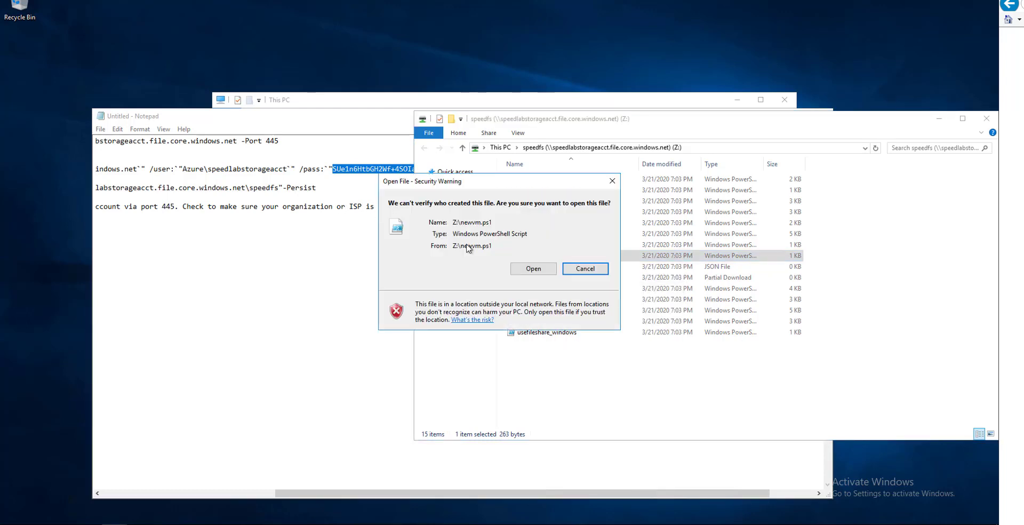
pyautogui.click(529, 270)
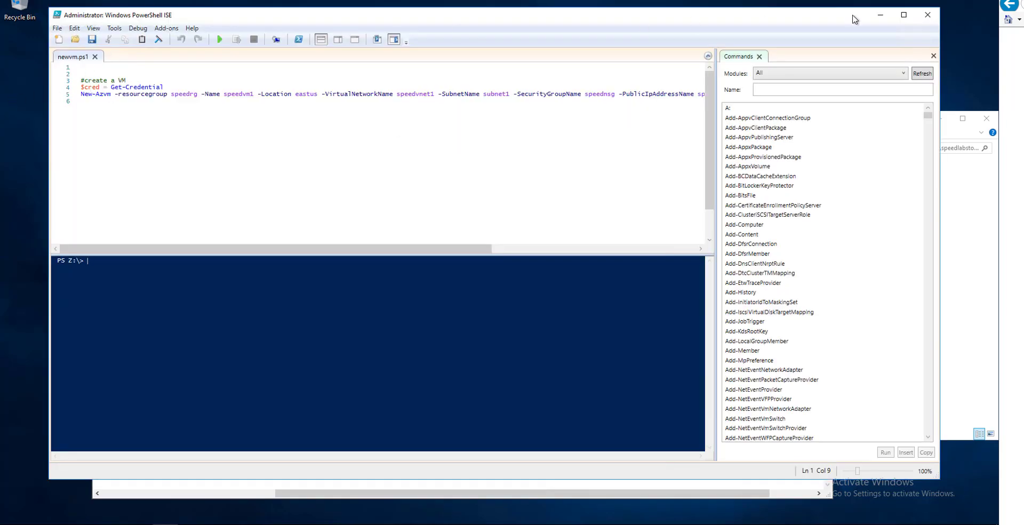
pyautogui.click(926, 16)
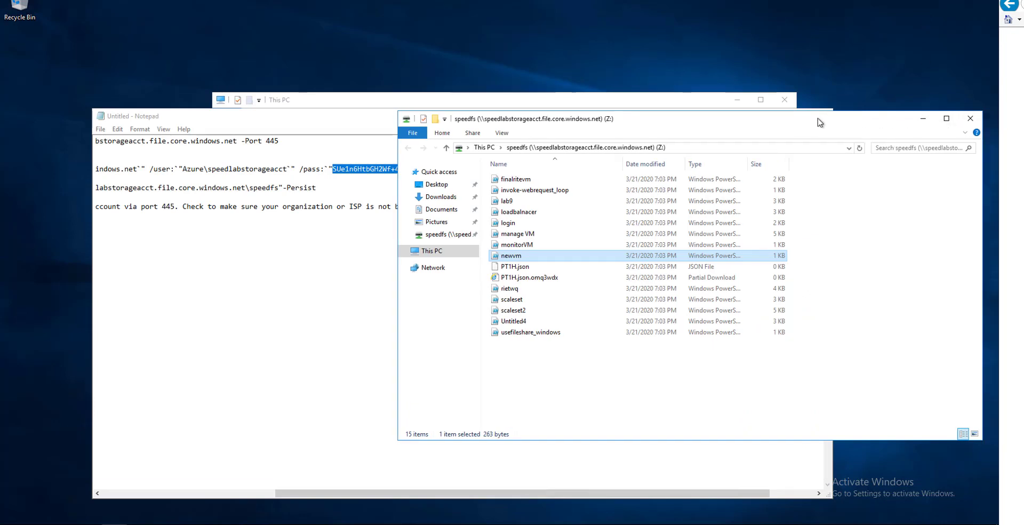
# Close the drive Z window, the untitled Notepad file without saving it, and the This PC window.
pyautogui.click(893, 119)
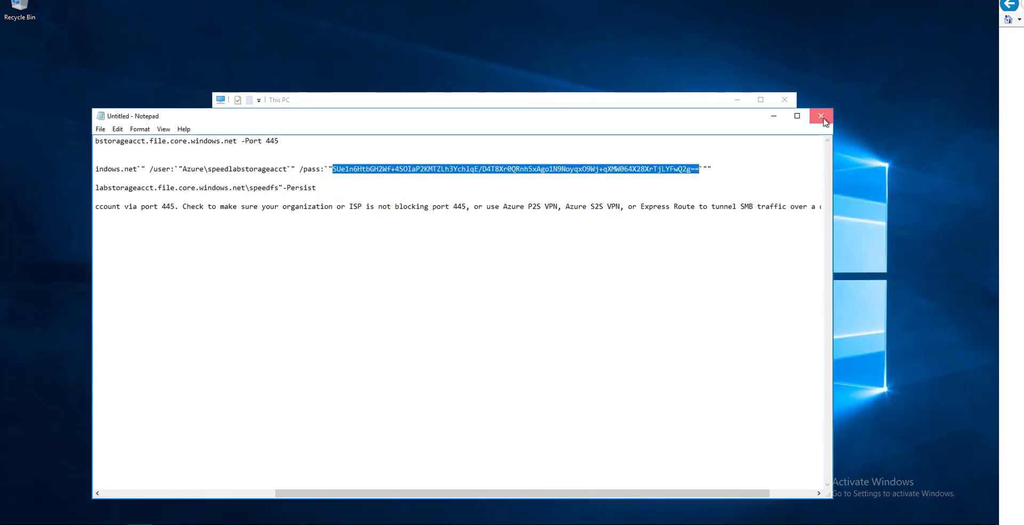
pyautogui.click(821, 115)
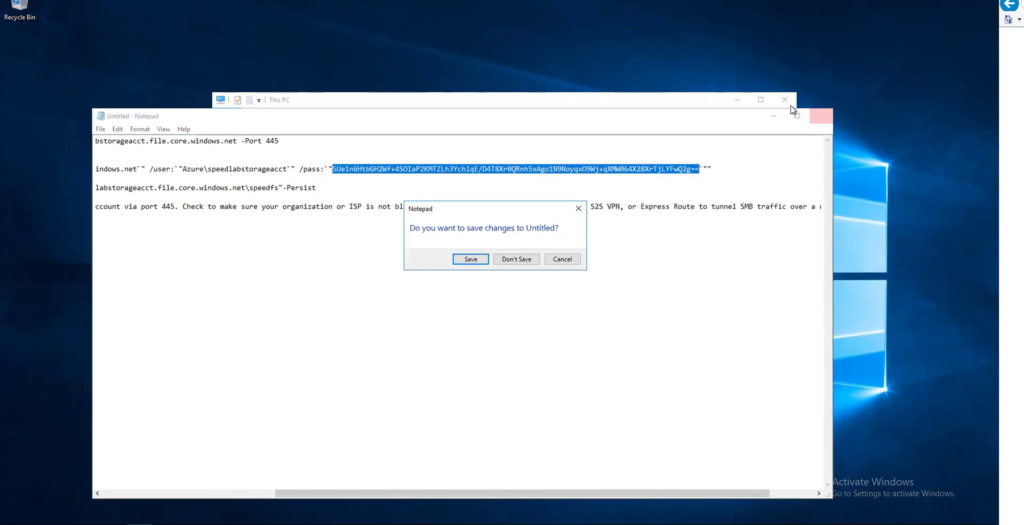
pyautogui.click(519, 261)
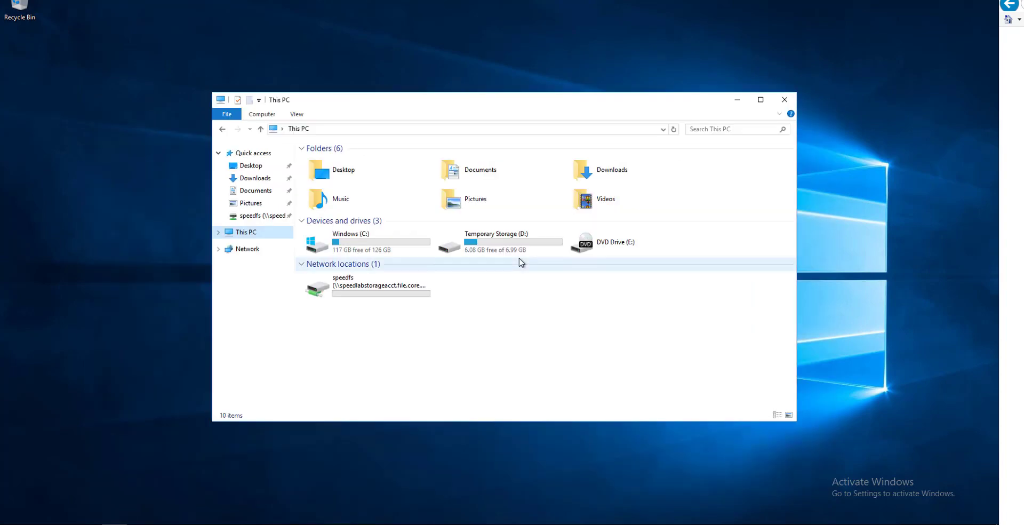
pyautogui.click(784, 100)
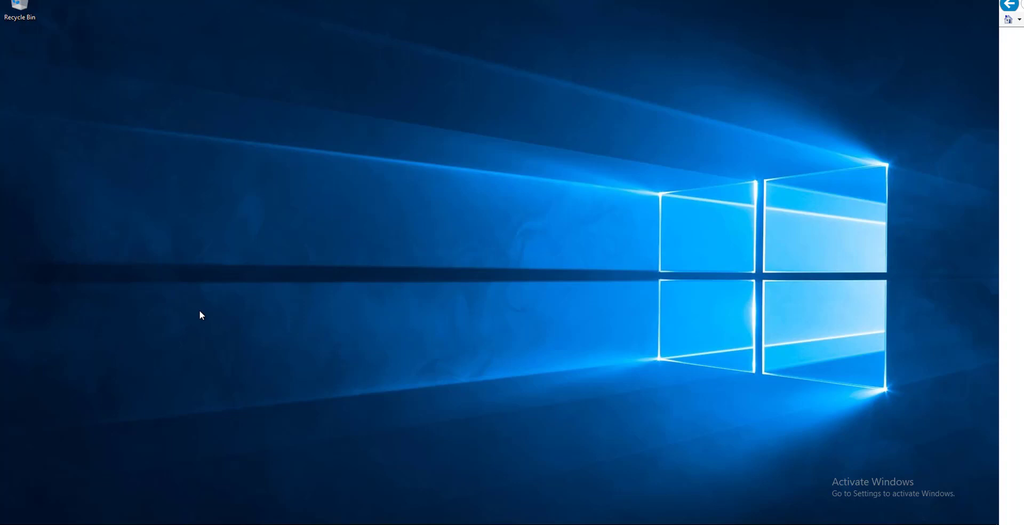
# Sign out of storagelabvm1 and open the storagelab-rg resource group in the Azure portal.
pyautogui.press('super+x')
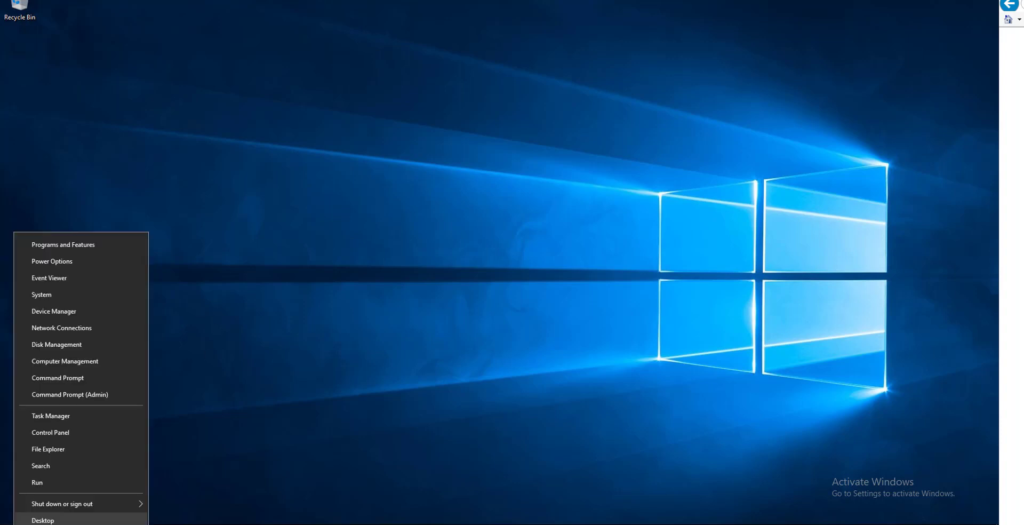
pyautogui.moveTo(93, 504)
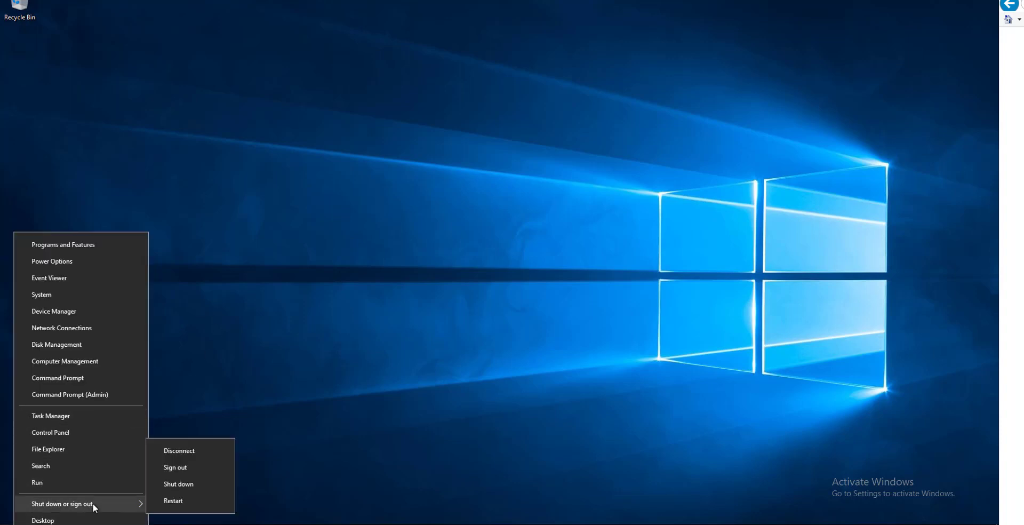
pyautogui.click(188, 467)
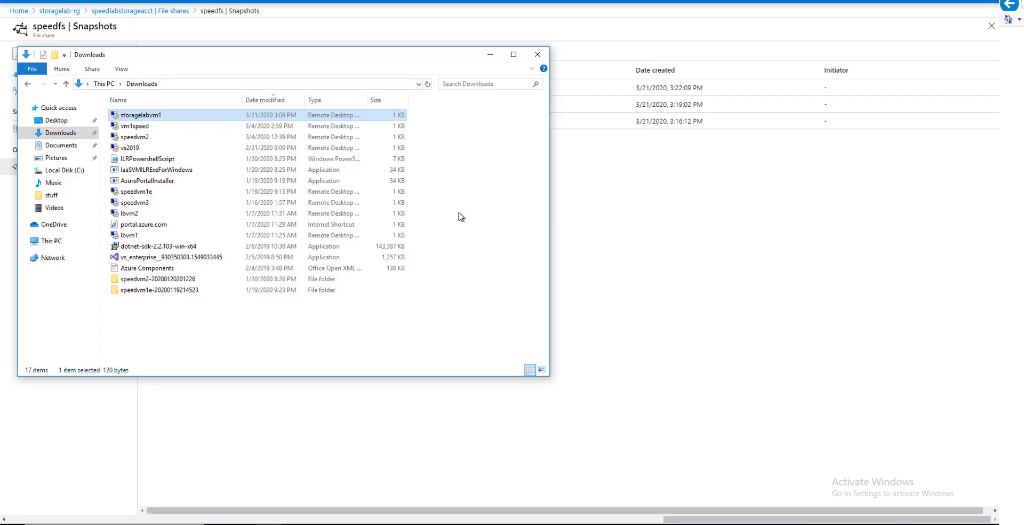
pyautogui.click(716, 199)
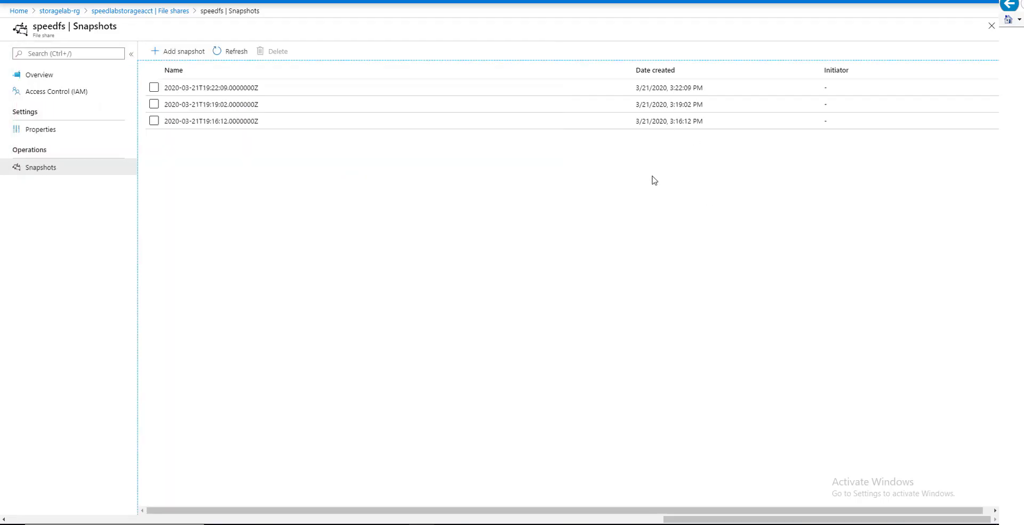
pyautogui.click(64, 11)
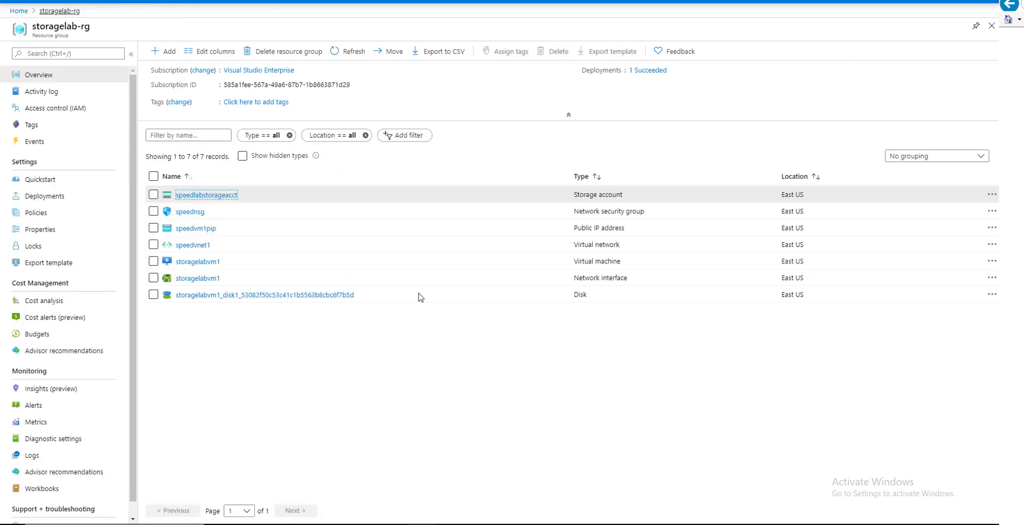